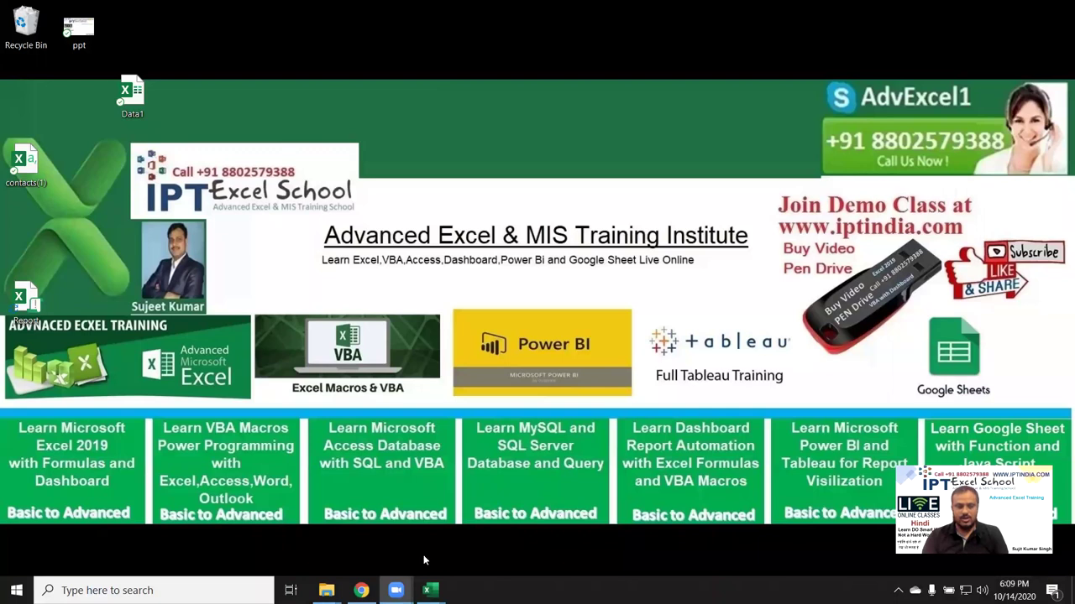
# Step: Switch to the Book4 - Excel window using the Excel taskbar preview thumbnails
pyautogui.moveTo(430, 591)
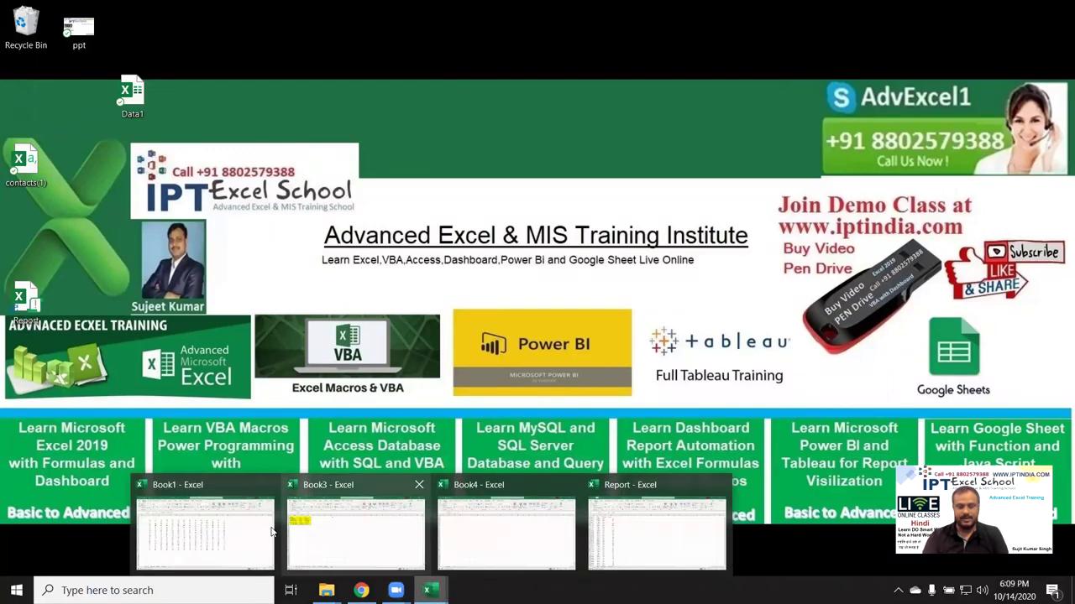
pyautogui.click(249, 535)
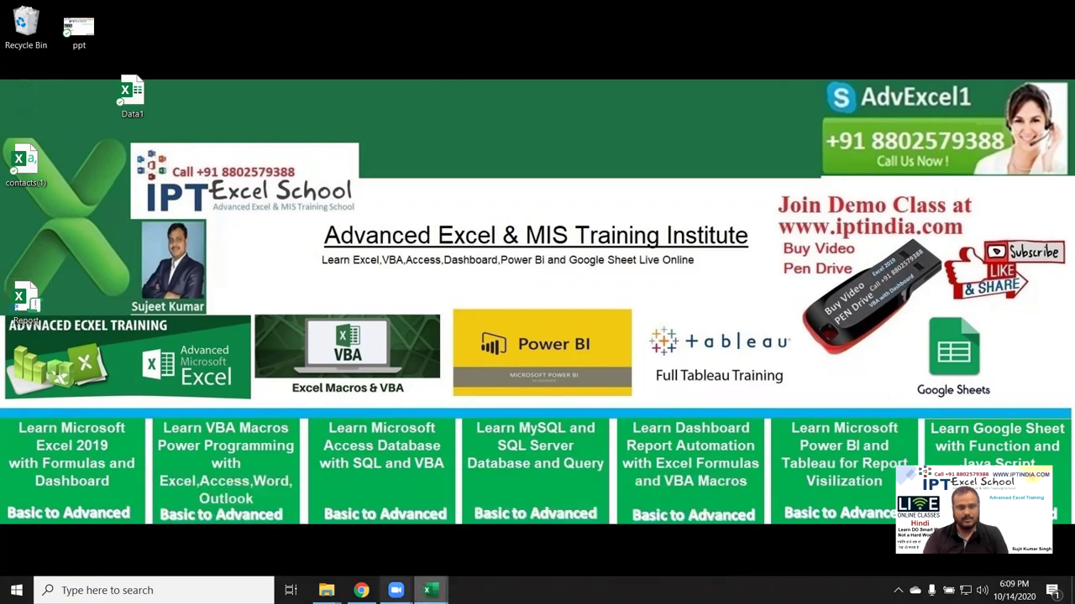
pyautogui.click(428, 590)
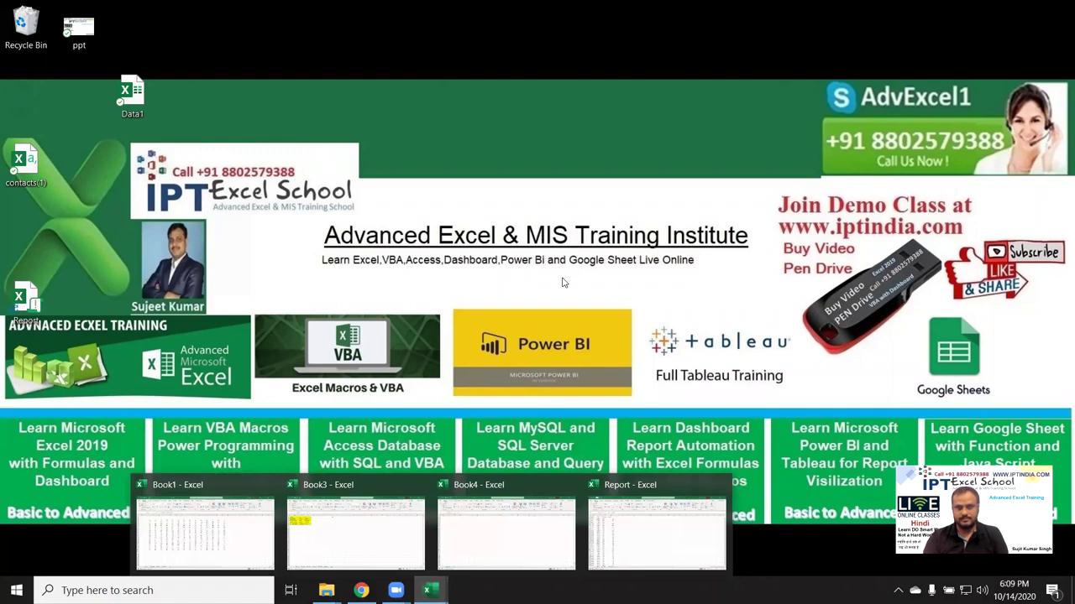
pyautogui.click(506, 533)
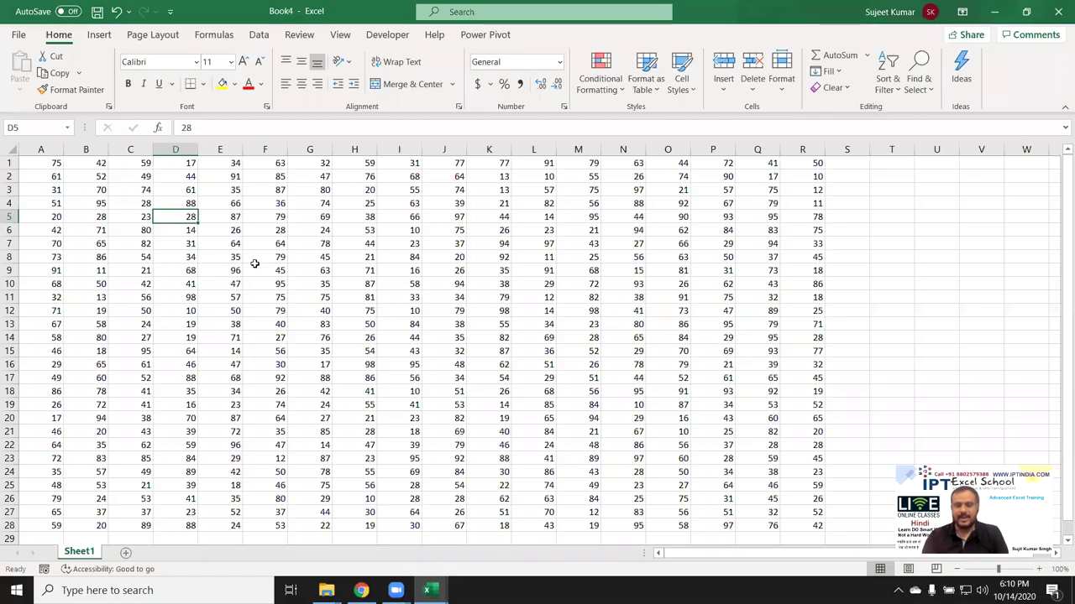
# Step: Try typing 'abcd' into cell I7, then cancel the entry
pyautogui.click(255, 252)
pyautogui.scroll(-5, 255, 265)
pyautogui.scroll(5, 254, 265)
pyautogui.press('Right')
pyautogui.press('Right')
pyautogui.press('Right')
pyautogui.write('abcd')
pyautogui.press('Escape')
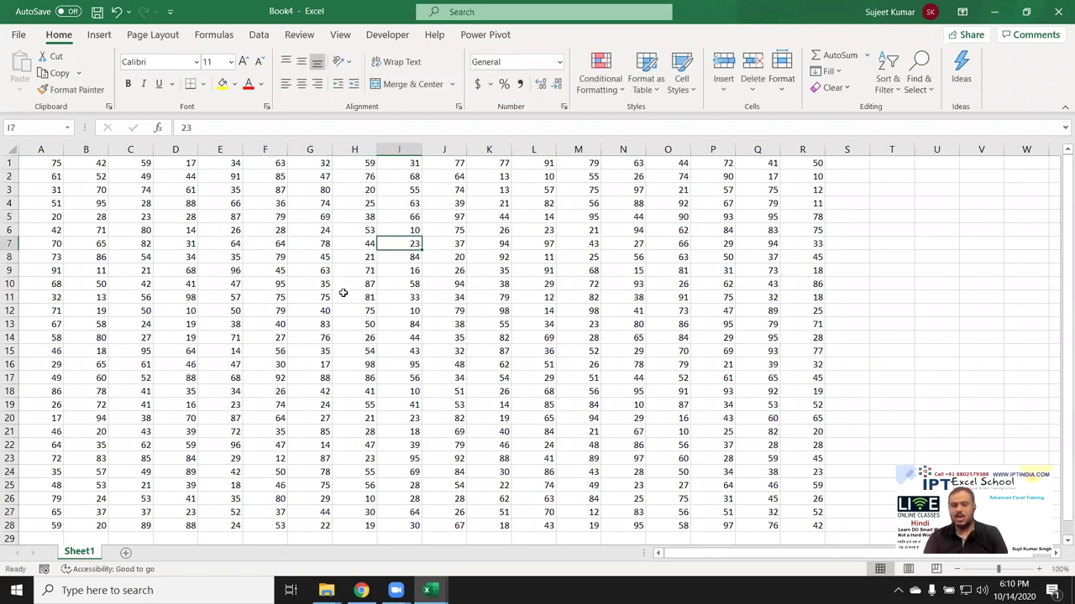
# Step: Protect Sheet1 with a password and confirm it
pyautogui.rightClick(78, 554)
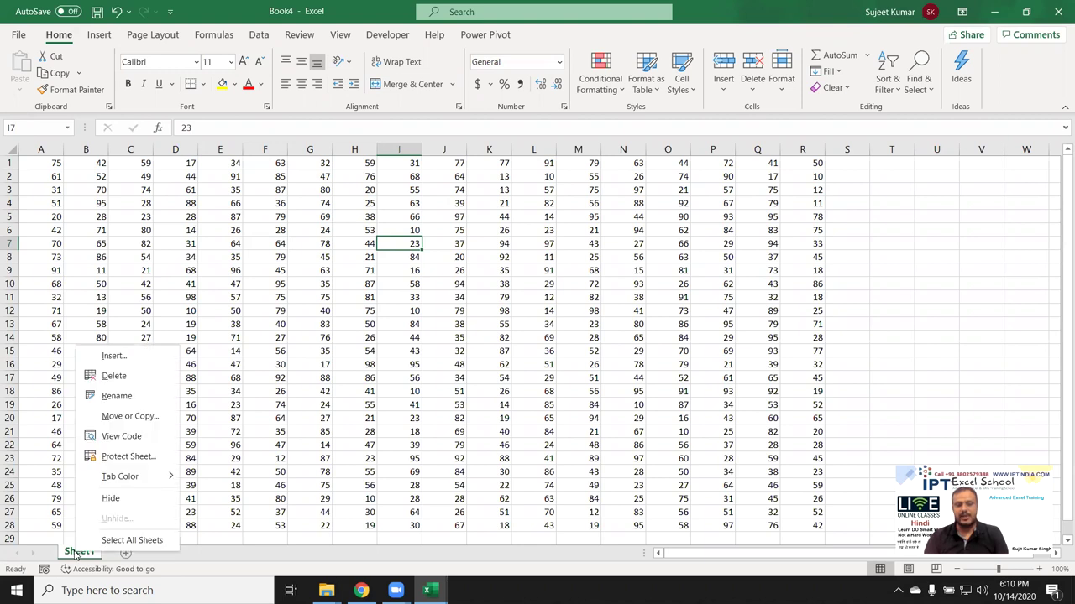
pyautogui.click(128, 456)
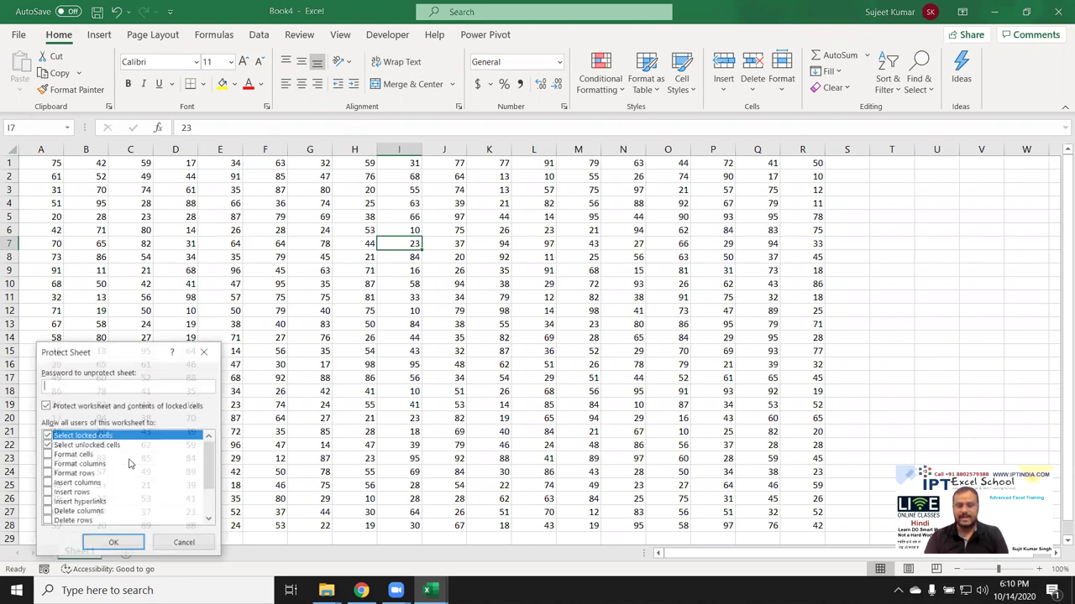
pyautogui.moveTo(145, 357); pyautogui.dragTo(337, 299)
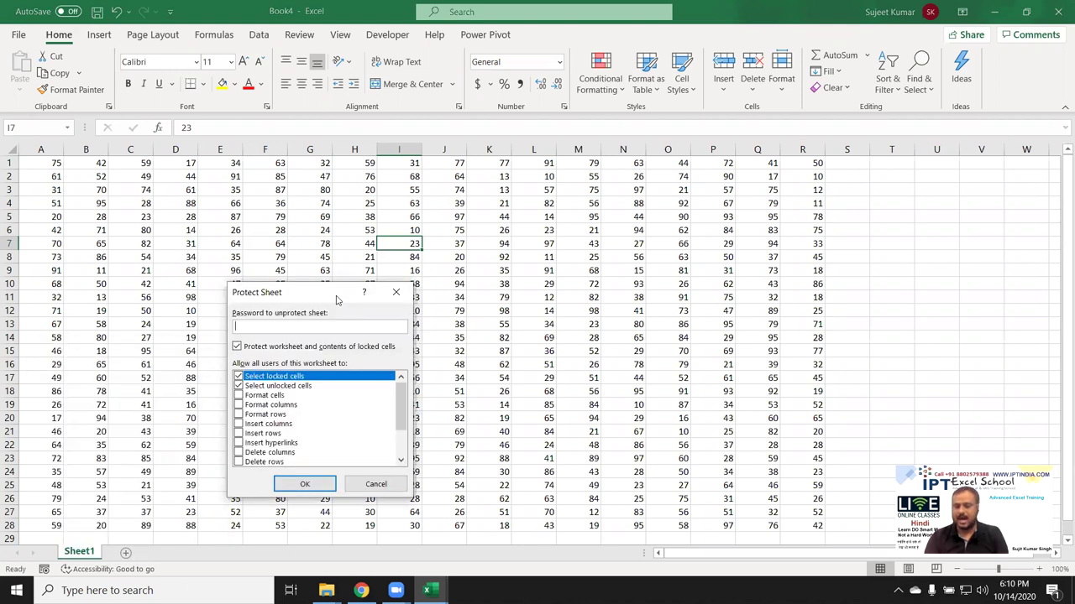
pyautogui.press('Return')
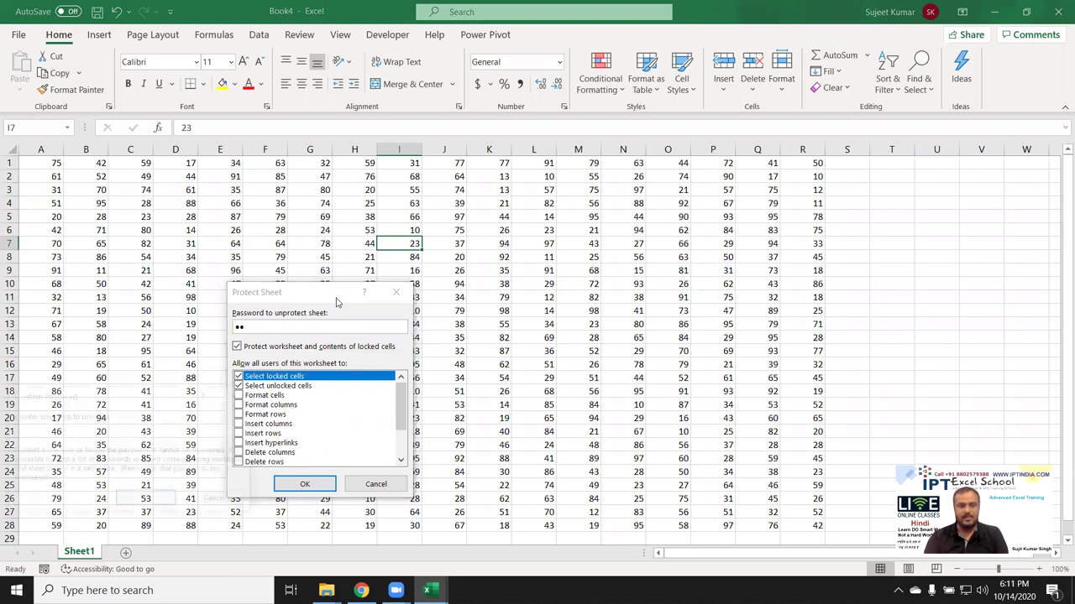
pyautogui.write('2')
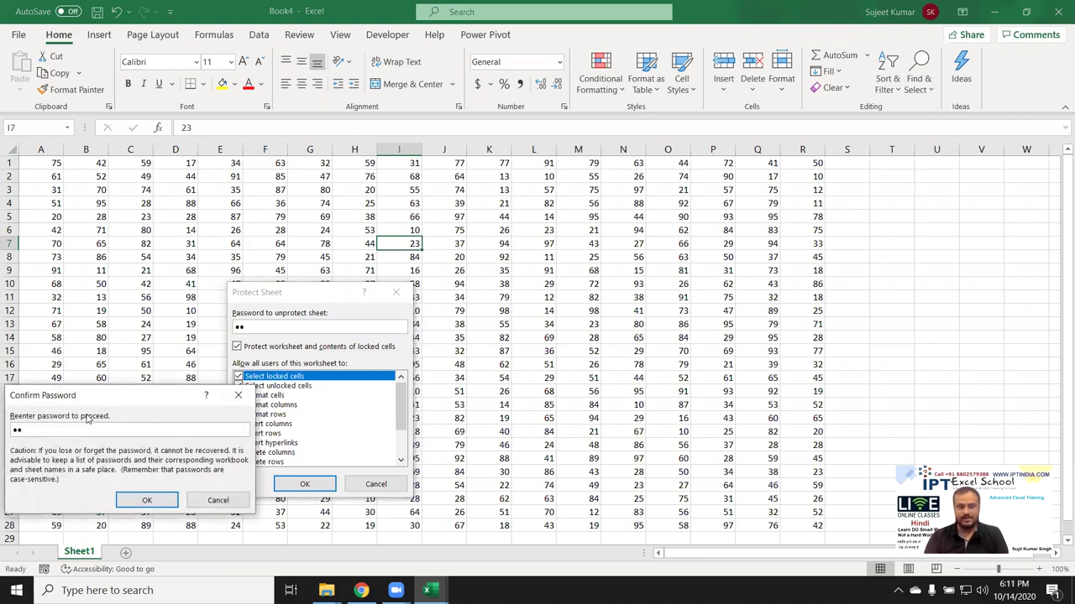
pyautogui.moveTo(99, 401); pyautogui.dragTo(456, 262)
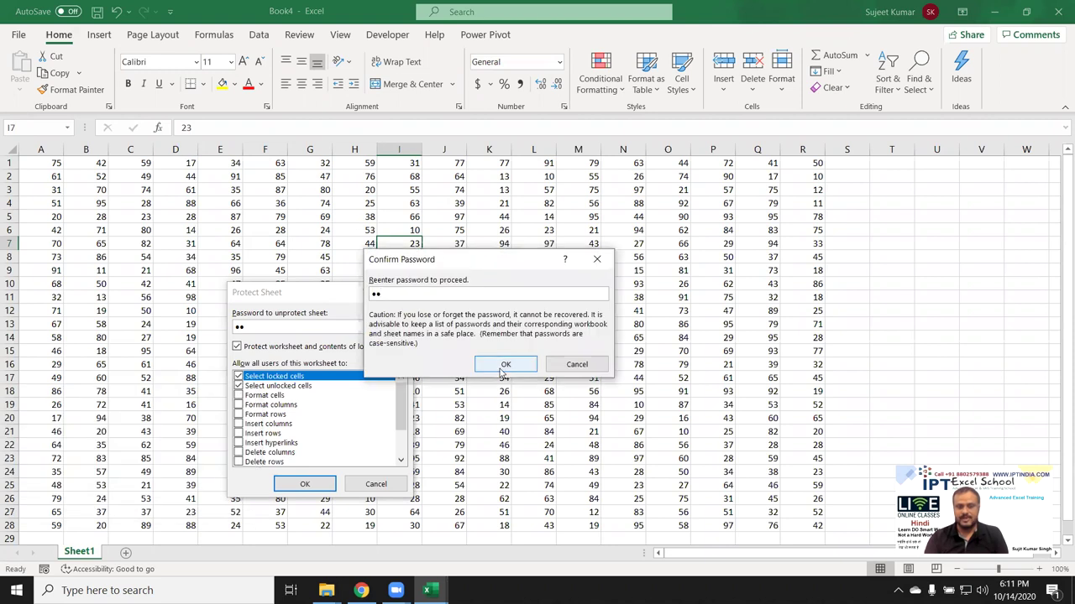
pyautogui.click(500, 367)
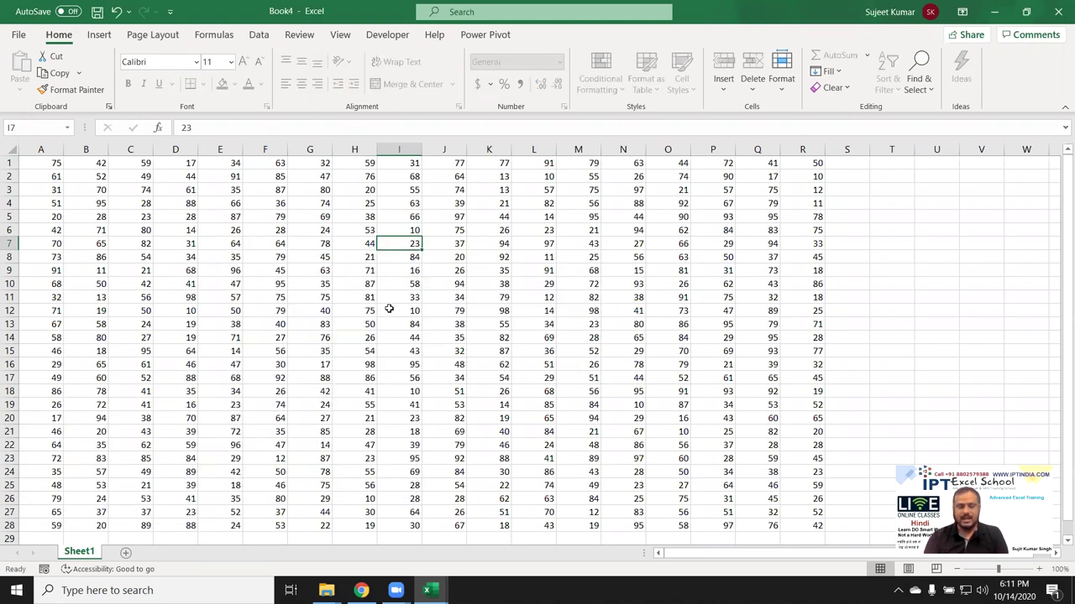
# Step: Unprotect Sheet1, then start protecting it again with the password
pyautogui.rightClick(78, 556)
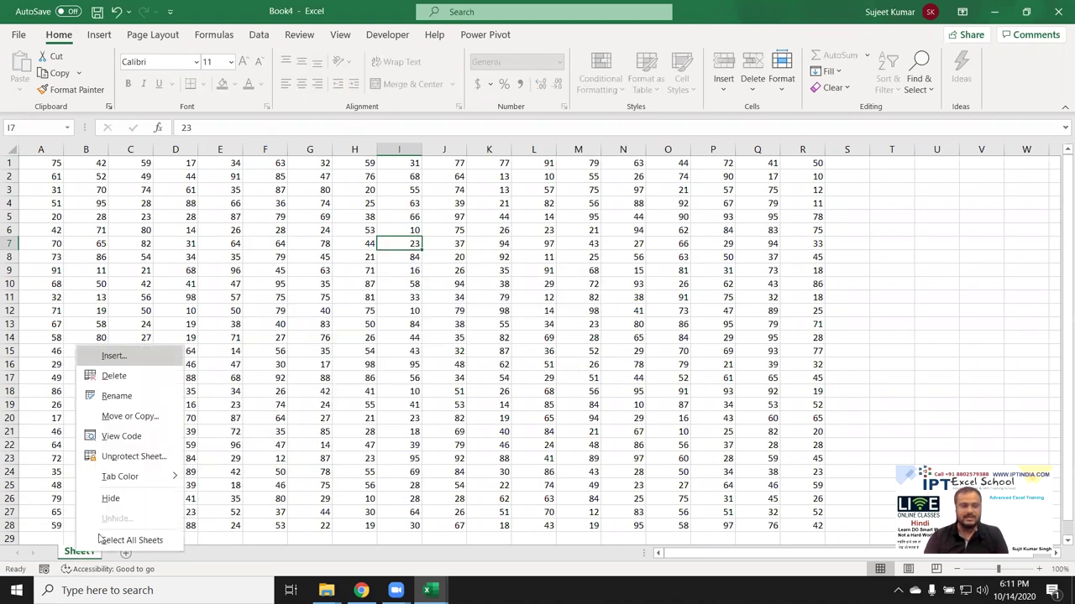
pyautogui.click(132, 457)
pyautogui.click(134, 473)
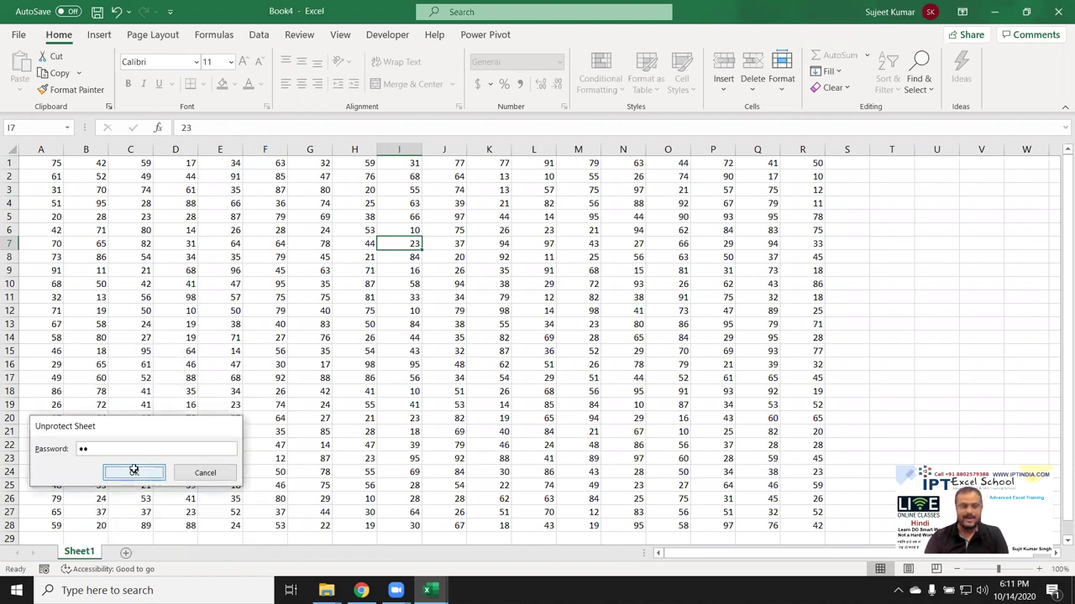
pyautogui.rightClick(76, 555)
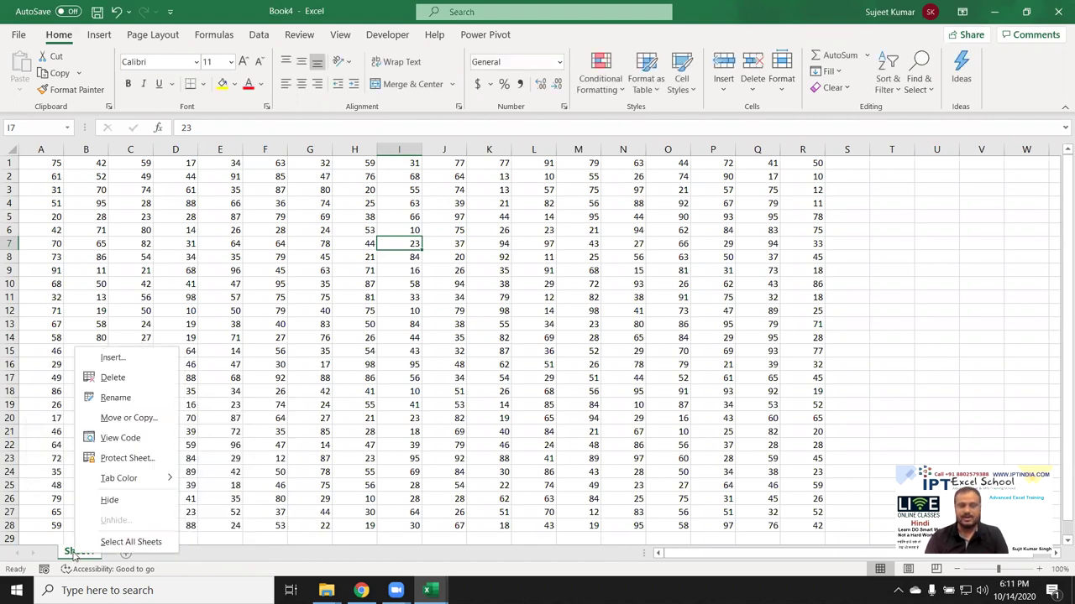
pyautogui.click(108, 459)
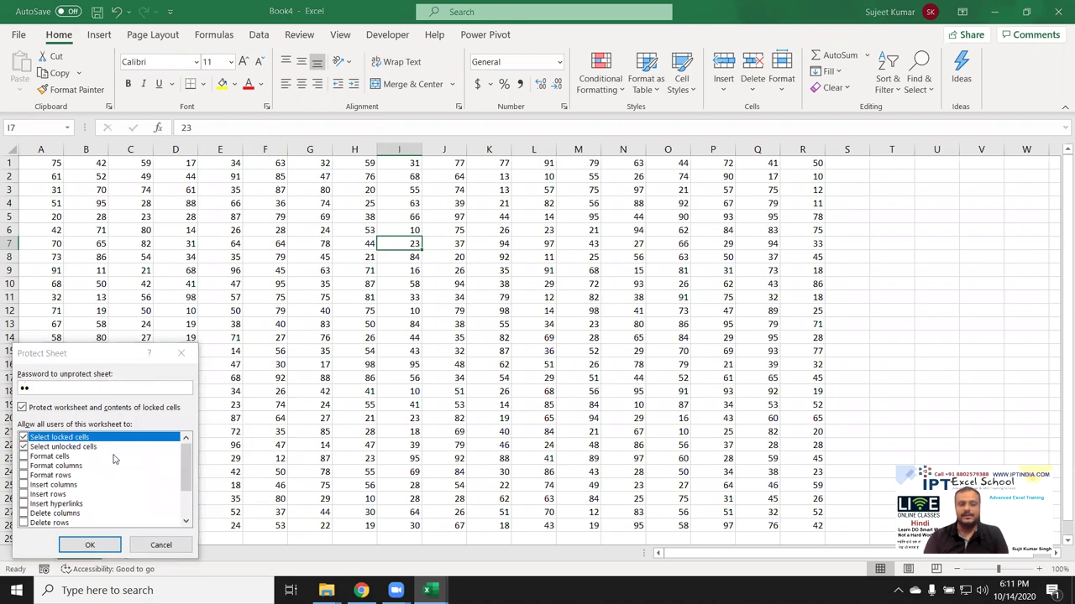
pyautogui.press('Return')
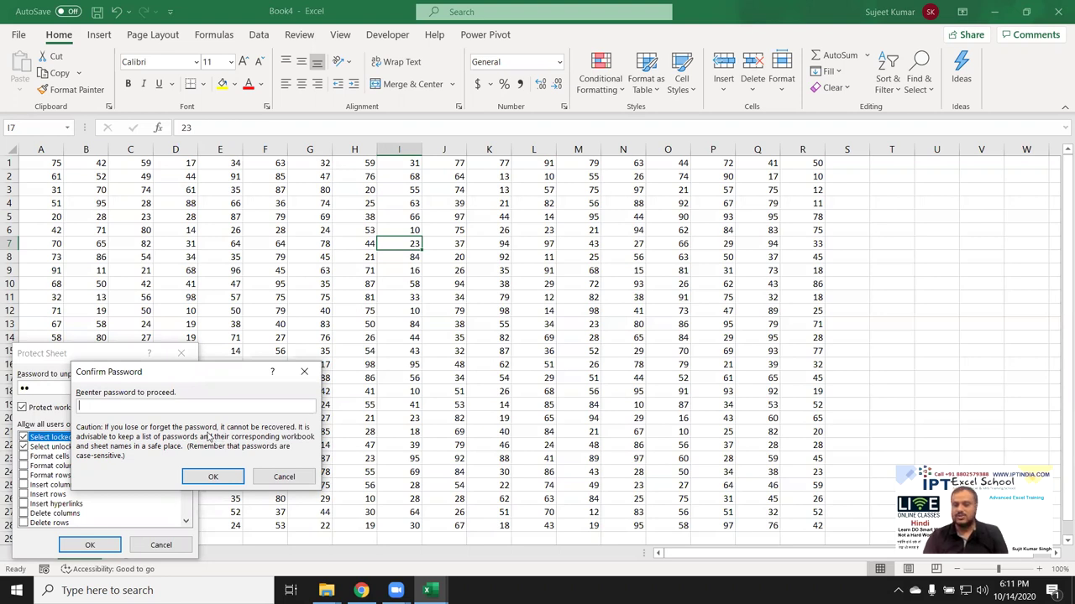
# Step: Confirm the password to protect Sheet1, then verify F11, M8 and J17 refuse edits
pyautogui.write('2')
pyautogui.click(220, 478)
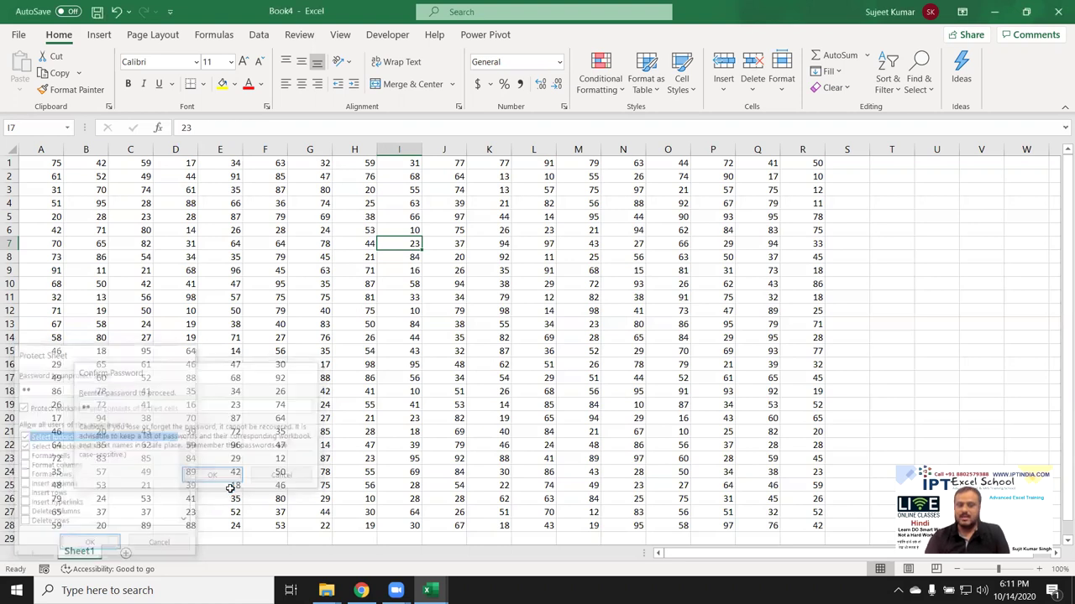
pyautogui.doubleClick(282, 300)
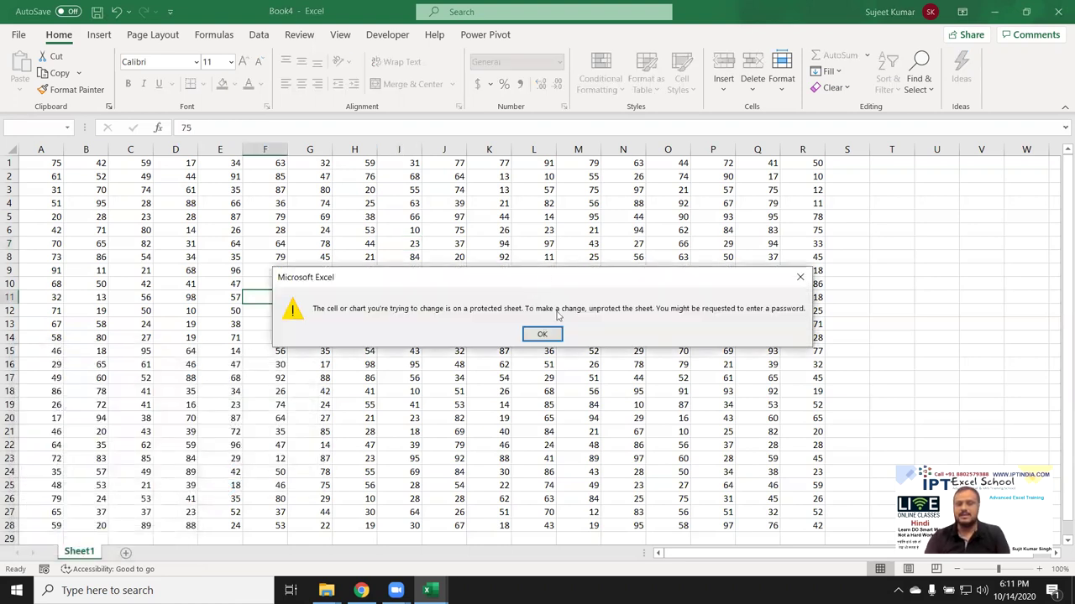
pyautogui.click(542, 334)
pyautogui.doubleClick(577, 257)
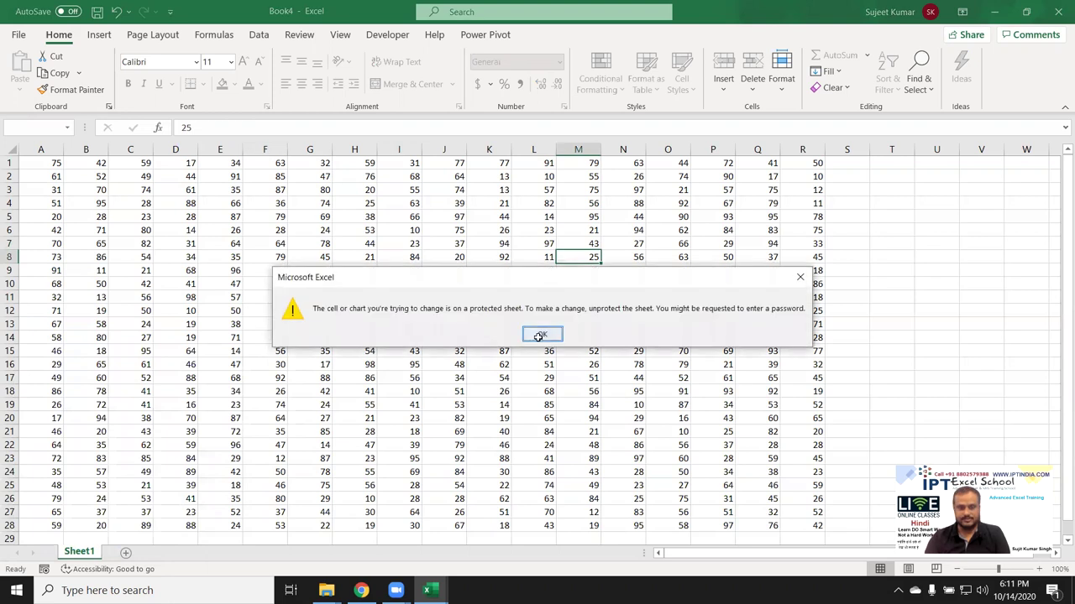
pyautogui.click(542, 334)
pyautogui.doubleClick(444, 378)
pyautogui.click(540, 333)
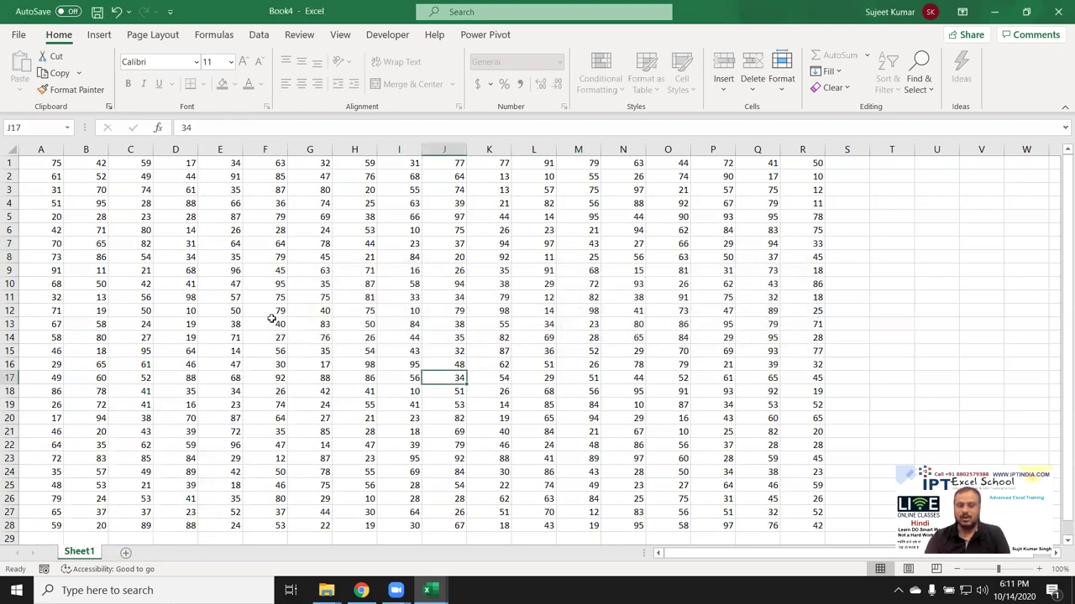
# Step: Copy the block B7:K16, then cancel the copy and select G12
pyautogui.moveTo(85, 244); pyautogui.dragTo(489, 364)
pyautogui.hotkey('ctrl', 'c')
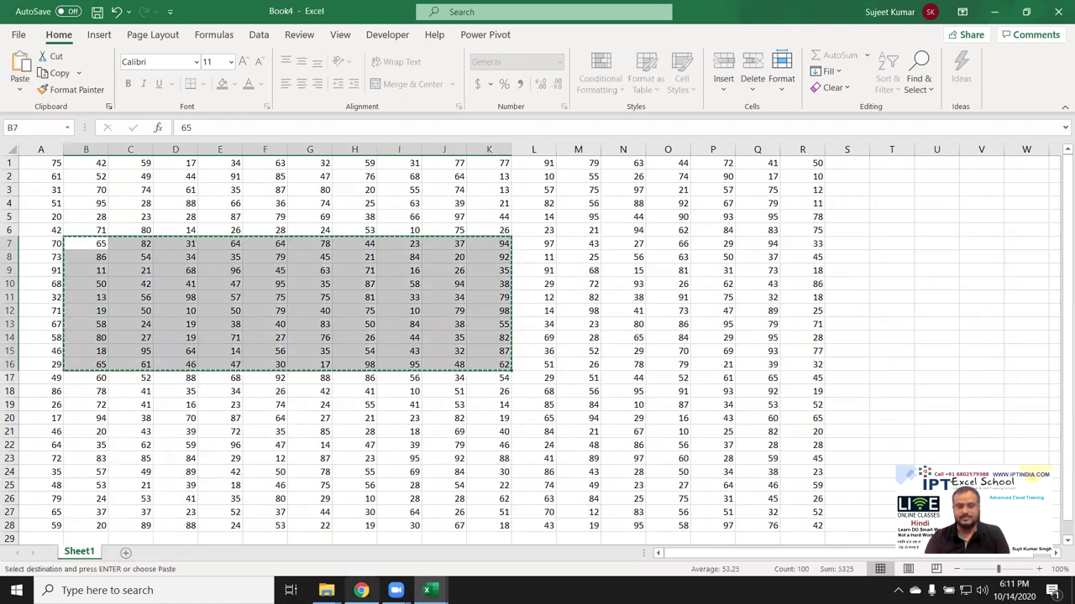
pyautogui.press('Escape')
pyautogui.click(319, 311)
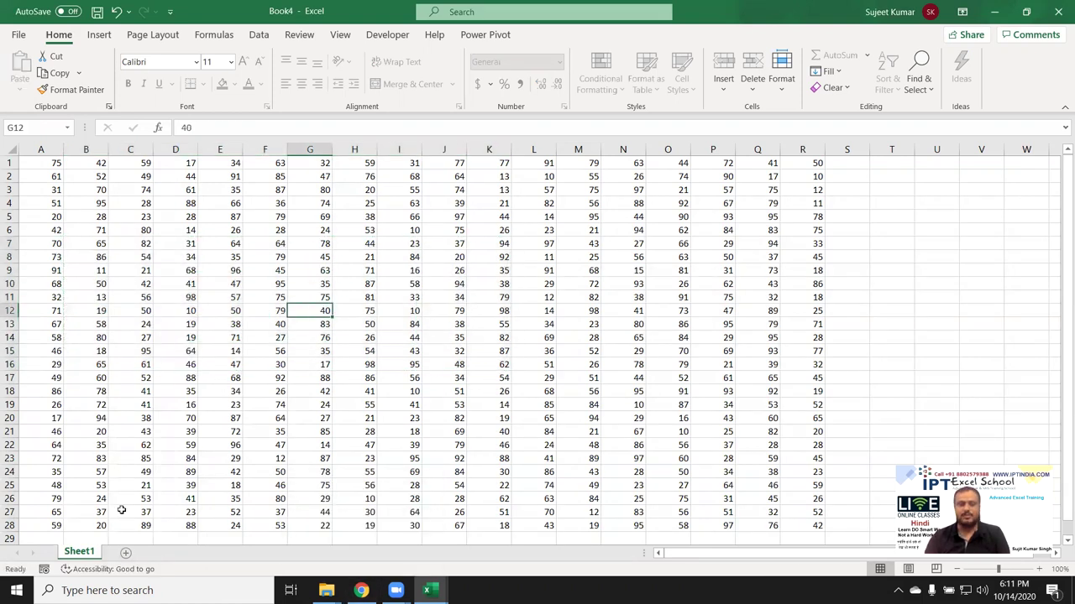
# Step: Remove Sheet1's protection by entering its password
pyautogui.rightClick(78, 553)
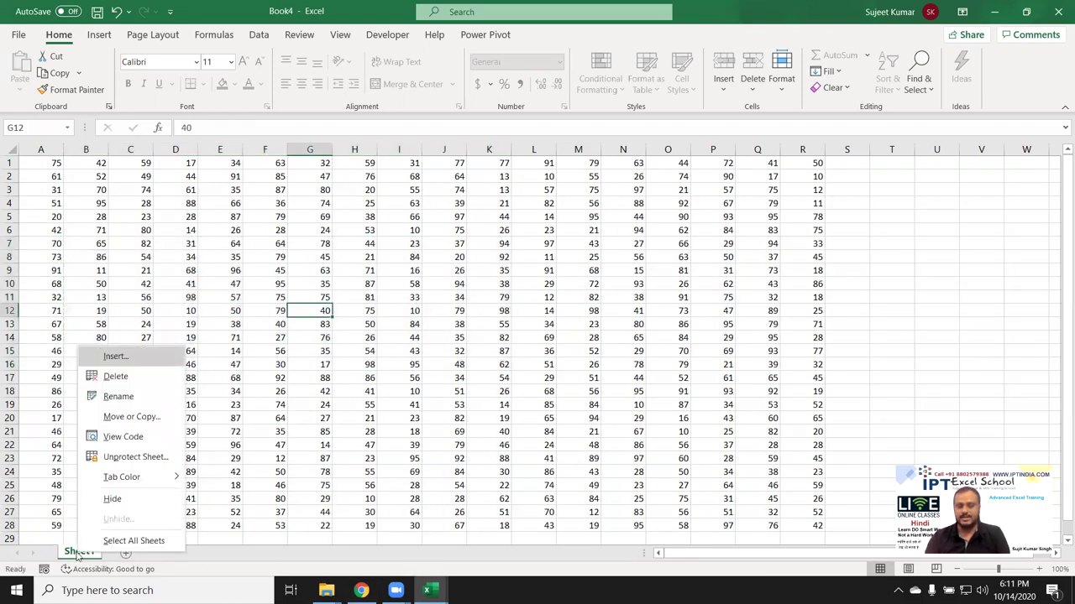
pyautogui.click(121, 458)
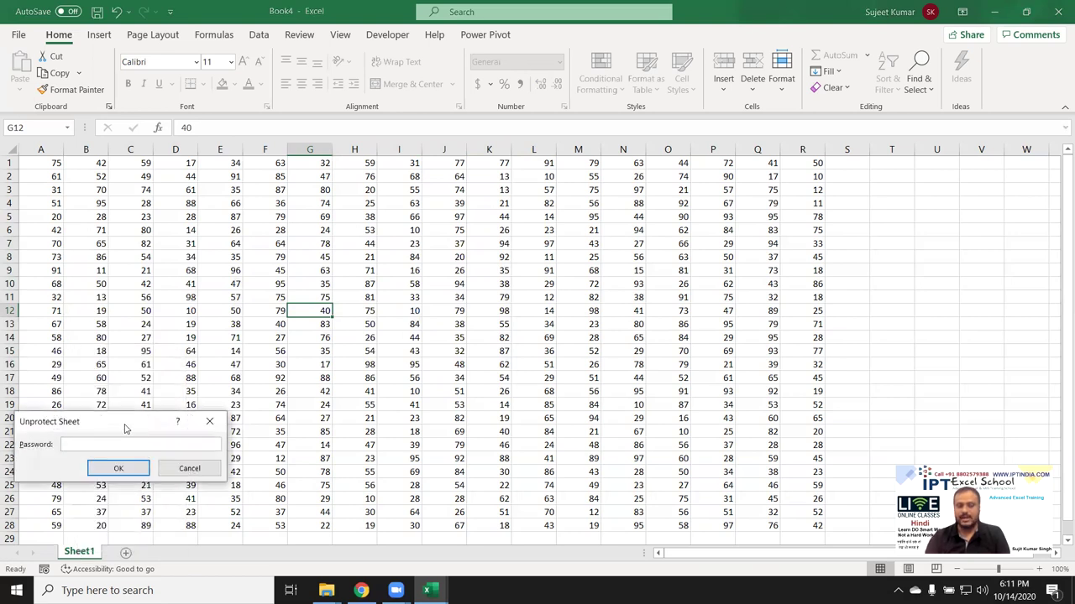
pyautogui.moveTo(125, 429); pyautogui.dragTo(293, 387)
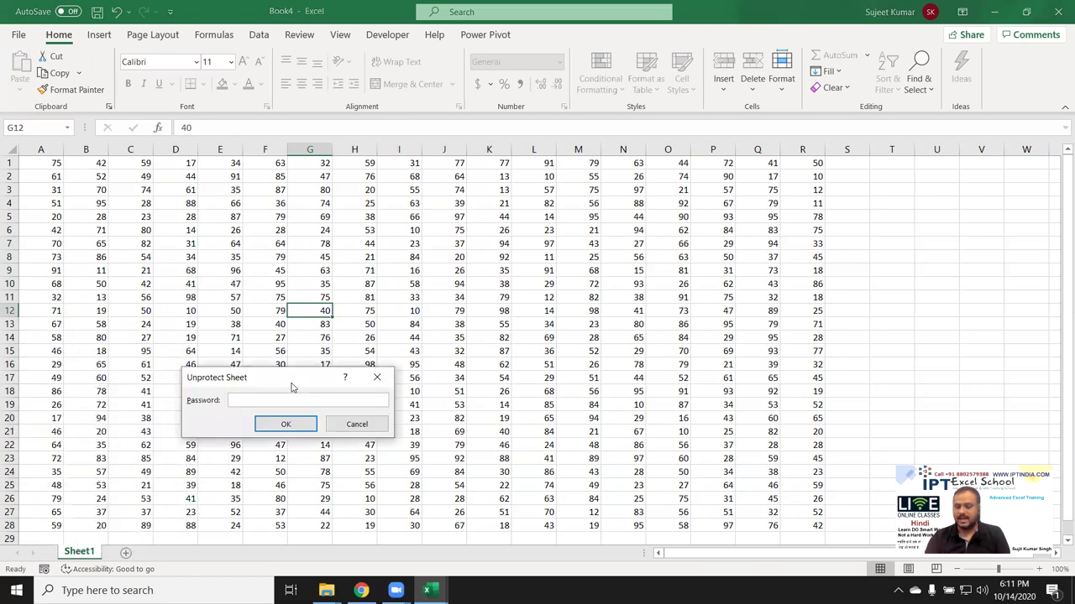
pyautogui.click(293, 429)
pyautogui.rightClick(91, 556)
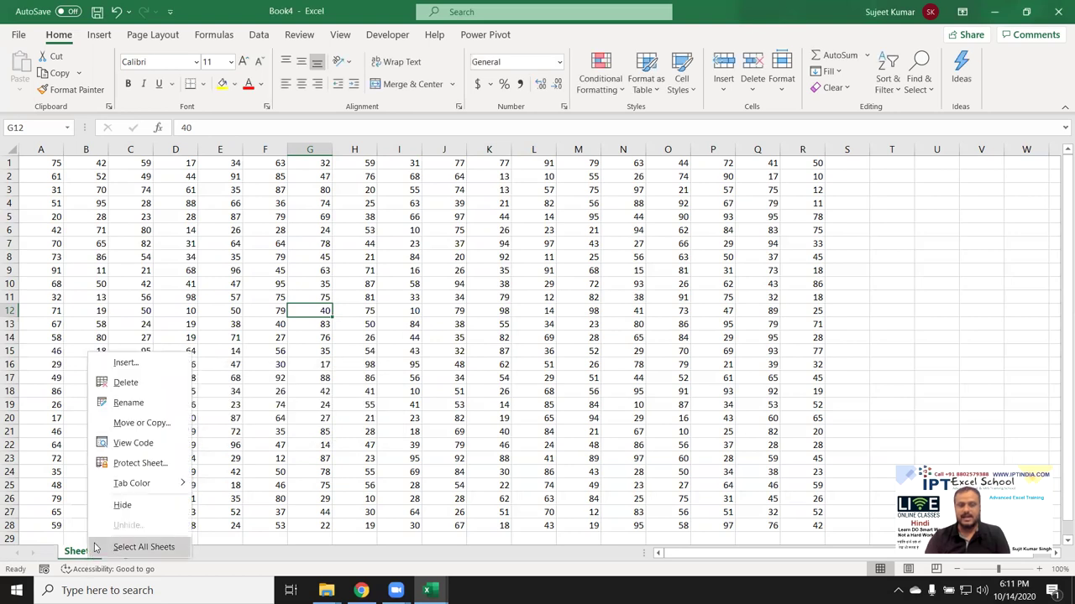
# Step: Protect Sheet1 with cell selection allowed and the Format cells permission ticked
pyautogui.click(122, 463)
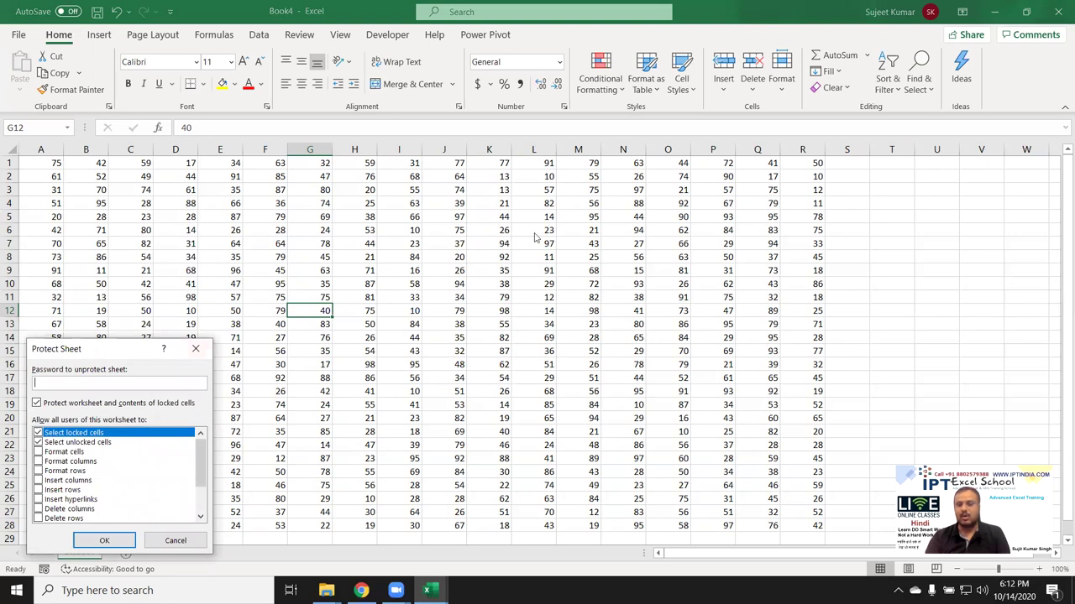
pyautogui.moveTo(534, 237); pyautogui.dragTo(564, 220)
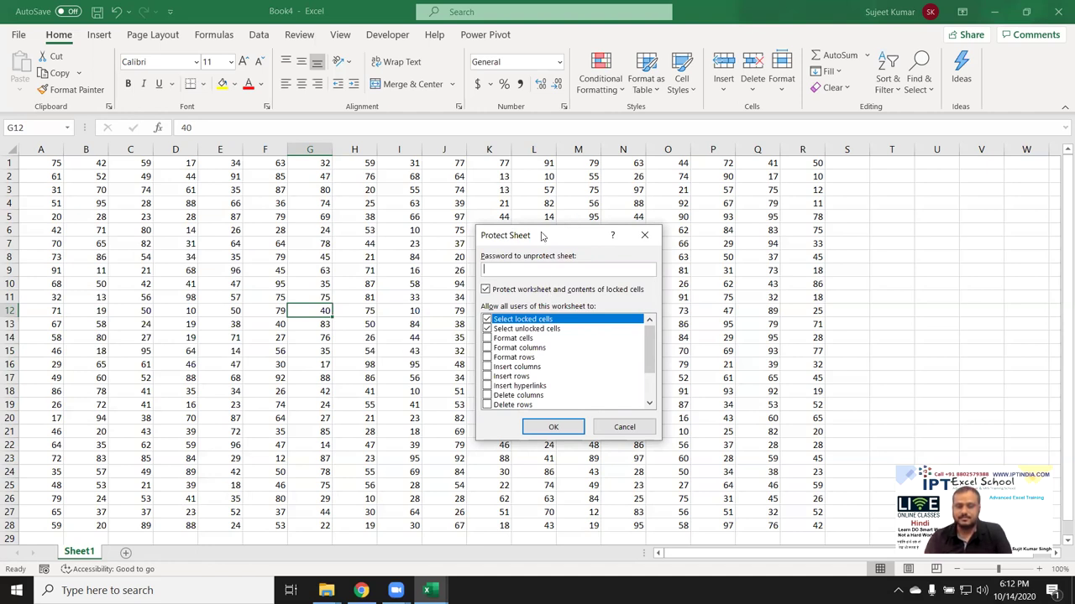
pyautogui.moveTo(542, 237); pyautogui.dragTo(448, 186)
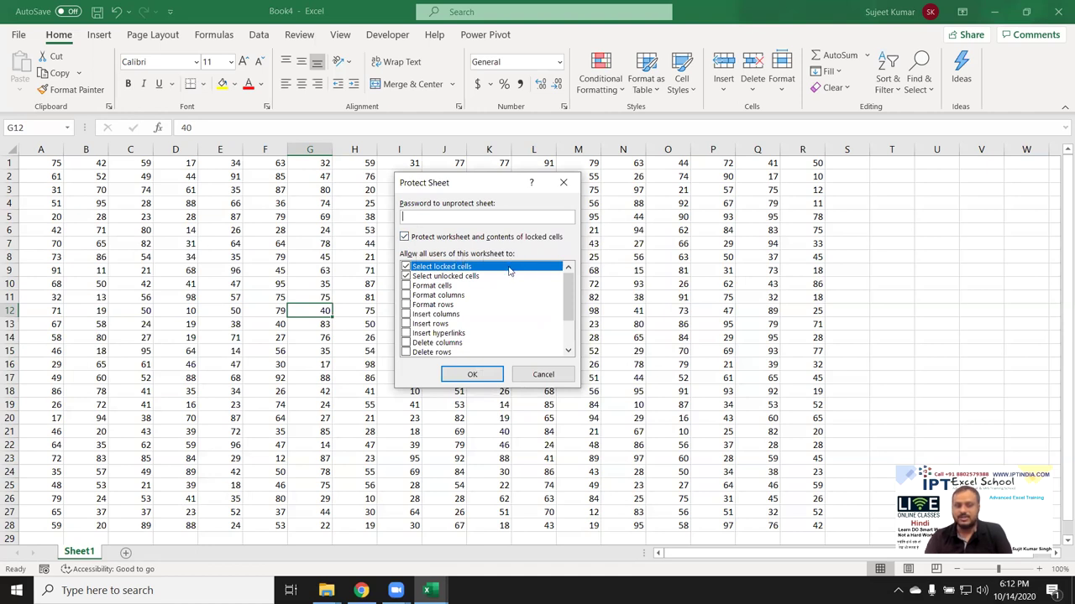
pyautogui.moveTo(570, 317)
pyautogui.mouseDown()
pyautogui.moveTo(574, 359)
pyautogui.moveTo(569, 293)
pyautogui.mouseUp()
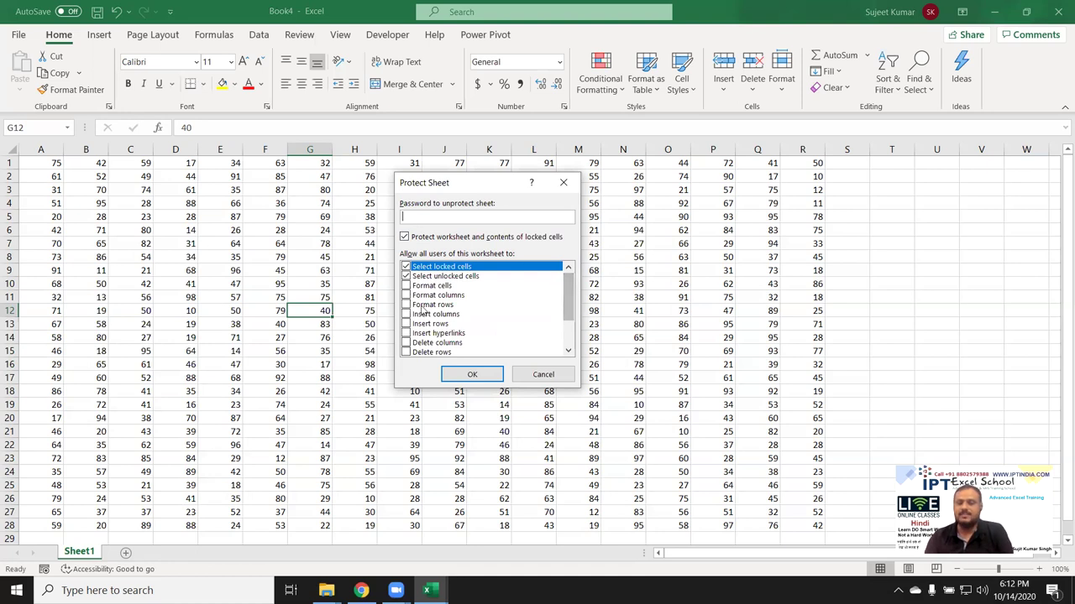
pyautogui.scroll(-2, 423, 323)
pyautogui.scroll(1, 422, 323)
pyautogui.scroll(-1, 422, 323)
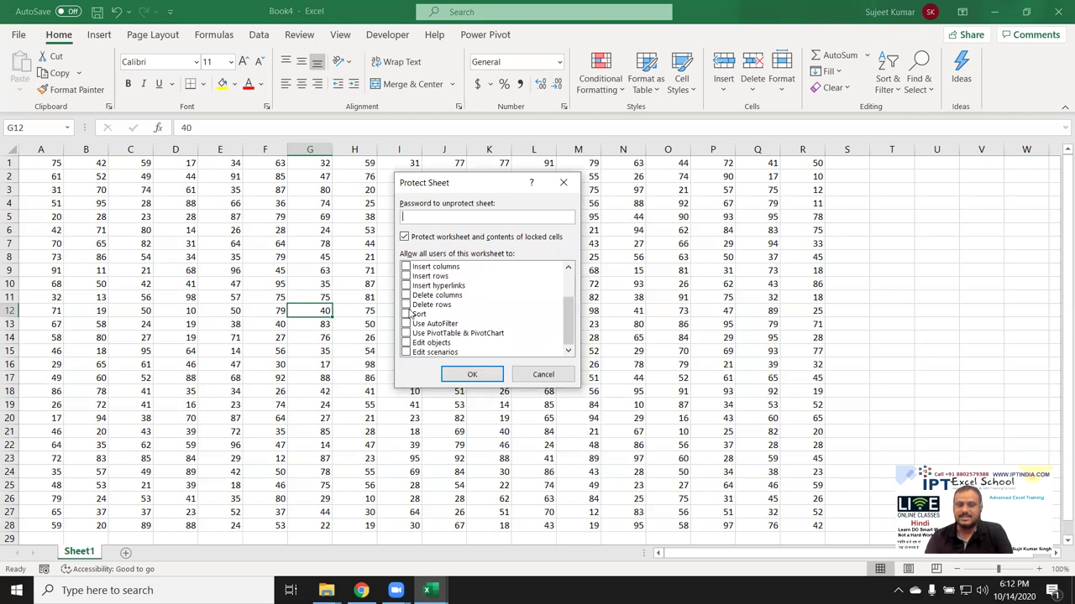
pyautogui.scroll(3, 409, 314)
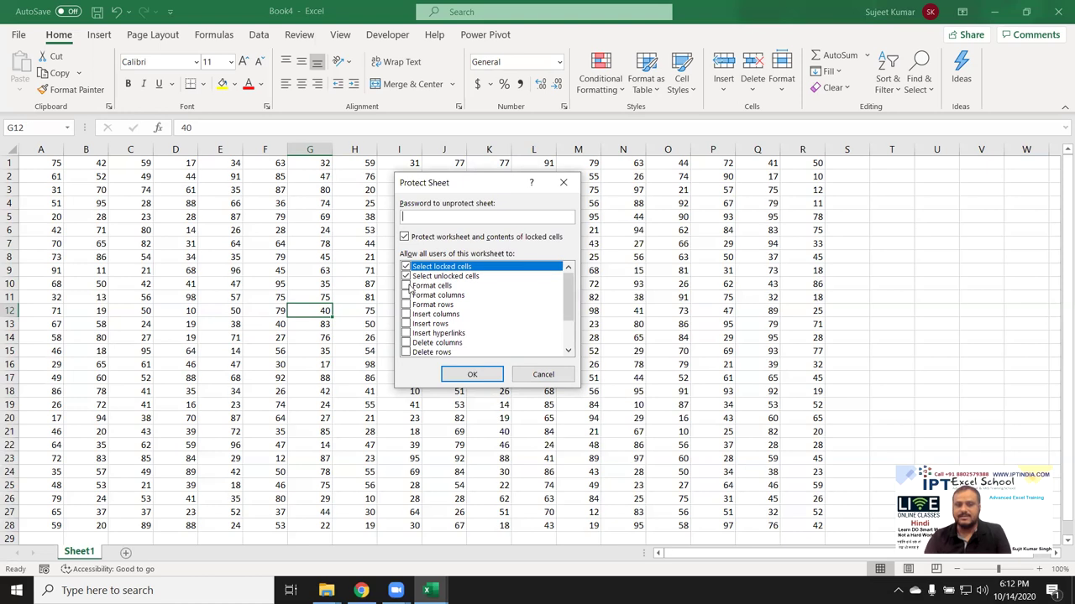
pyautogui.click(408, 287)
pyautogui.click(471, 374)
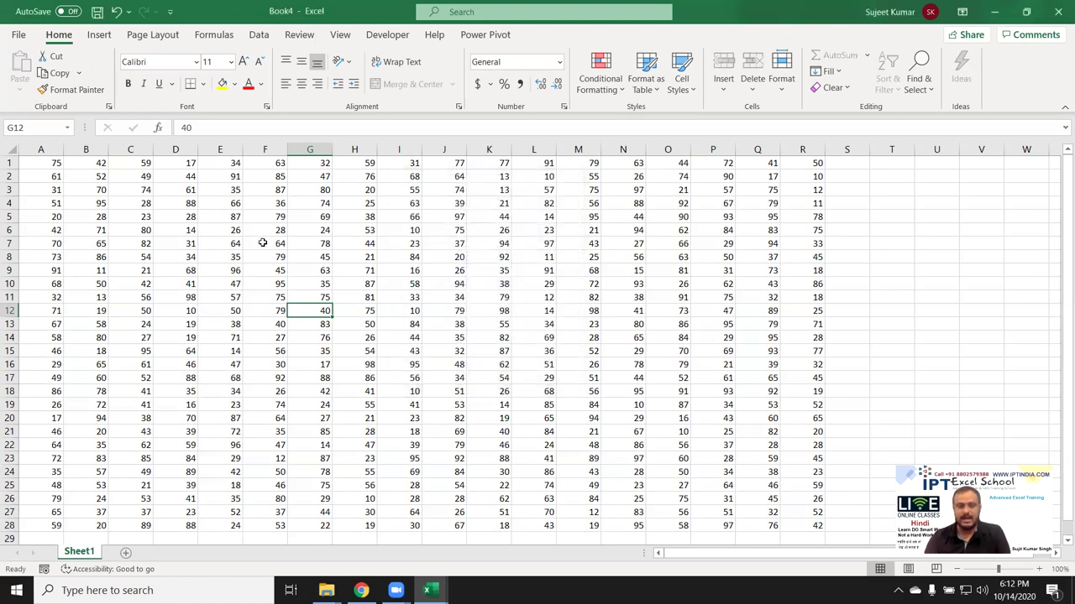
# Step: Confirm F5 can't be edited, fill E4:L12 yellow and undo it
pyautogui.doubleClick(251, 218)
pyautogui.press('Return')
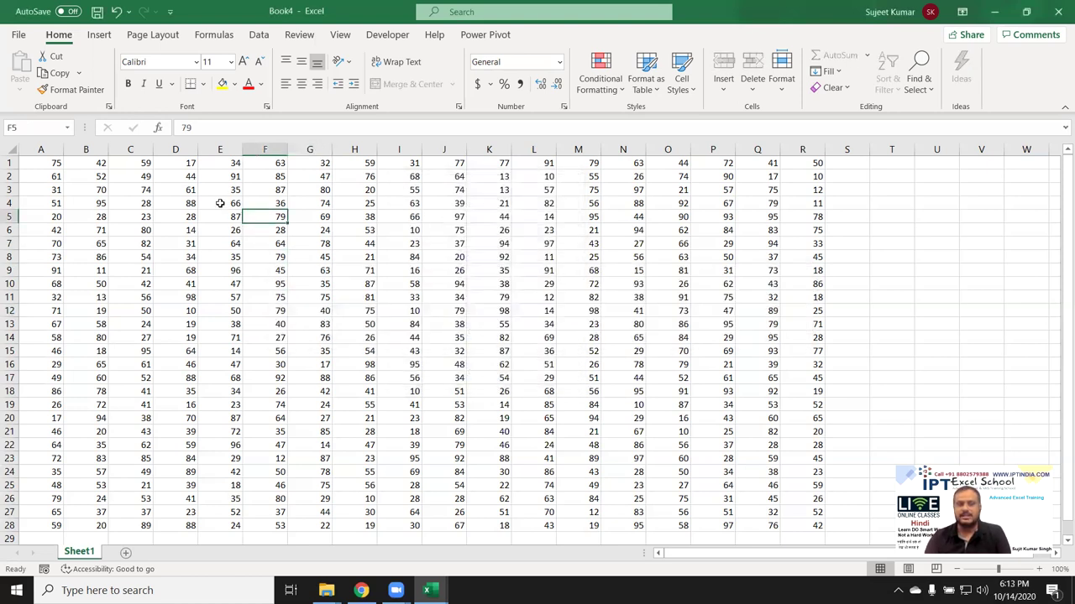
pyautogui.moveTo(220, 203); pyautogui.dragTo(542, 311)
pyautogui.click(221, 84)
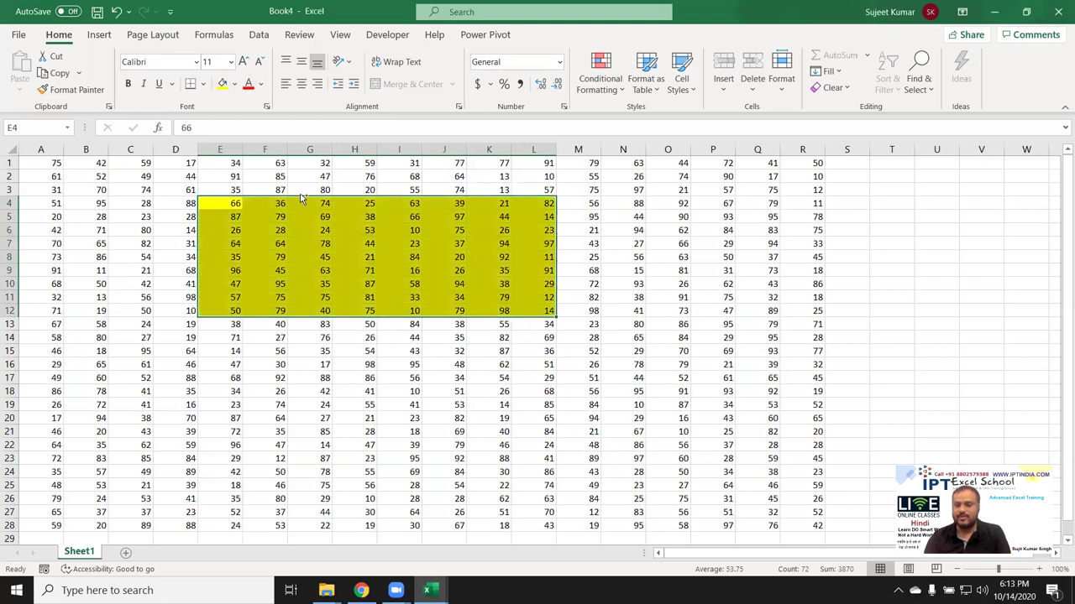
pyautogui.hotkey('ctrl', 'z')
pyautogui.click(834, 205)
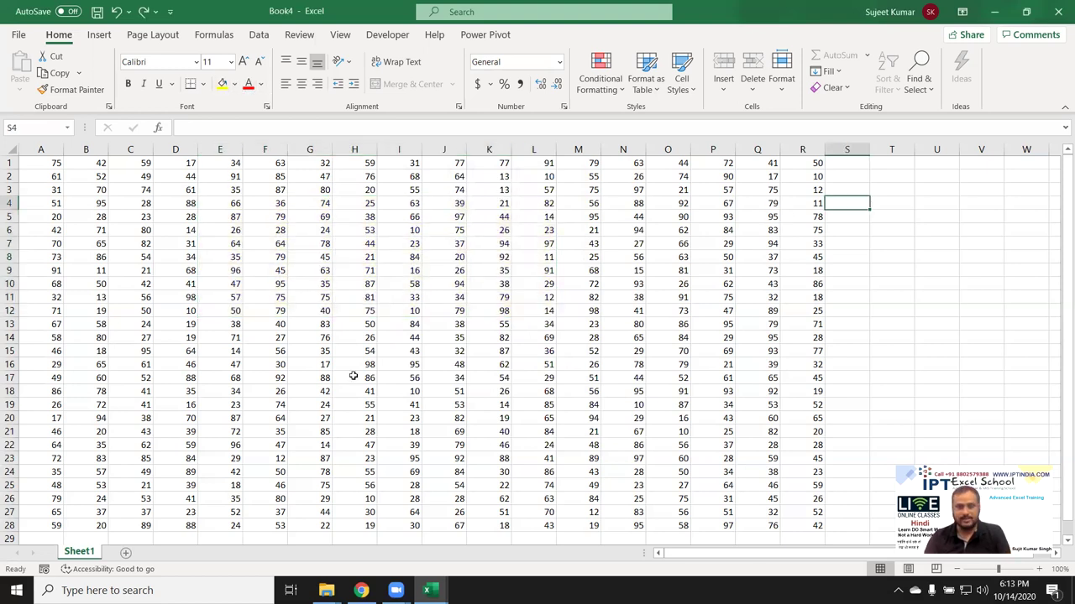
# Step: Bring up Sheet1's Protect Sheet settings from its sheet menu
pyautogui.rightClick(74, 555)
pyautogui.press('Escape')
pyautogui.rightClick(74, 561)
pyautogui.click(116, 461)
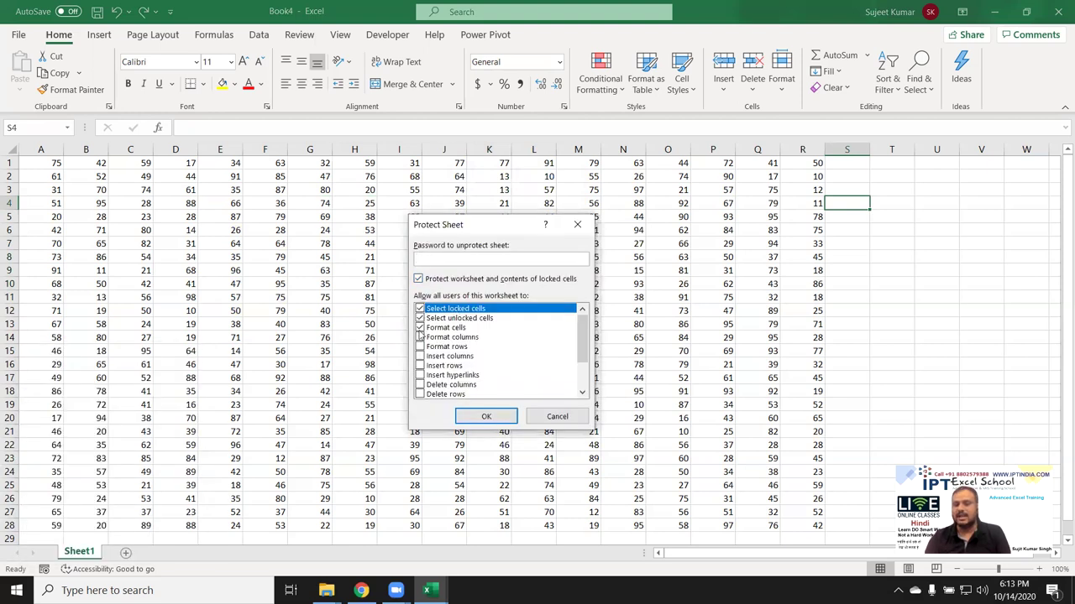
# Step: Untick Format cells and cell selection, protect Sheet1, then try copying S4
pyautogui.click(419, 328)
pyautogui.click(419, 318)
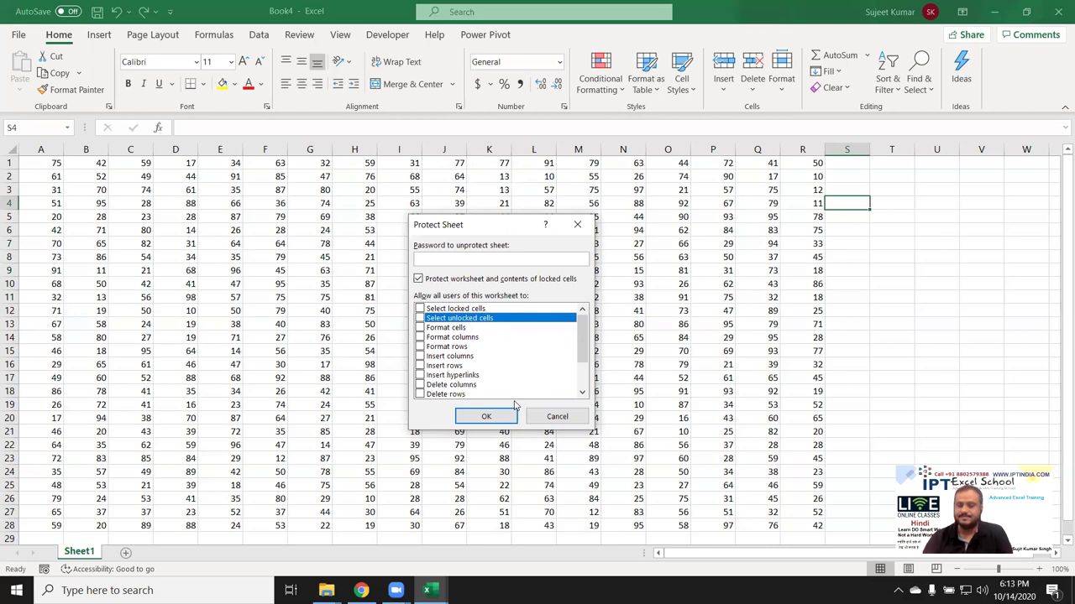
pyautogui.click(488, 418)
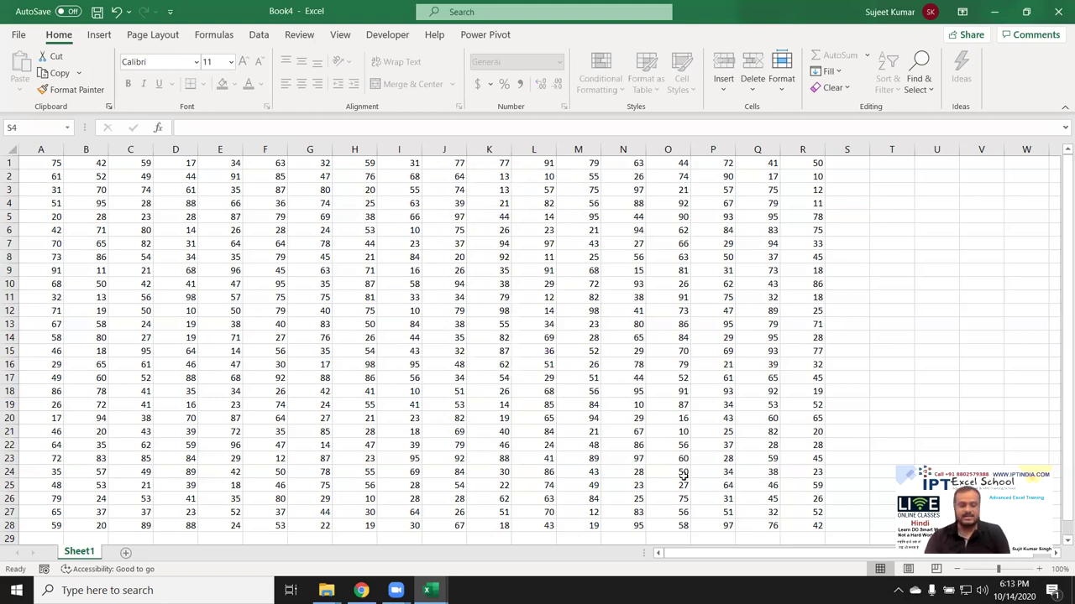
pyautogui.hotkey('ctrl', 'c')
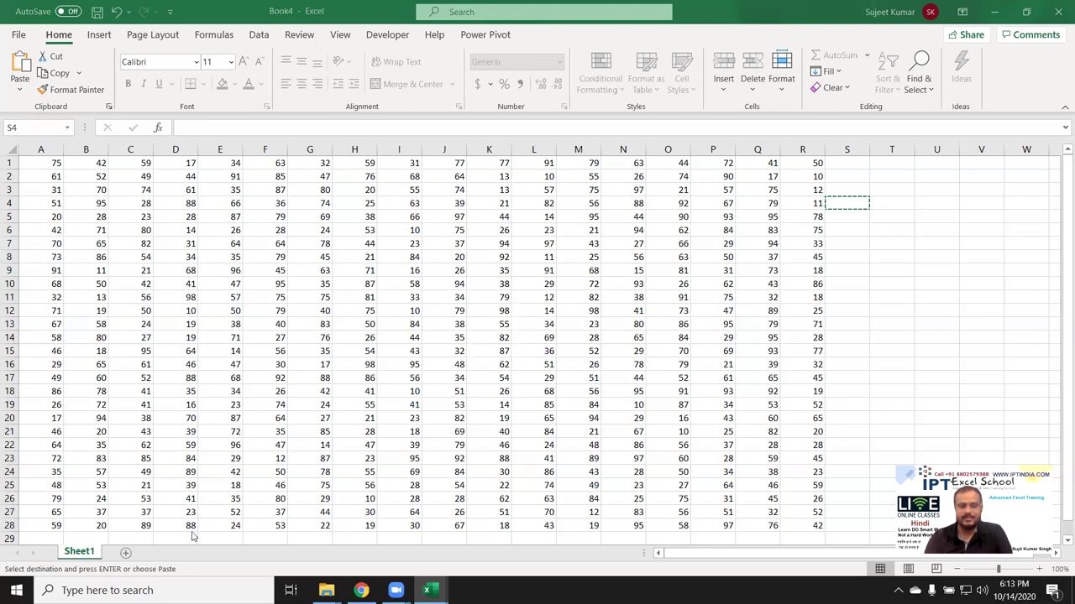
# Step: Insert Sheet2 and give the block D4:I18 a yellow fill
pyautogui.click(125, 554)
pyautogui.moveTo(175, 203); pyautogui.dragTo(415, 391)
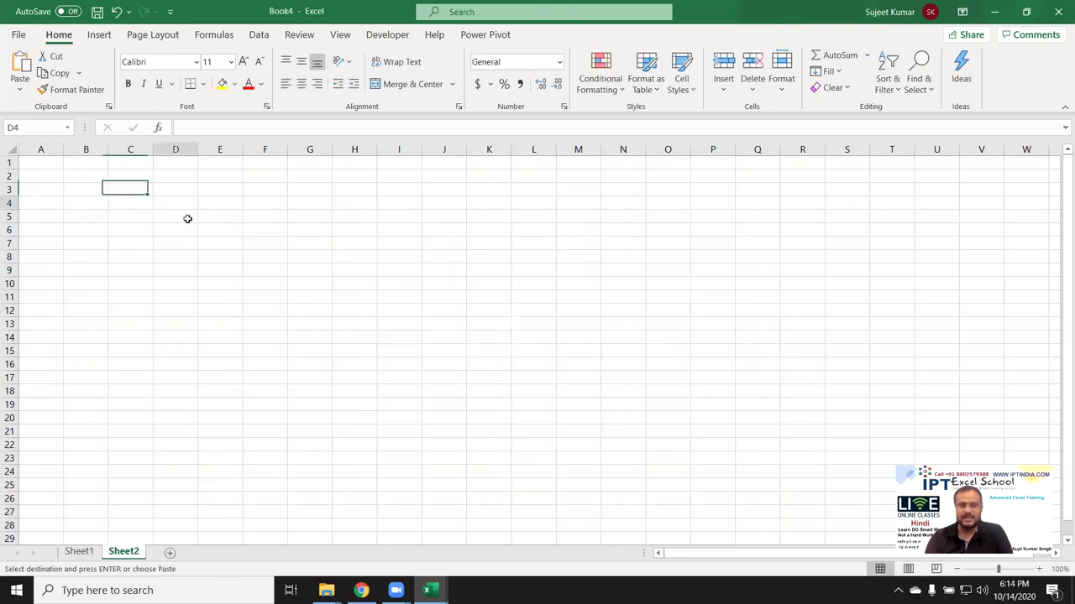
pyautogui.click(221, 83)
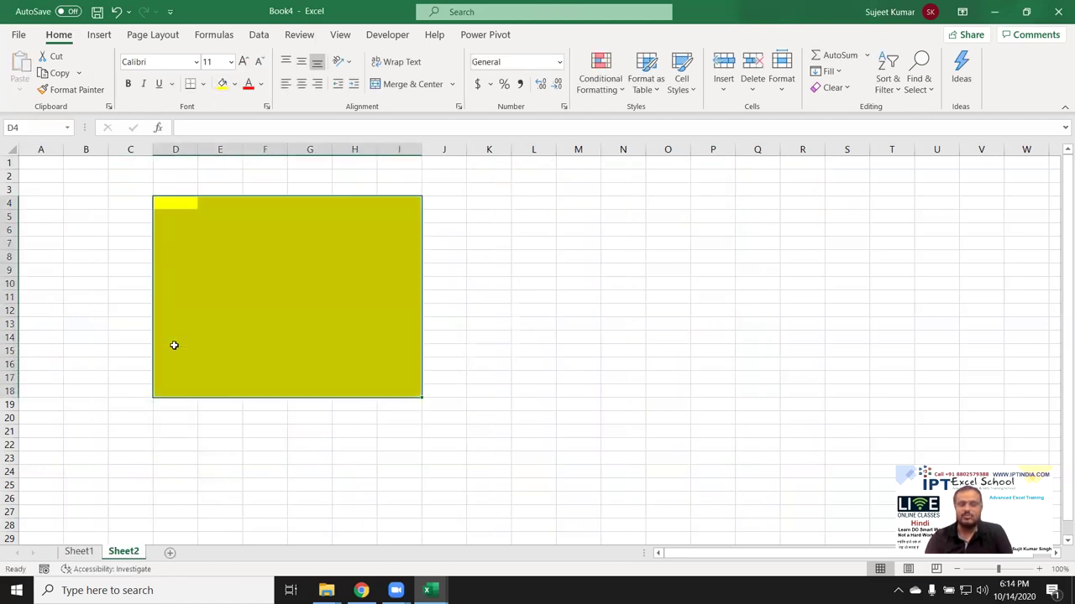
# Step: Test entries: type 'das' in C23 and cancel, then type 'asd' in F13
pyautogui.click(204, 309)
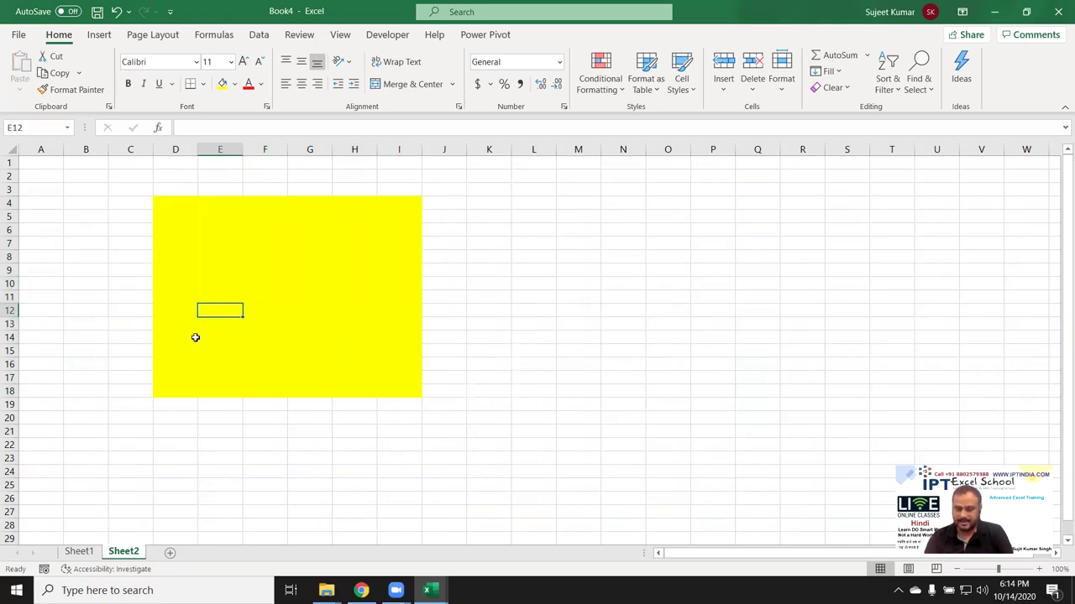
pyautogui.moveTo(103, 428); pyautogui.dragTo(130, 431)
pyautogui.click(151, 456)
pyautogui.write('das')
pyautogui.press('Escape')
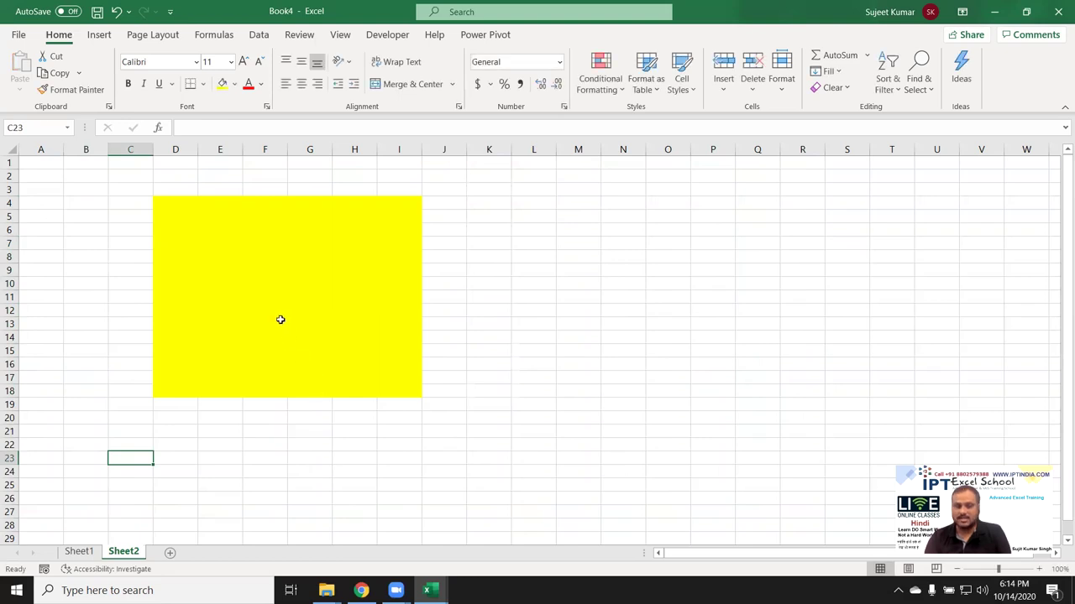
pyautogui.click(278, 324)
pyautogui.write('asd')
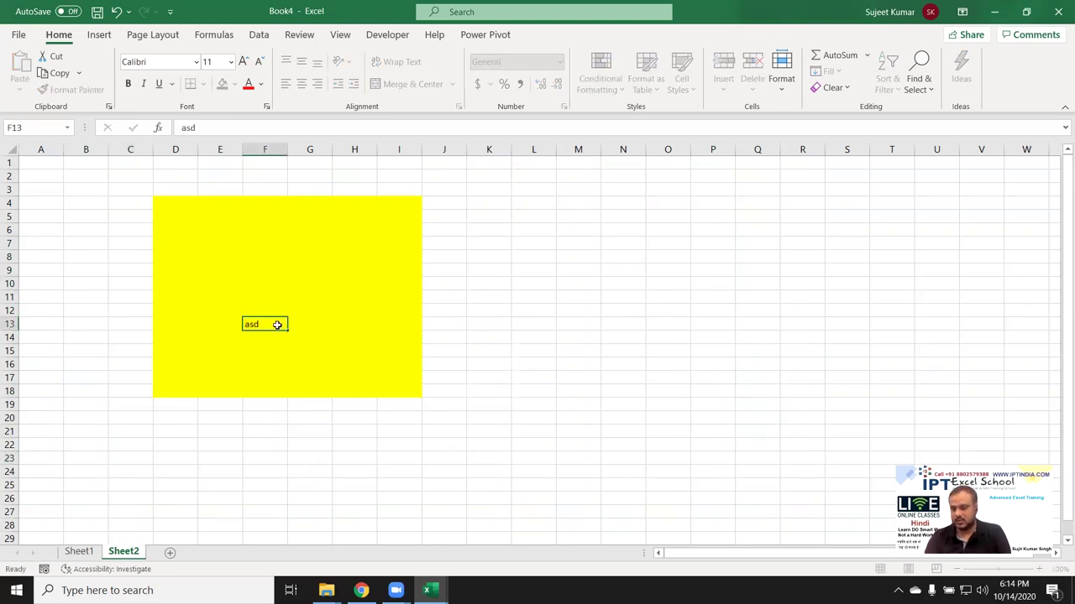
pyautogui.press('Escape')
pyautogui.click(263, 430)
pyautogui.rightClick(128, 556)
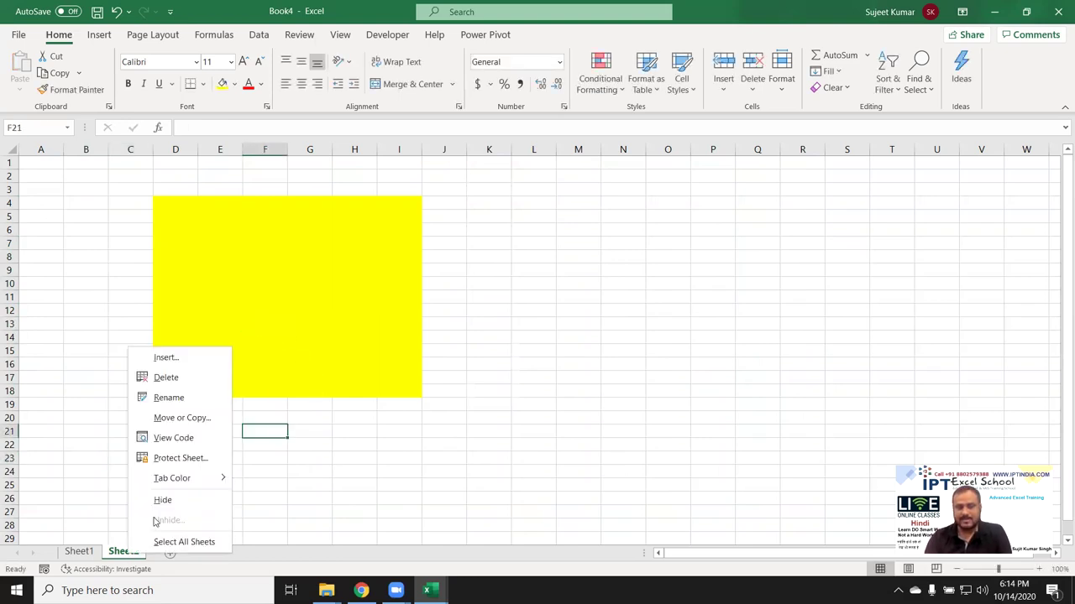
pyautogui.click(180, 459)
pyautogui.moveTo(143, 341); pyautogui.dragTo(550, 241)
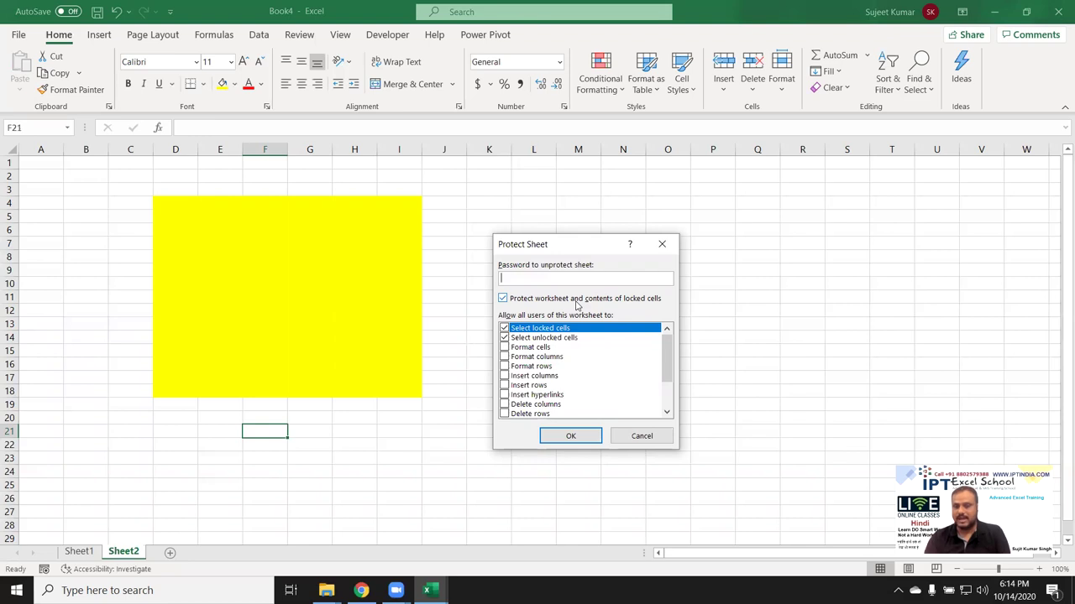
pyautogui.press('Escape')
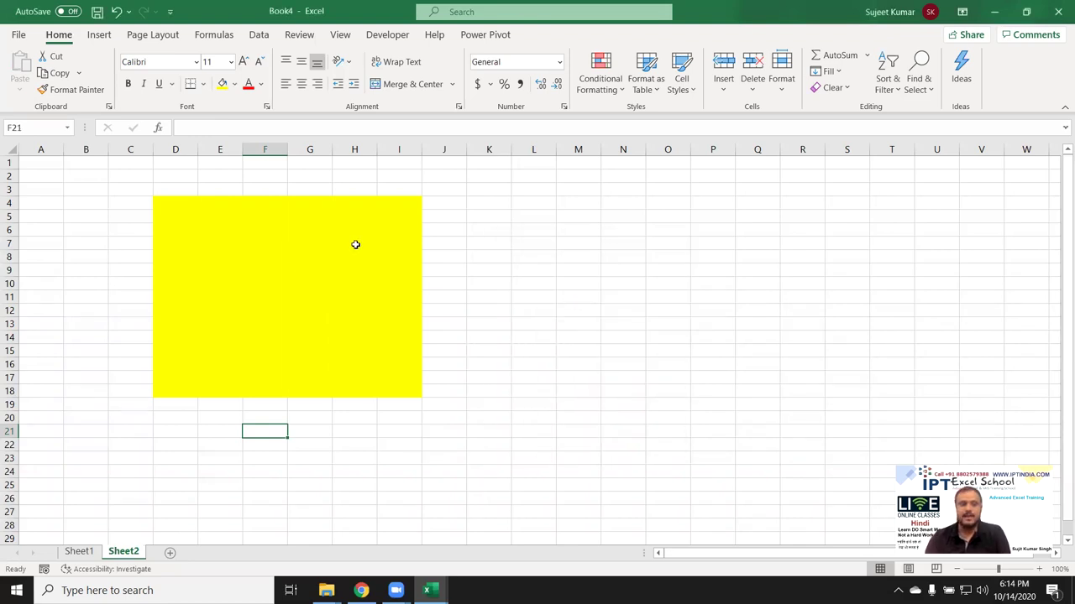
pyautogui.click(495, 216)
pyautogui.rightClick(494, 217)
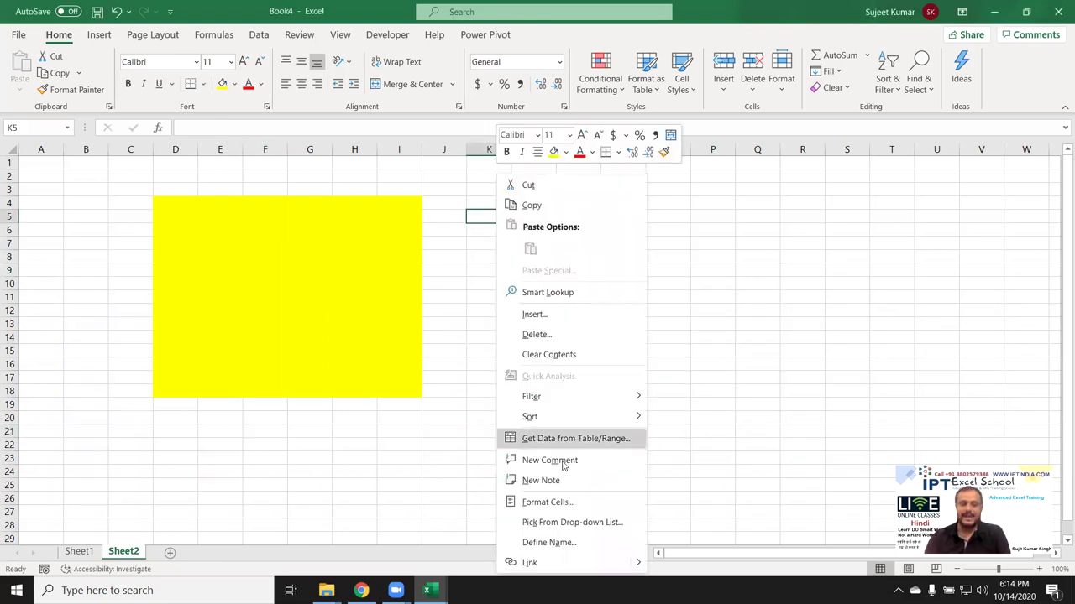
pyautogui.click(486, 447)
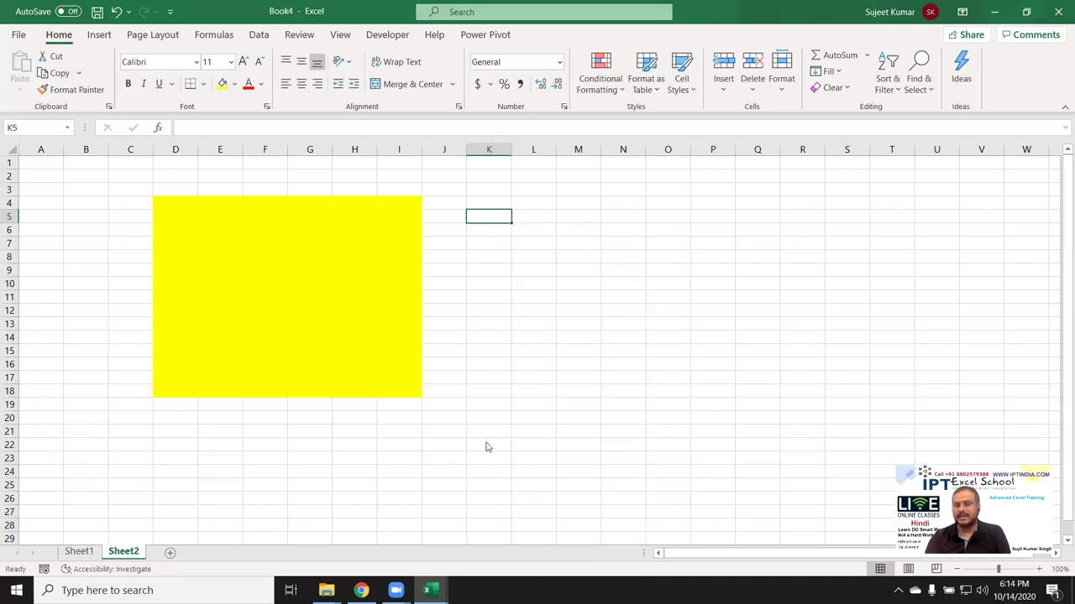
pyautogui.hotkey('ctrl', '1')
pyautogui.moveTo(422, 233); pyautogui.dragTo(592, 119)
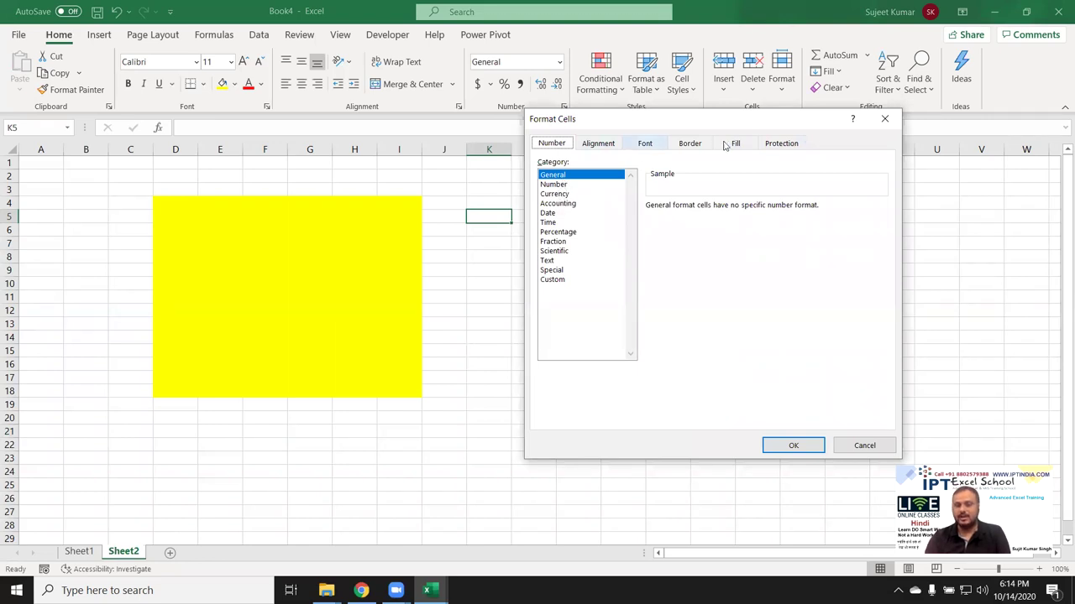
pyautogui.click(788, 145)
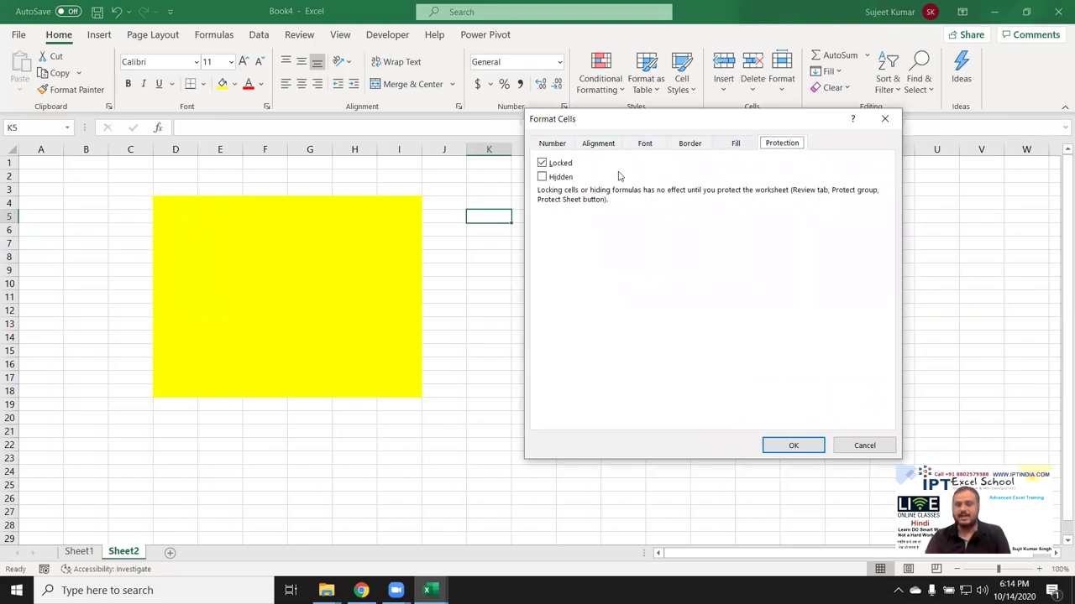
pyautogui.click(541, 163)
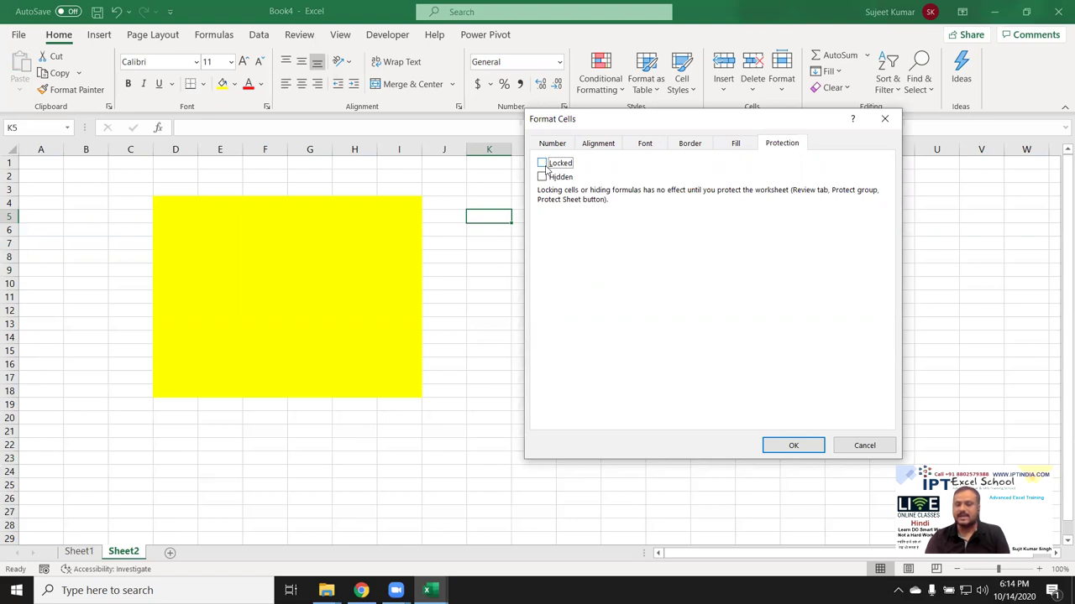
pyautogui.click(541, 163)
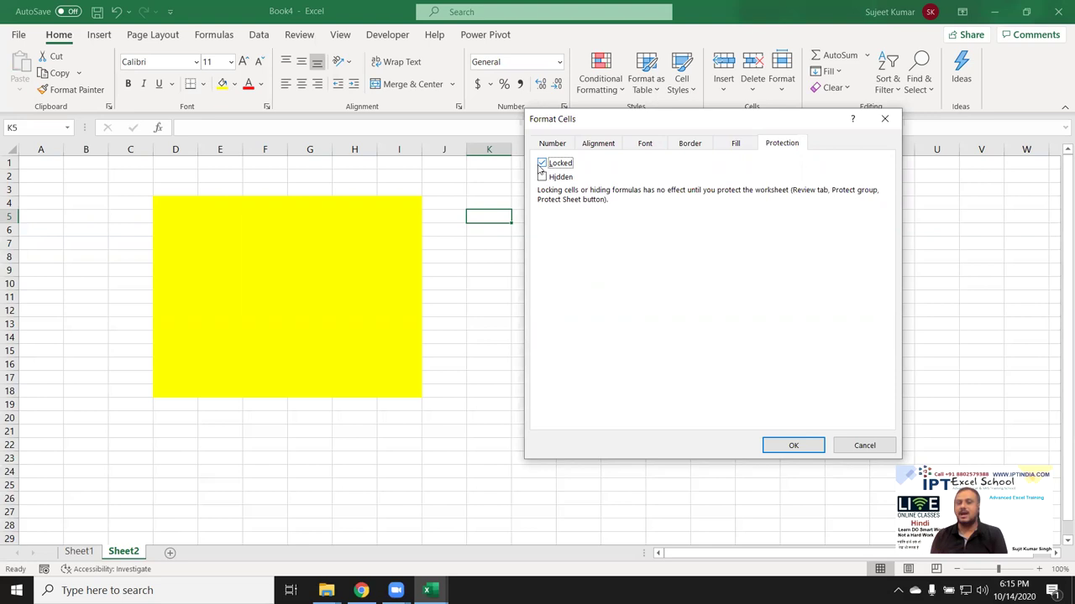
pyautogui.click(542, 164)
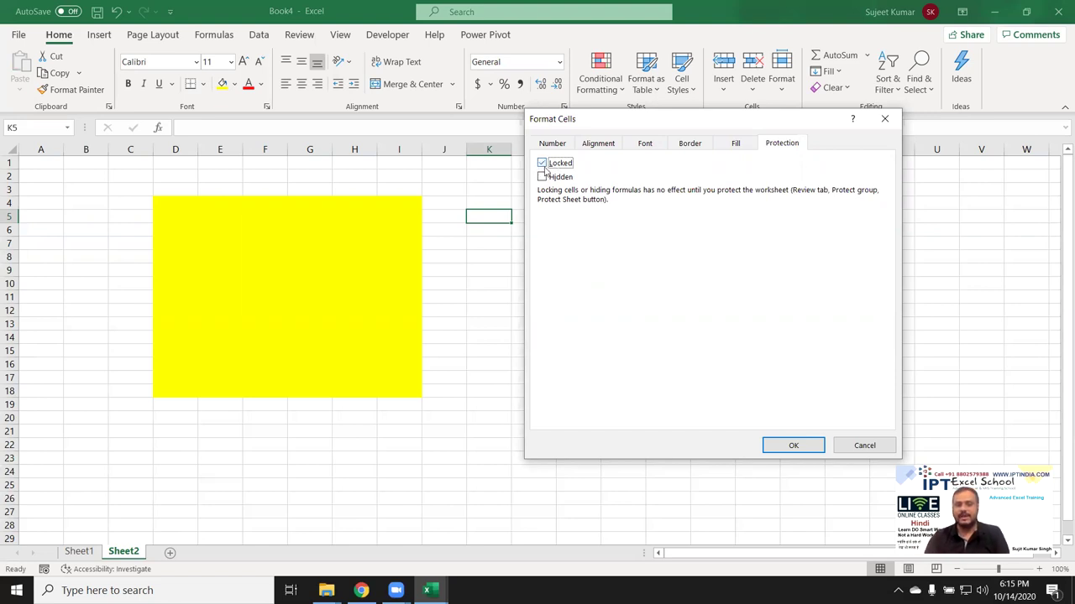
pyautogui.press('Return')
# Step: Clear the Locked option for the yellow block D4:I18 in Format Cells
pyautogui.moveTo(161, 202); pyautogui.dragTo(386, 392)
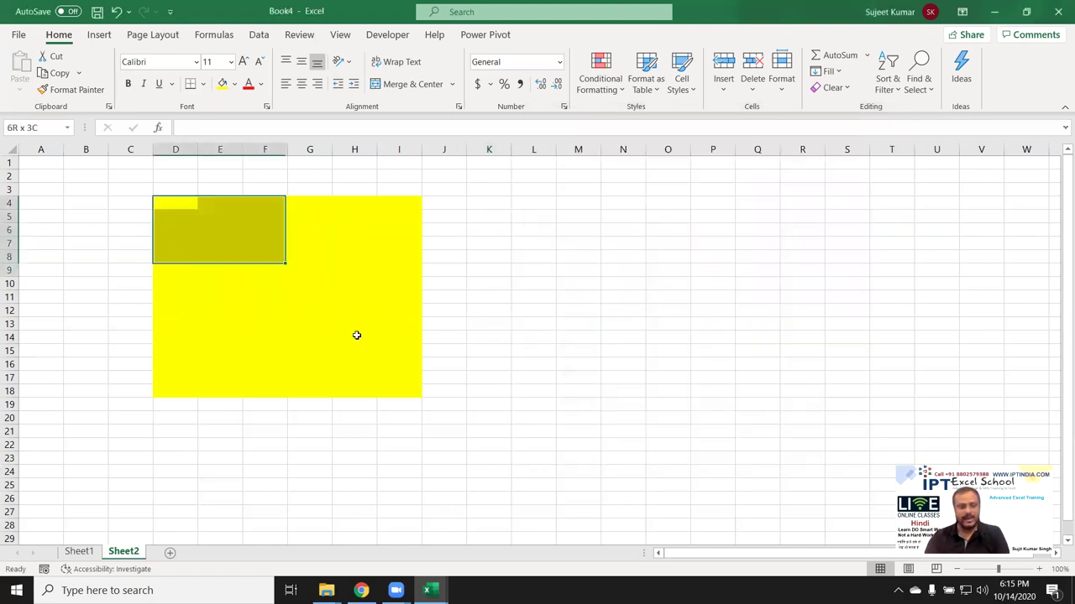
pyautogui.rightClick(375, 356)
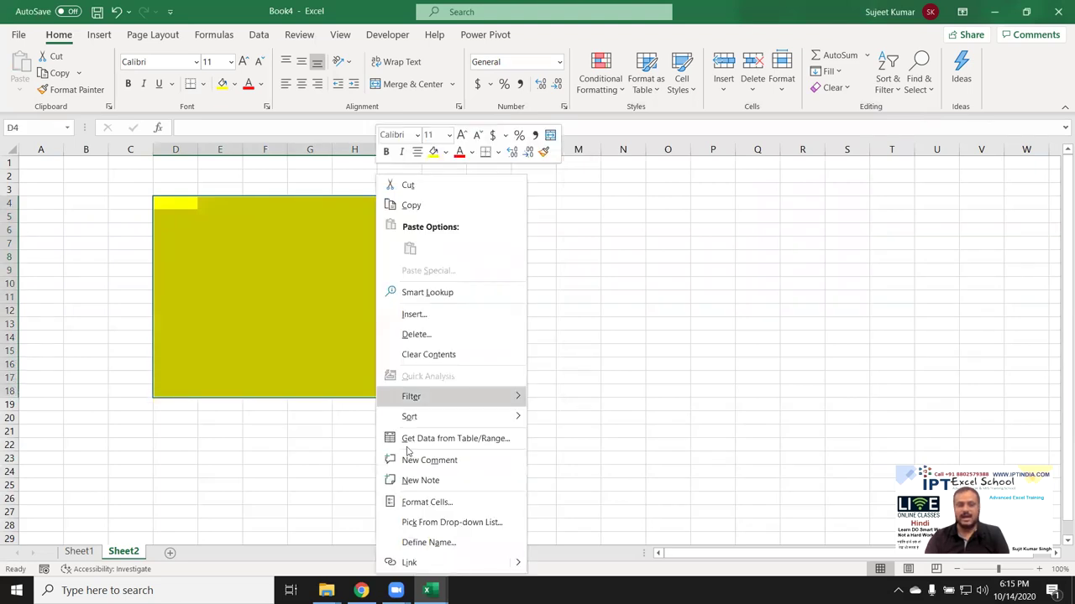
pyautogui.click(409, 503)
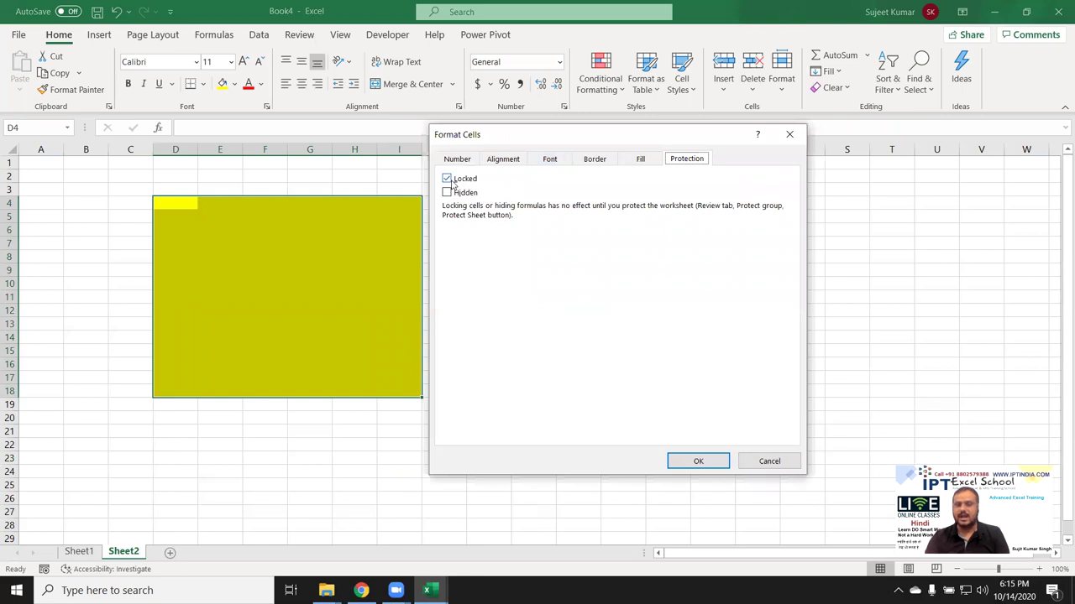
pyautogui.click(448, 179)
pyautogui.click(700, 462)
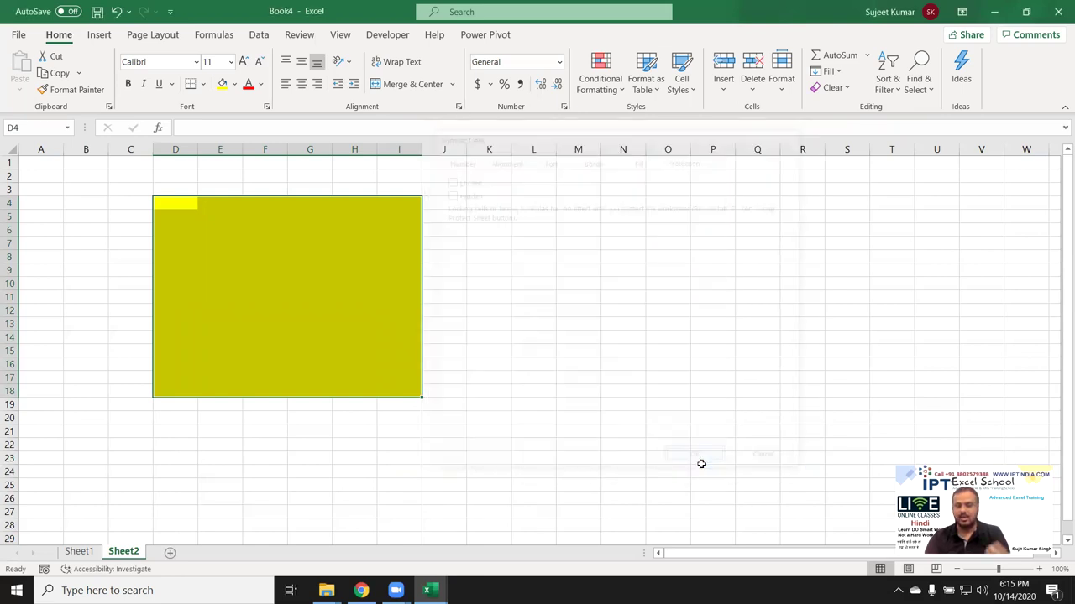
pyautogui.rightClick(122, 553)
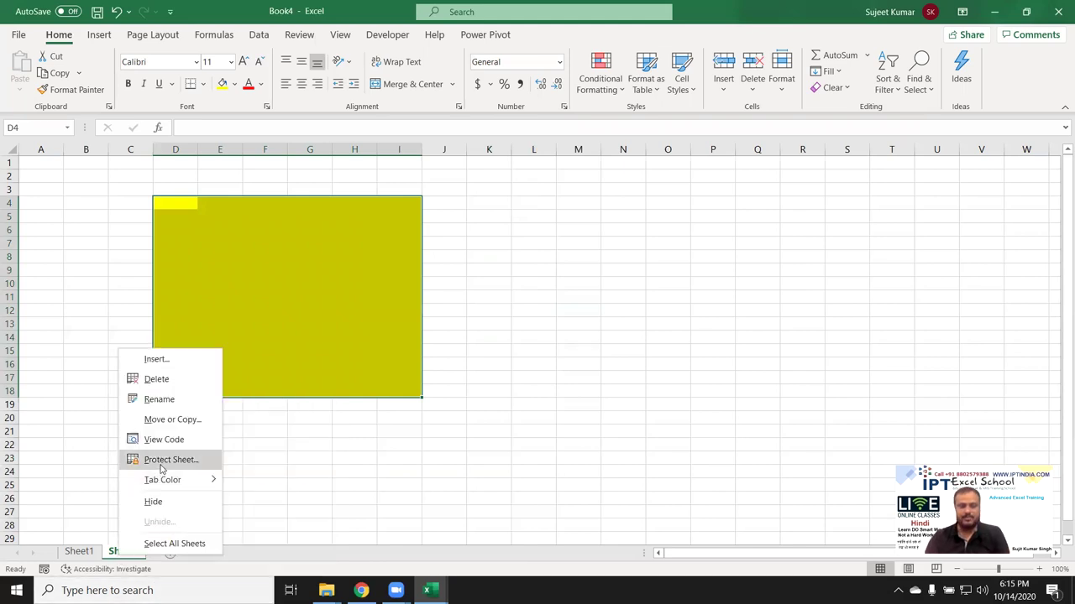
# Step: Protect Sheet2 with a confirmed password and check N8 refuses edits
pyautogui.click(163, 460)
pyautogui.moveTo(137, 361); pyautogui.dragTo(619, 218)
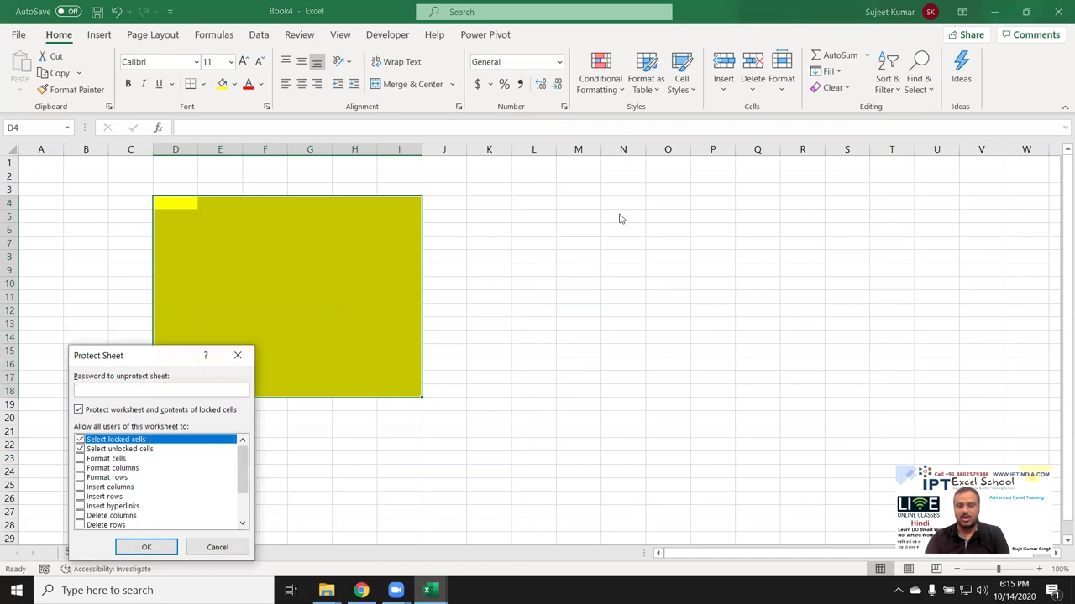
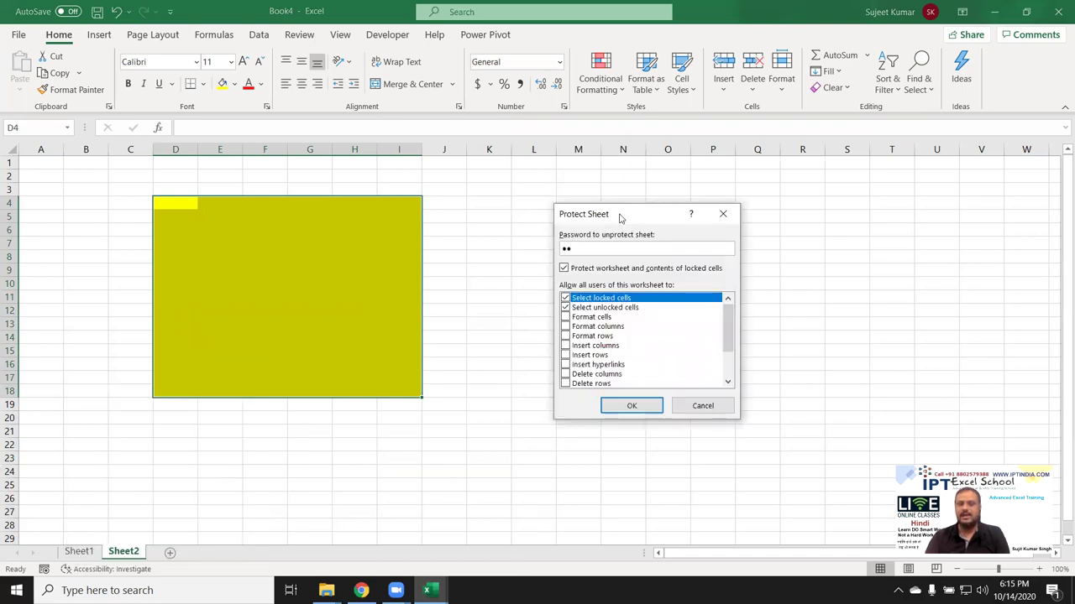
pyautogui.press('Return')
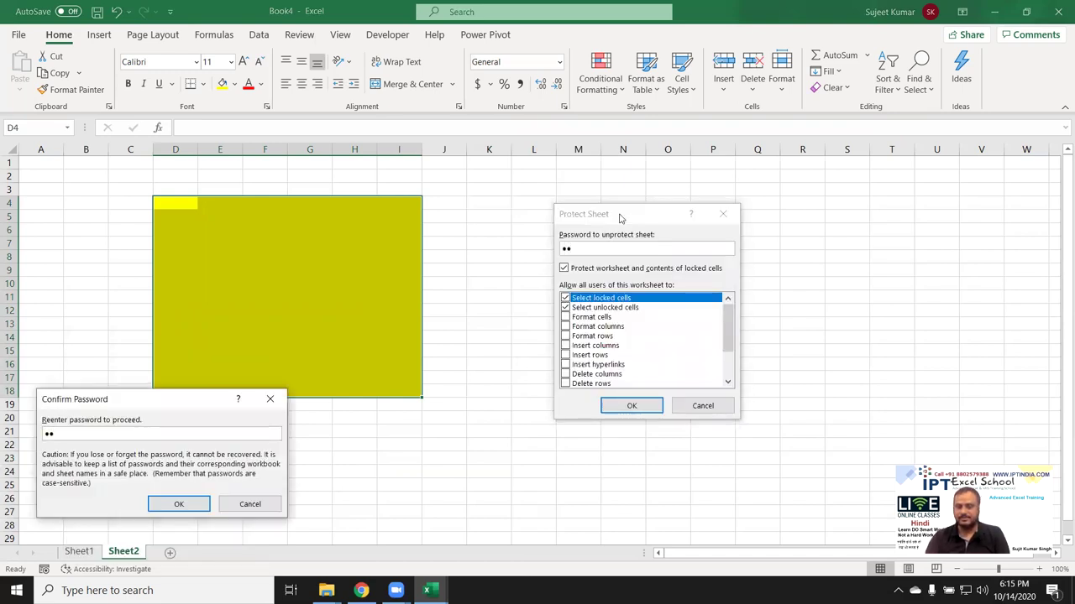
pyautogui.press('Return')
pyautogui.doubleClick(599, 258)
pyautogui.press('Return')
# Step: Enter 'adas' in F5 and 'asd' in F9, F13, E16, G11 and H6
pyautogui.click(283, 215)
pyautogui.write('adas')
pyautogui.click(260, 270)
pyautogui.write('asd')
pyautogui.click(252, 324)
pyautogui.write('asd')
pyautogui.click(220, 364)
pyautogui.write('asd')
pyautogui.click(311, 294)
pyautogui.write('asd')
pyautogui.click(341, 226)
pyautogui.write('asd')
pyautogui.click(343, 309)
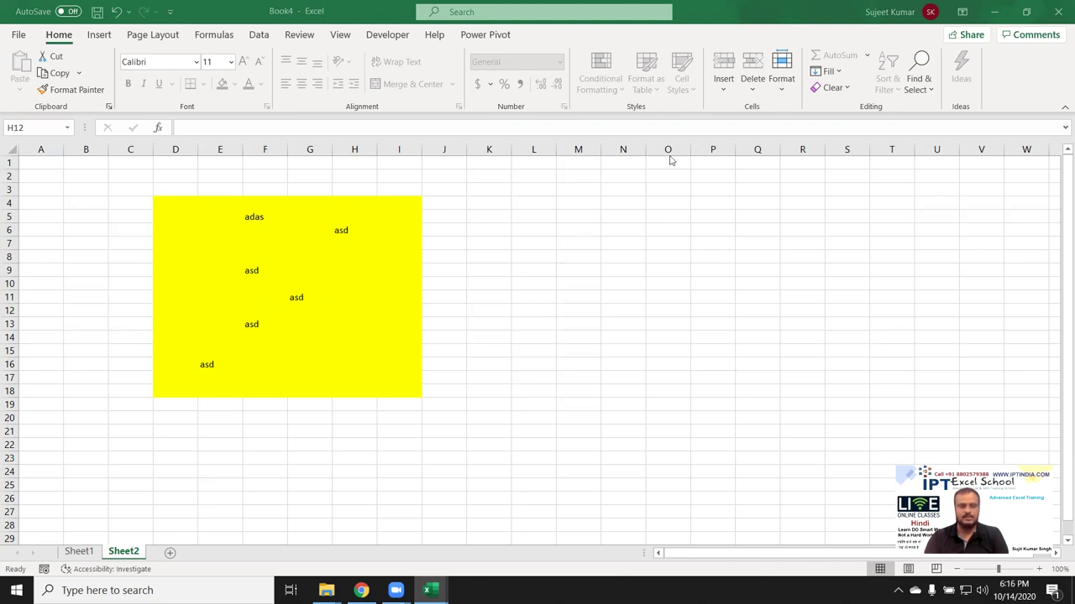
# Step: Insert Sheet3, fill D5:H17 yellow, then reselect the block and clear the selection
pyautogui.click(170, 554)
pyautogui.click(180, 215)
pyautogui.moveTo(251, 266); pyautogui.dragTo(328, 281)
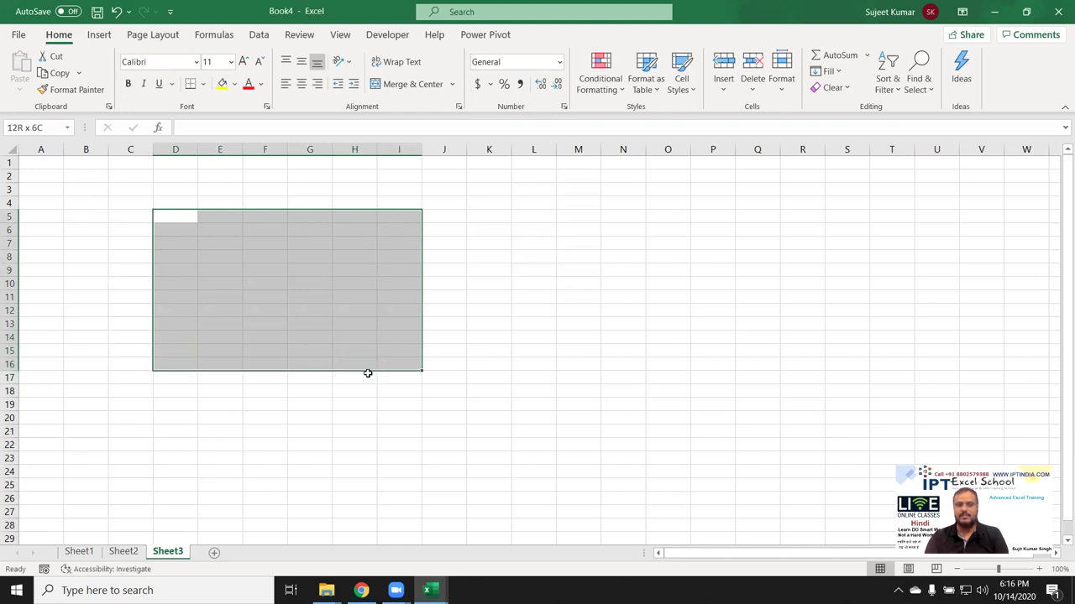
pyautogui.click(222, 84)
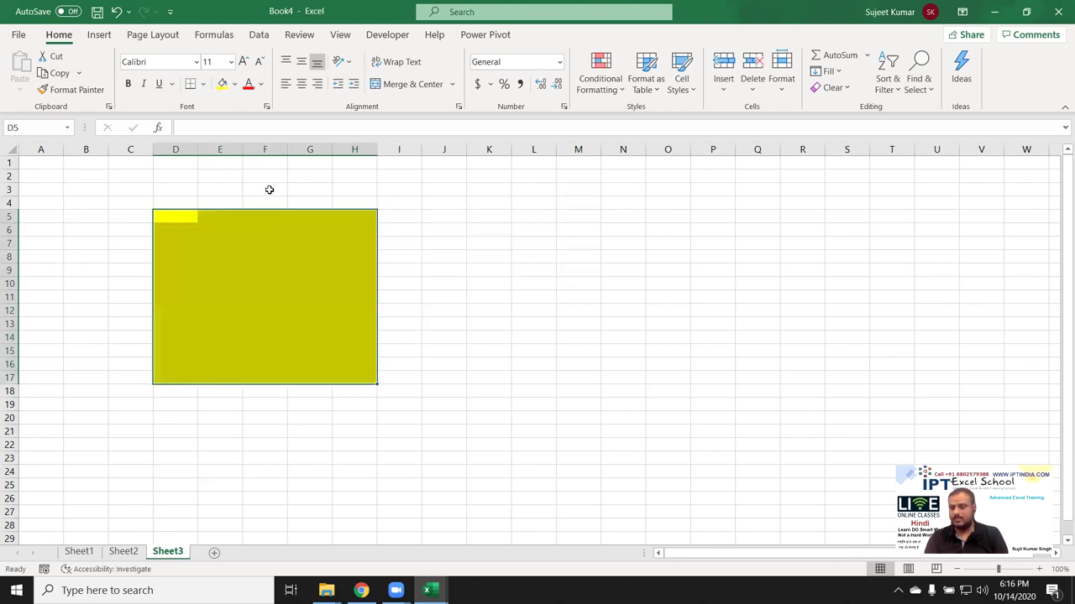
pyautogui.click(249, 286)
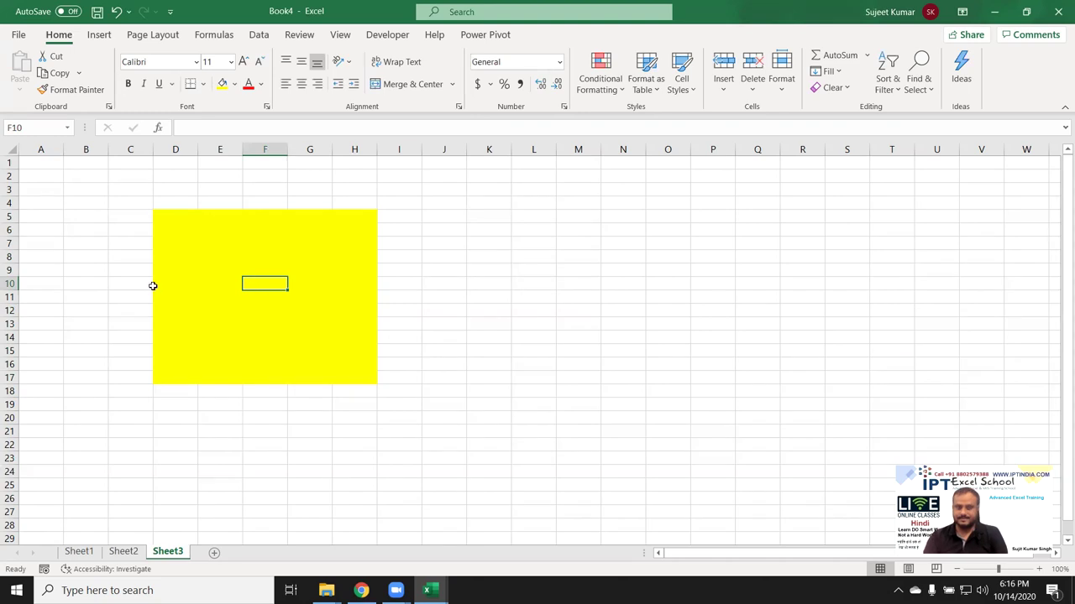
pyautogui.moveTo(165, 216)
pyautogui.mouseDown()
pyautogui.moveTo(312, 272)
pyautogui.moveTo(358, 375)
pyautogui.mouseUp()
pyautogui.click(294, 445)
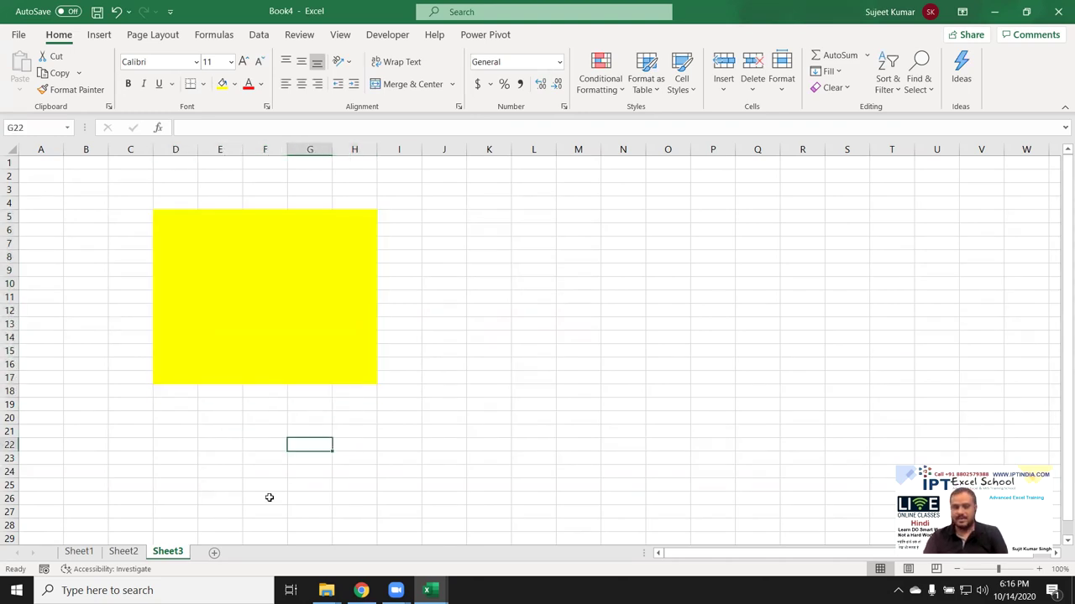
pyautogui.rightClick(178, 557)
pyautogui.click(223, 456)
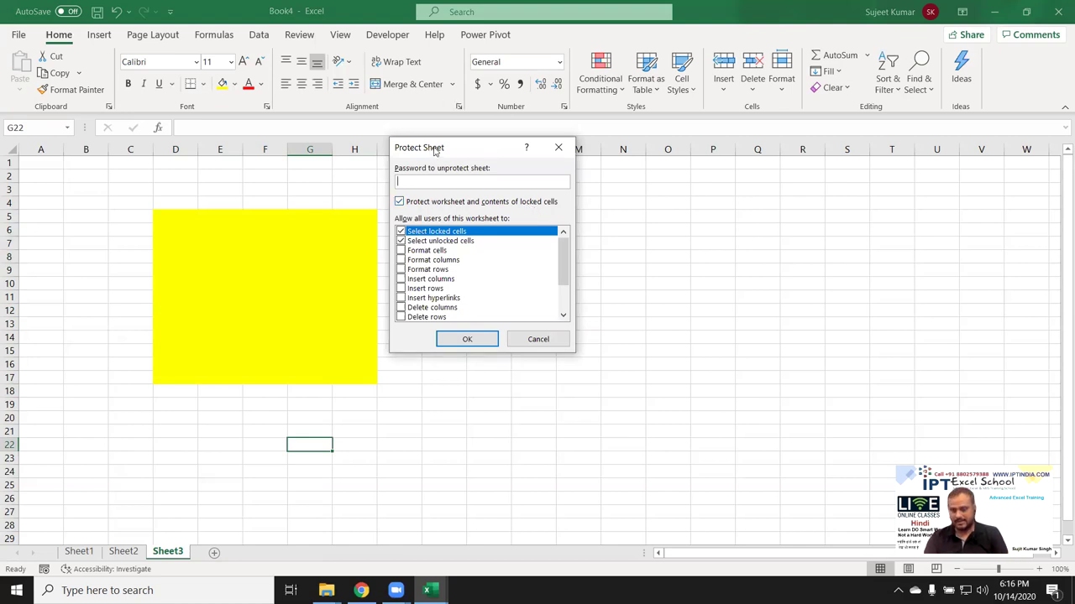
pyautogui.press('Escape')
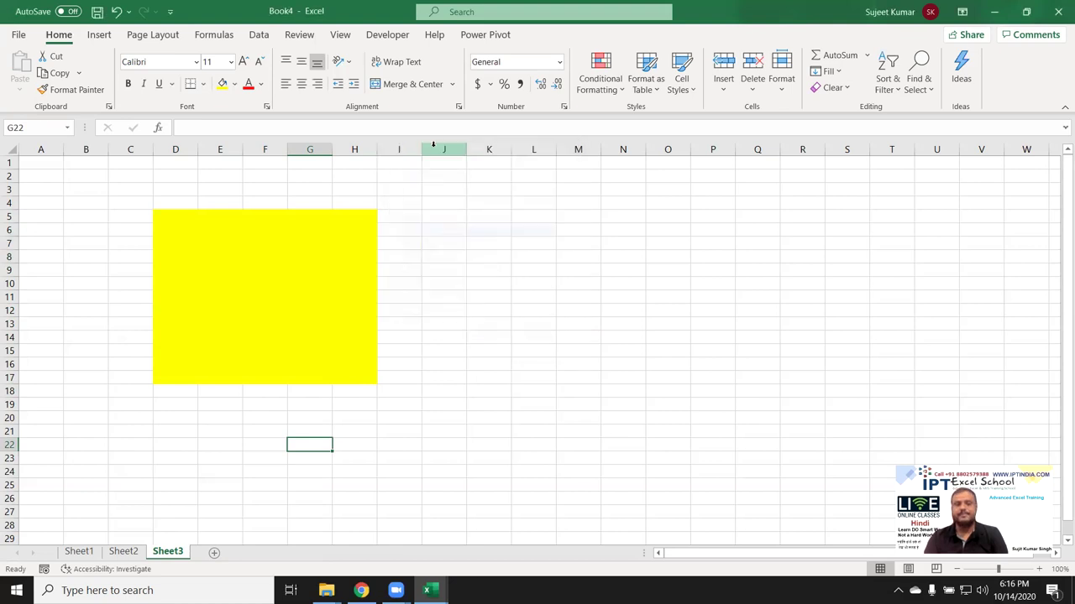
pyautogui.click(442, 351)
# Step: Untick Locked on the Protection tab of Format Cells for cell K4 on Sheet3
pyautogui.click(479, 201)
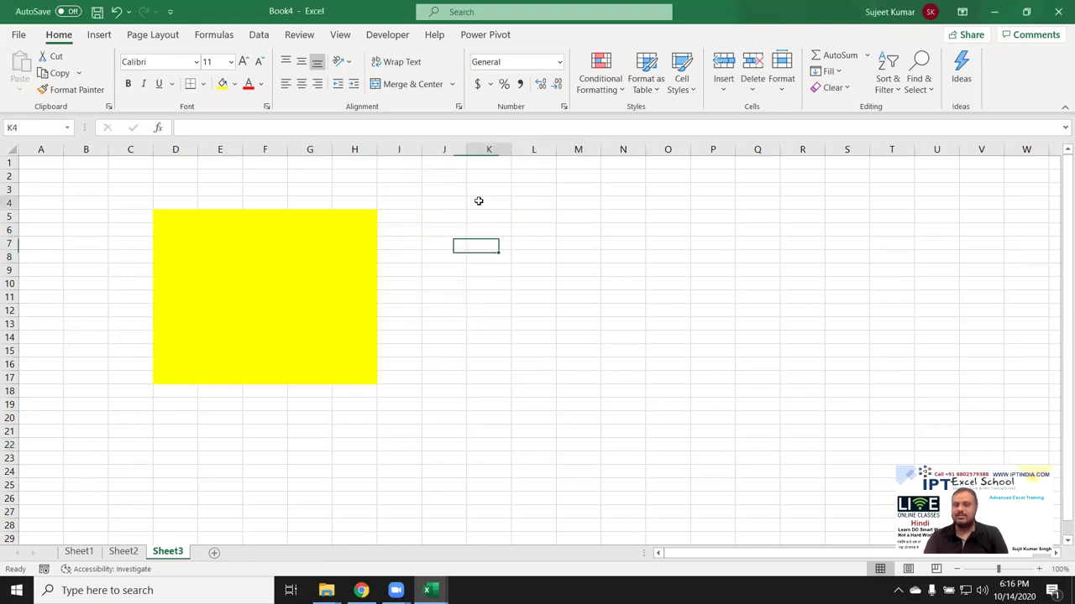
pyautogui.rightClick(480, 205)
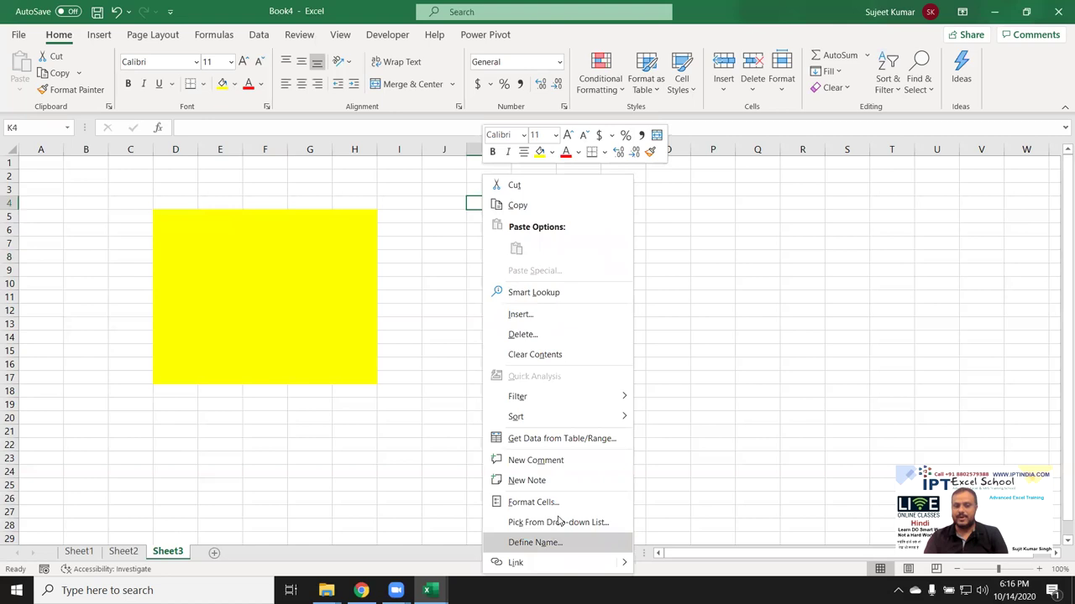
pyautogui.click(556, 502)
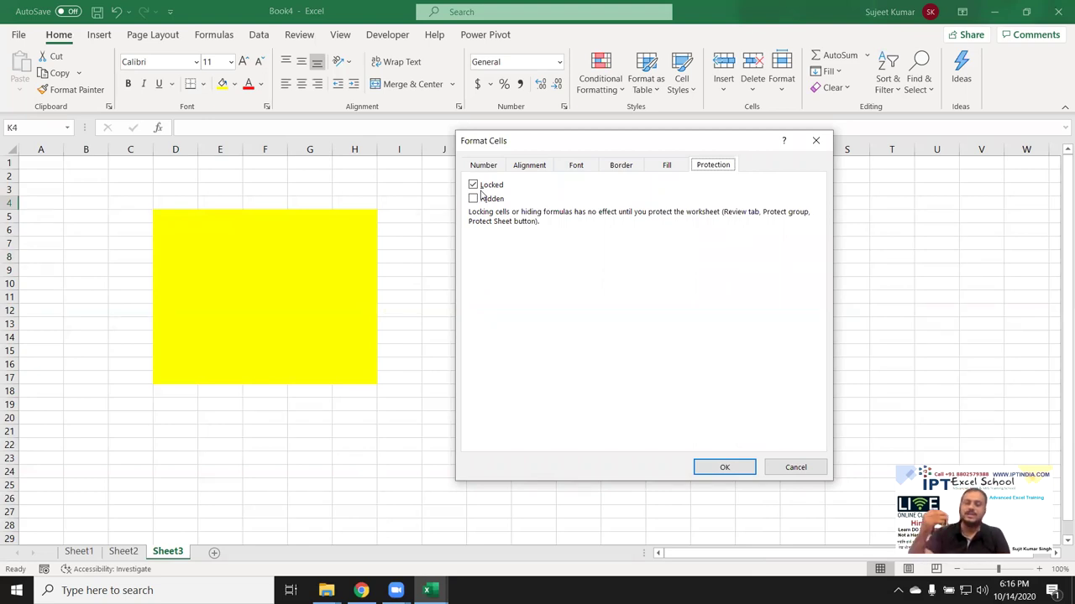
pyautogui.moveTo(568, 142); pyautogui.dragTo(734, 168)
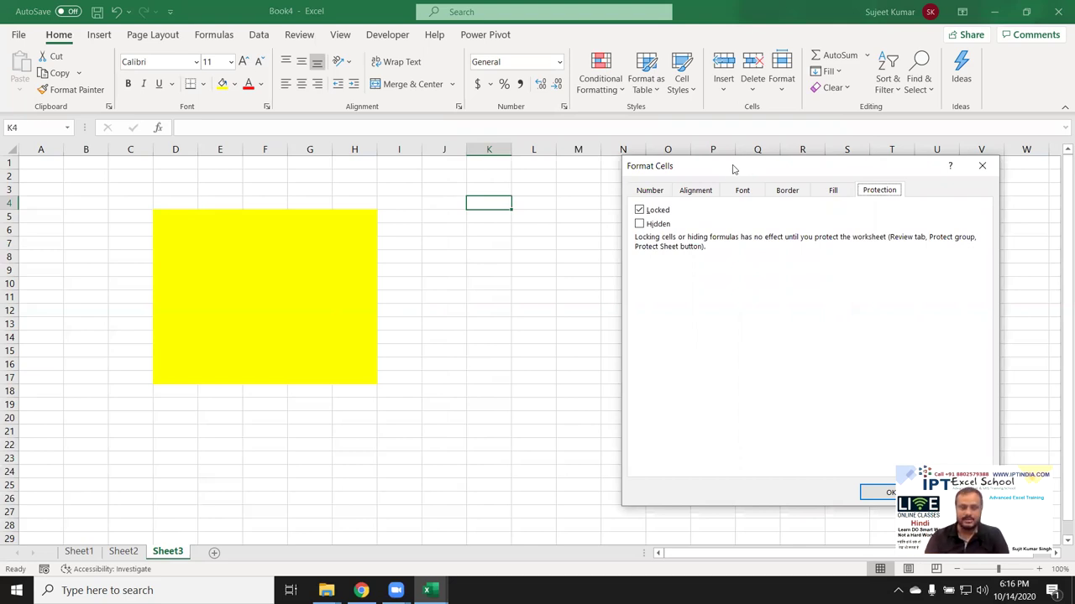
pyautogui.moveTo(734, 167); pyautogui.dragTo(654, 158)
pyautogui.click(568, 202)
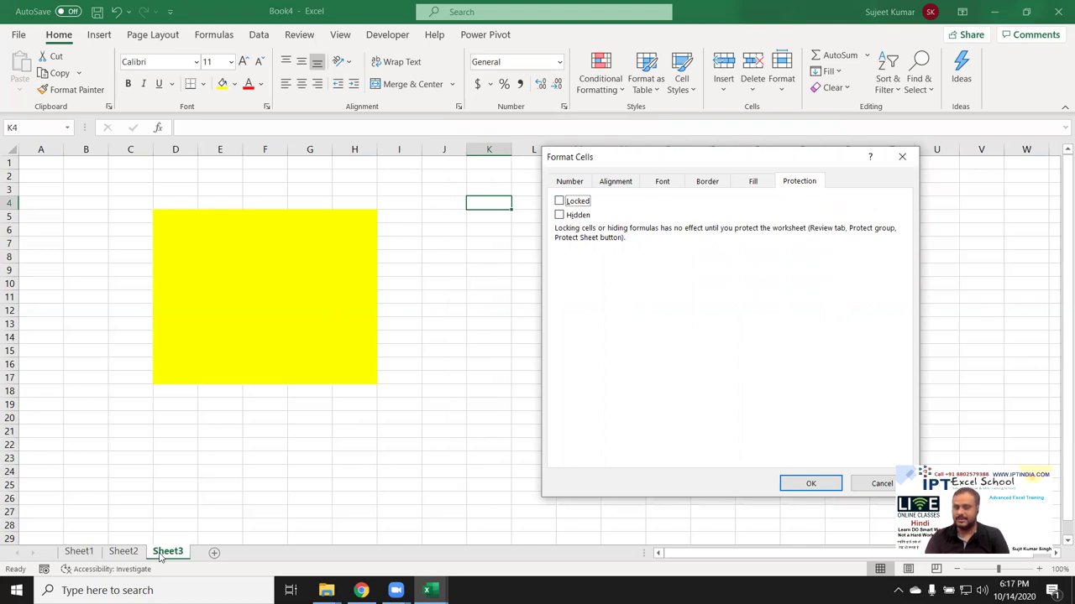
pyautogui.press('Return')
pyautogui.moveTo(165, 215); pyautogui.dragTo(347, 373)
# Step: Untick Locked in Format Cells for the selected yellow block D5:H17 and apply it
pyautogui.rightClick(347, 372)
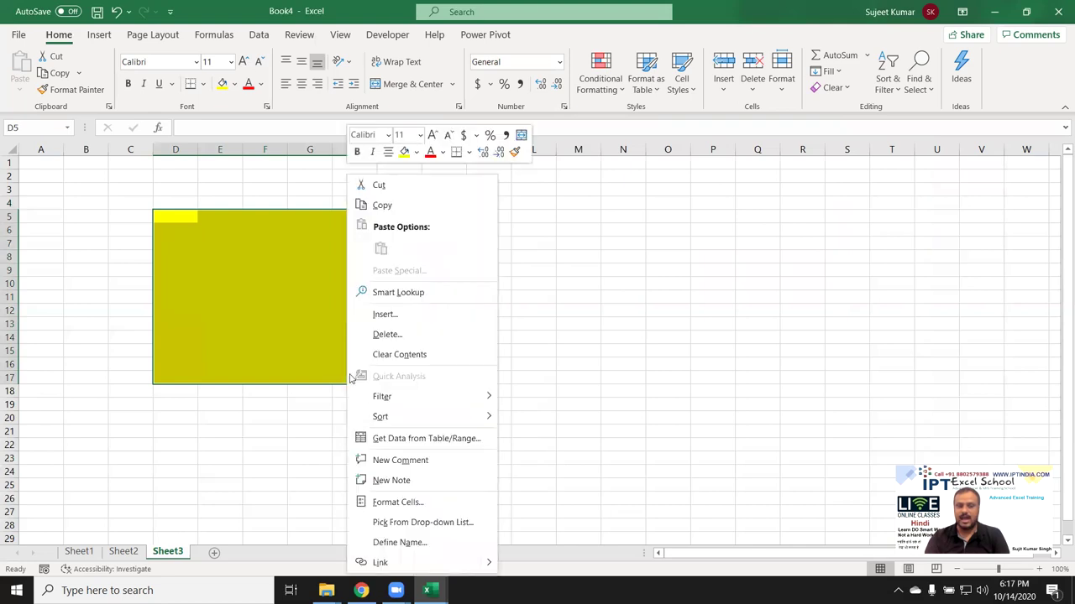
pyautogui.click(386, 502)
pyautogui.click(214, 276)
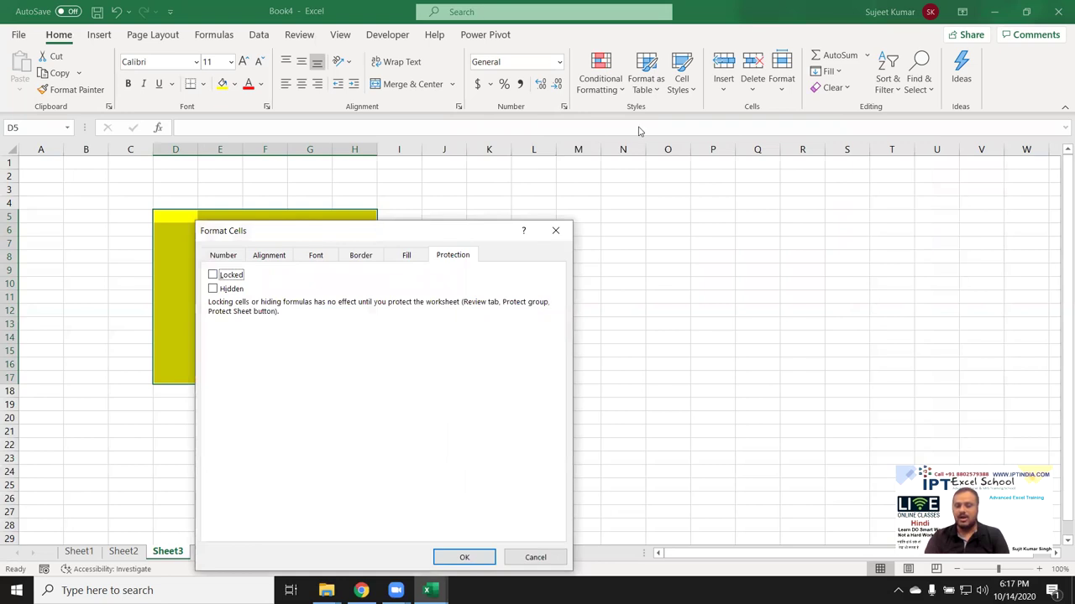
pyautogui.moveTo(638, 130); pyautogui.dragTo(638, 121)
pyautogui.click(785, 451)
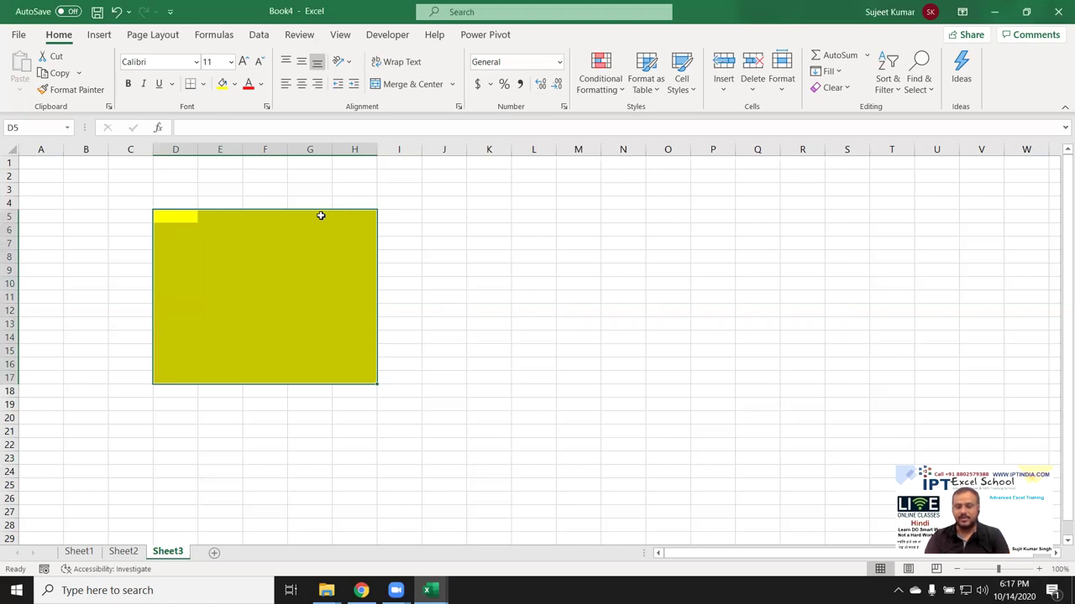
pyautogui.click(267, 242)
pyautogui.moveTo(180, 220); pyautogui.dragTo(350, 375)
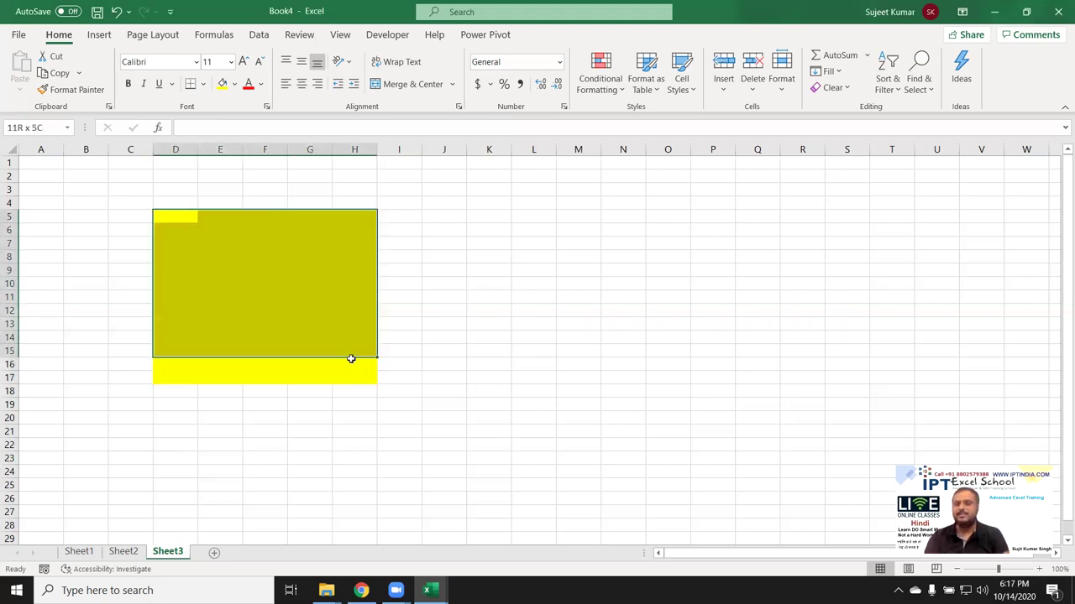
# Step: Protect Sheet3 from its tab menu with no password
pyautogui.click(345, 430)
pyautogui.rightClick(163, 556)
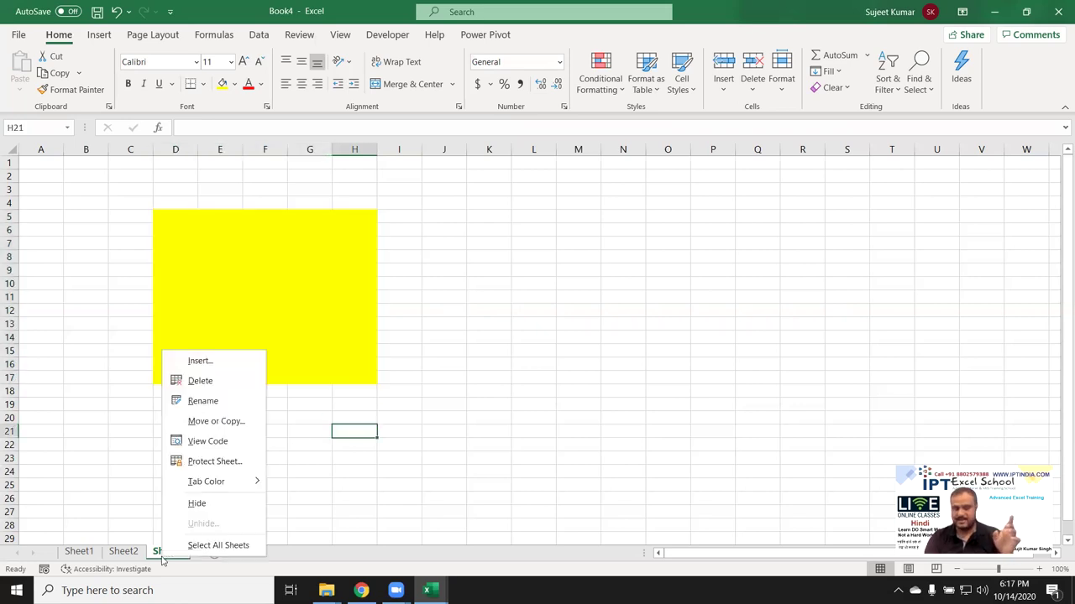
pyautogui.click(210, 461)
pyautogui.moveTo(194, 362); pyautogui.dragTo(593, 206)
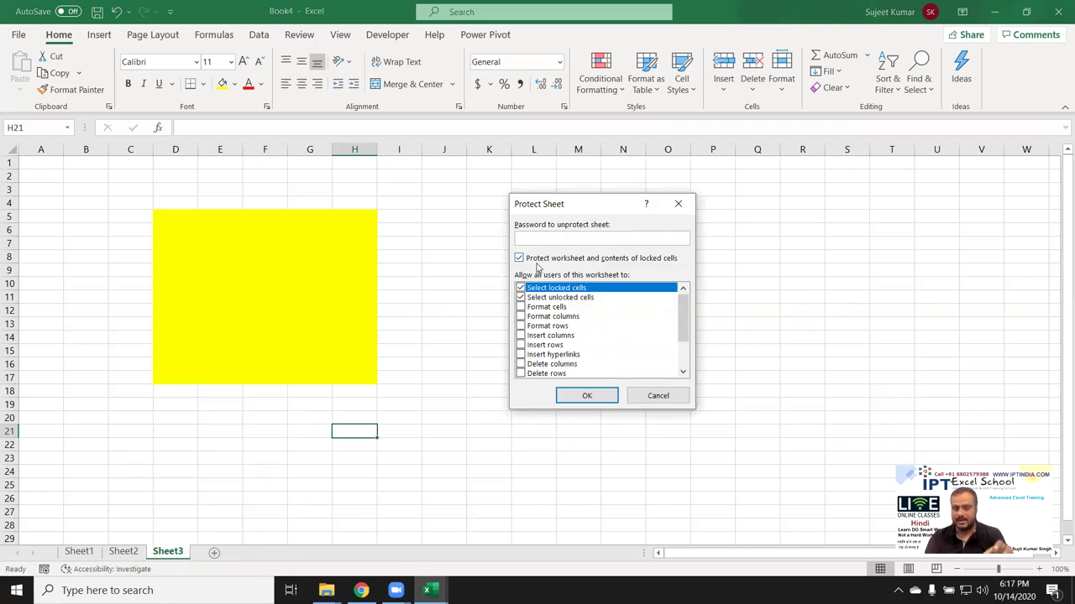
pyautogui.click(611, 394)
# Step: Confirm K14 refuses edits, then enter dfg and dg in cells F13, G14, E10 and E7
pyautogui.doubleClick(491, 340)
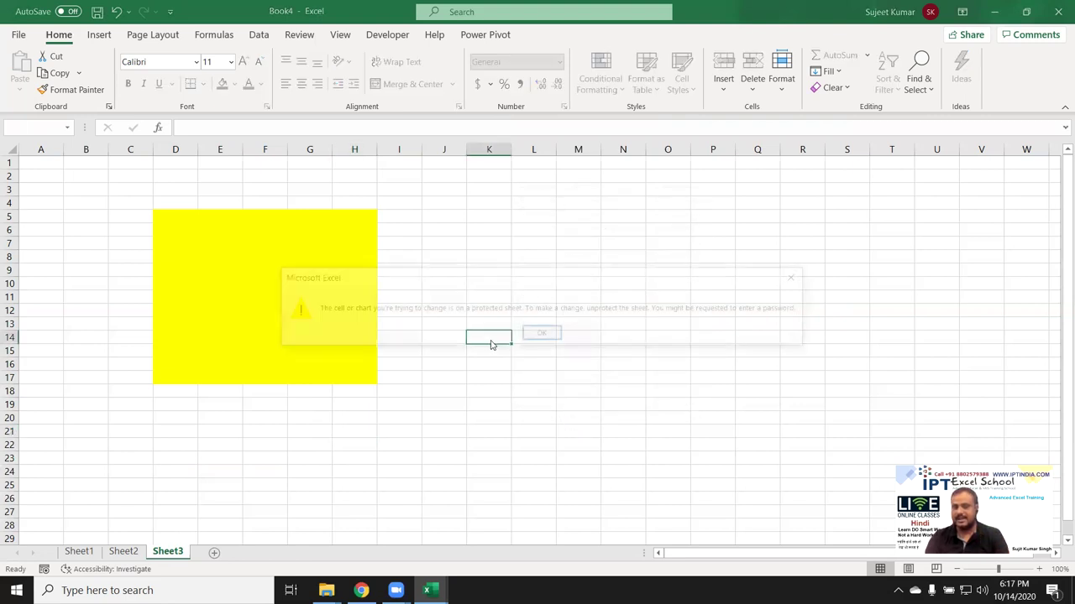
pyautogui.click(541, 334)
pyautogui.click(281, 326)
pyautogui.write('df')
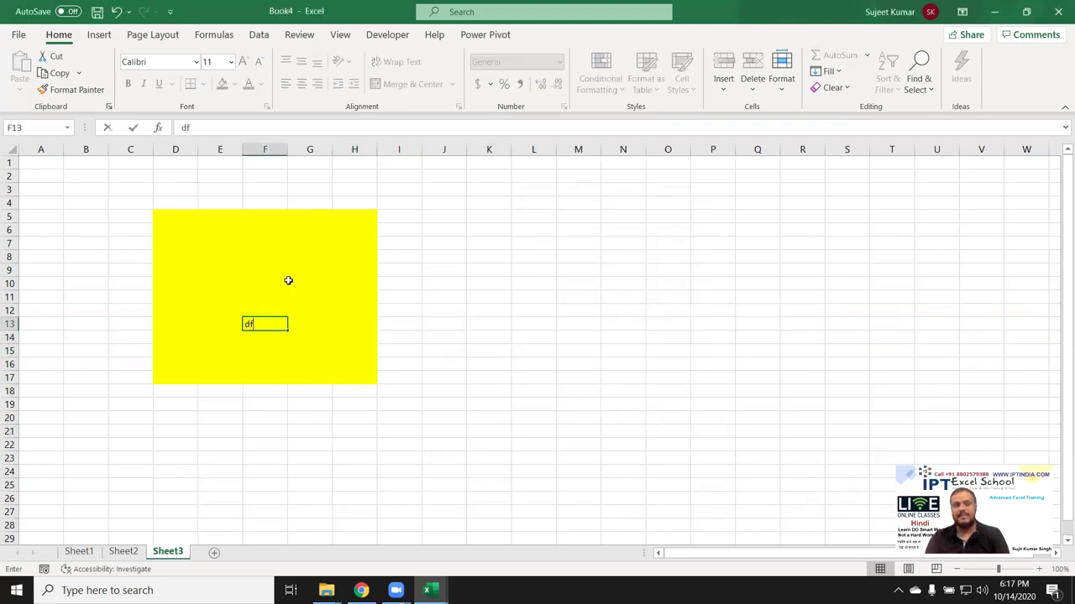
pyautogui.write('g')
pyautogui.click(290, 284)
pyautogui.write('dfg')
pyautogui.click(319, 336)
pyautogui.write('dg')
pyautogui.click(219, 286)
pyautogui.write('dfg')
pyautogui.click(217, 248)
pyautogui.write('dfg')
pyautogui.click(262, 294)
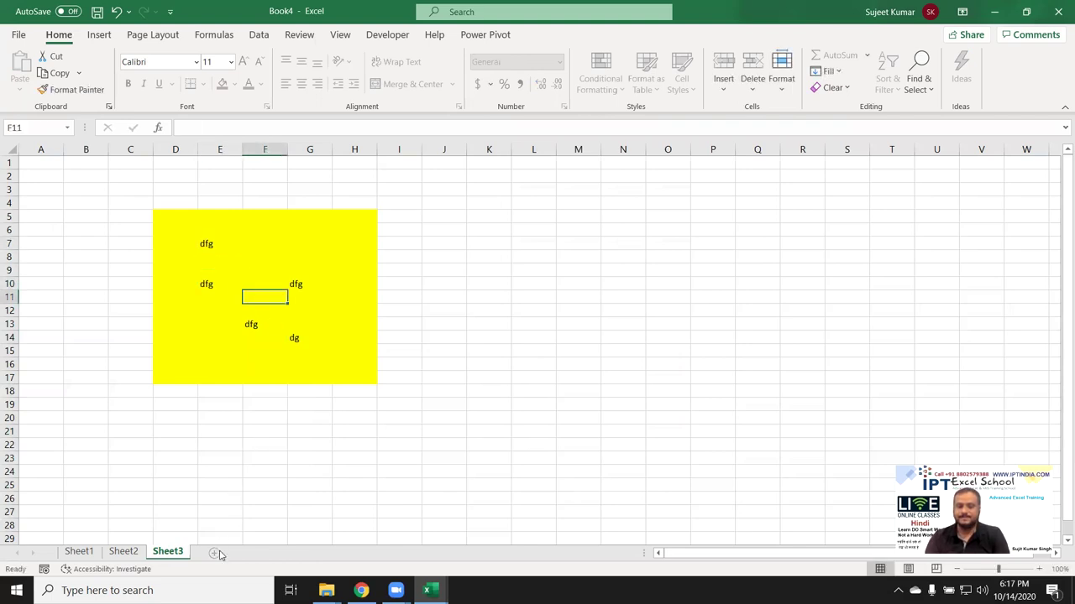
# Step: Insert Sheet4 and fill E6:I18 red from the Fill Color menu
pyautogui.click(217, 554)
pyautogui.moveTo(211, 231); pyautogui.dragTo(372, 367)
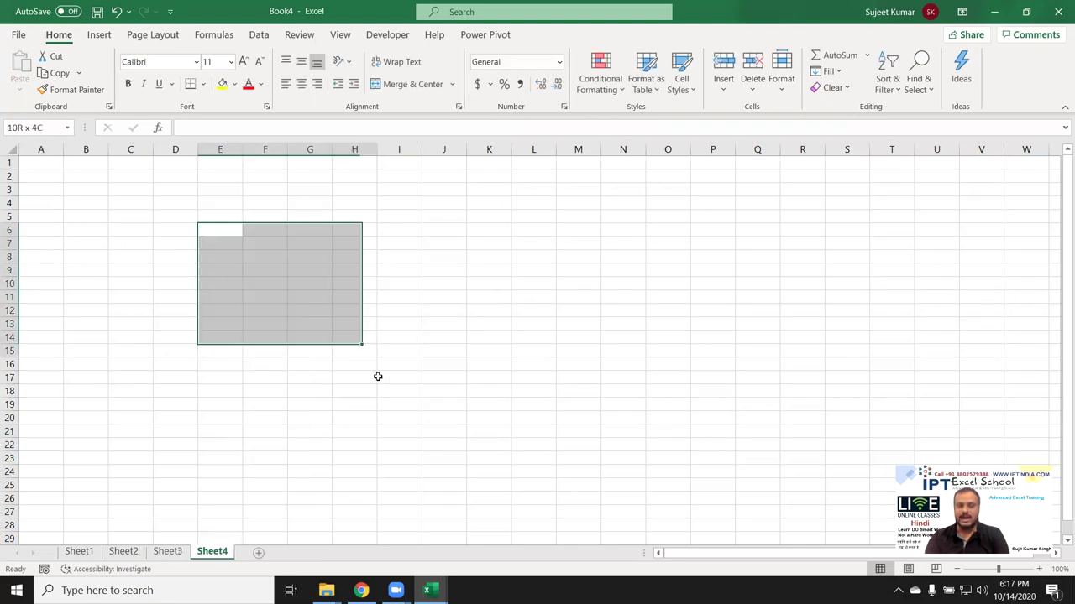
pyautogui.click(234, 84)
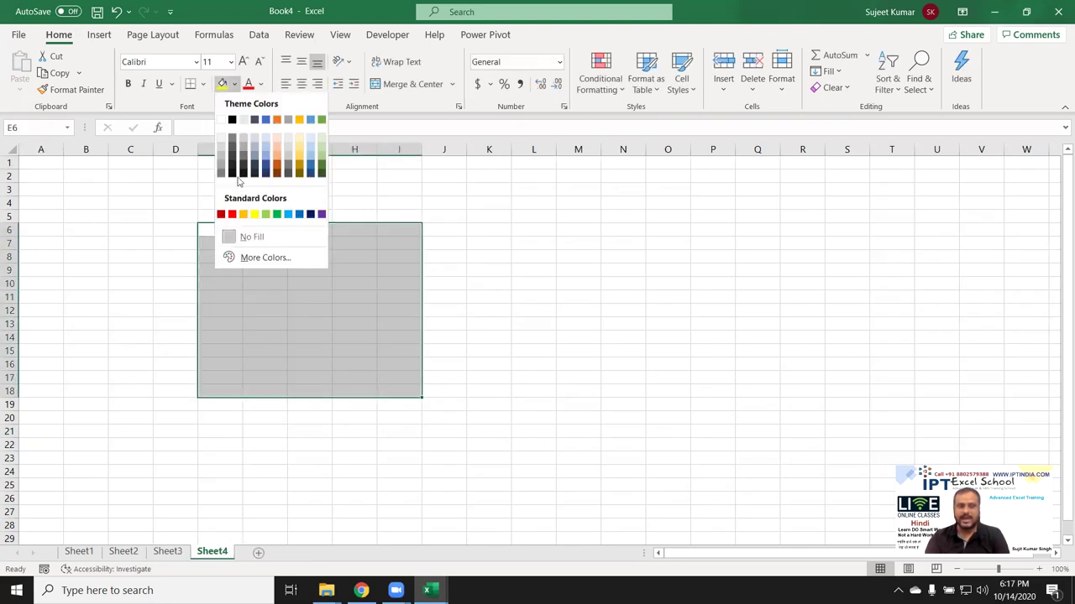
pyautogui.click(232, 215)
pyautogui.click(264, 283)
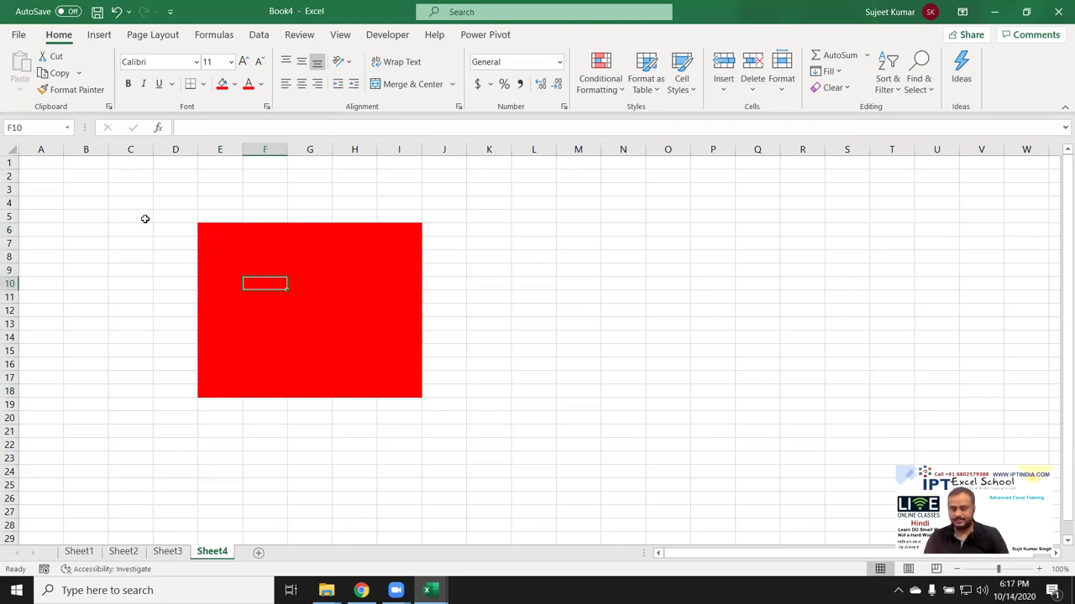
pyautogui.click(143, 218)
pyautogui.click(12, 154)
pyautogui.click(85, 201)
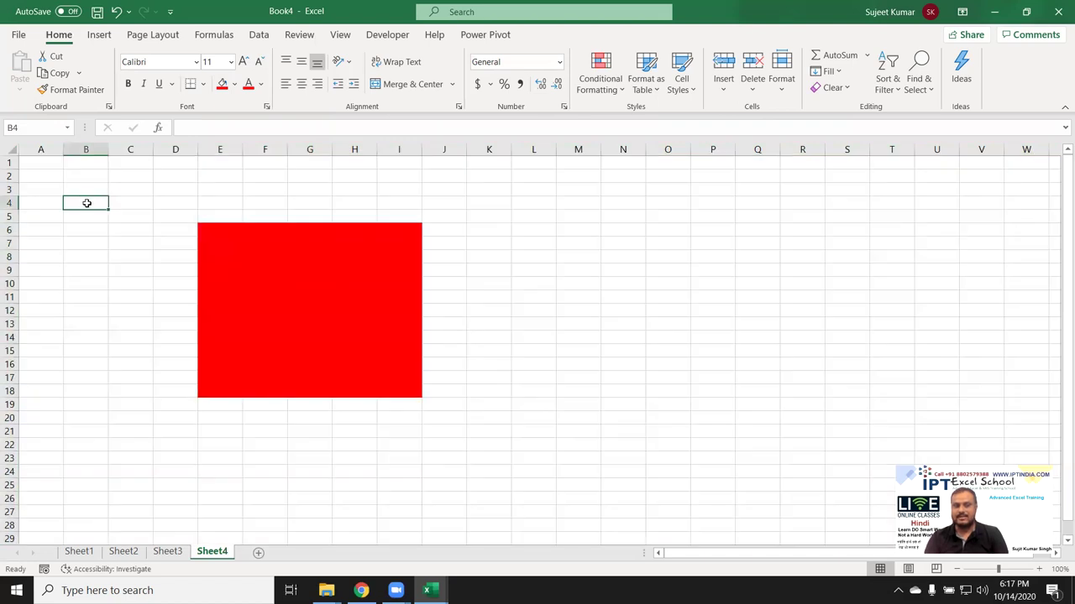
pyautogui.rightClick(87, 203)
pyautogui.press('Escape')
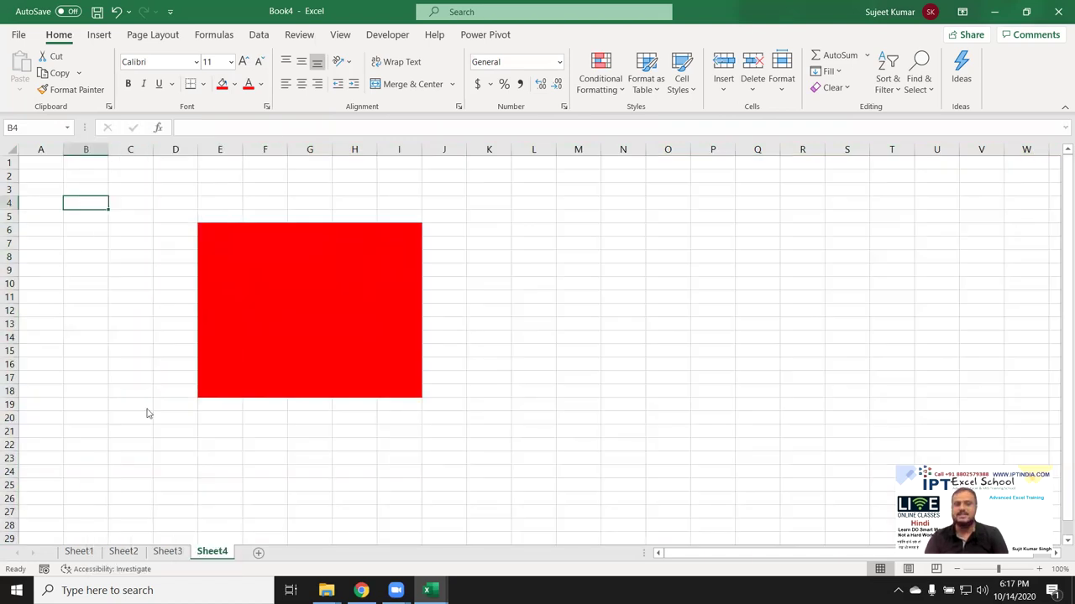
pyautogui.hotkey('ctrl', '1')
pyautogui.moveTo(117, 233); pyautogui.dragTo(604, 129)
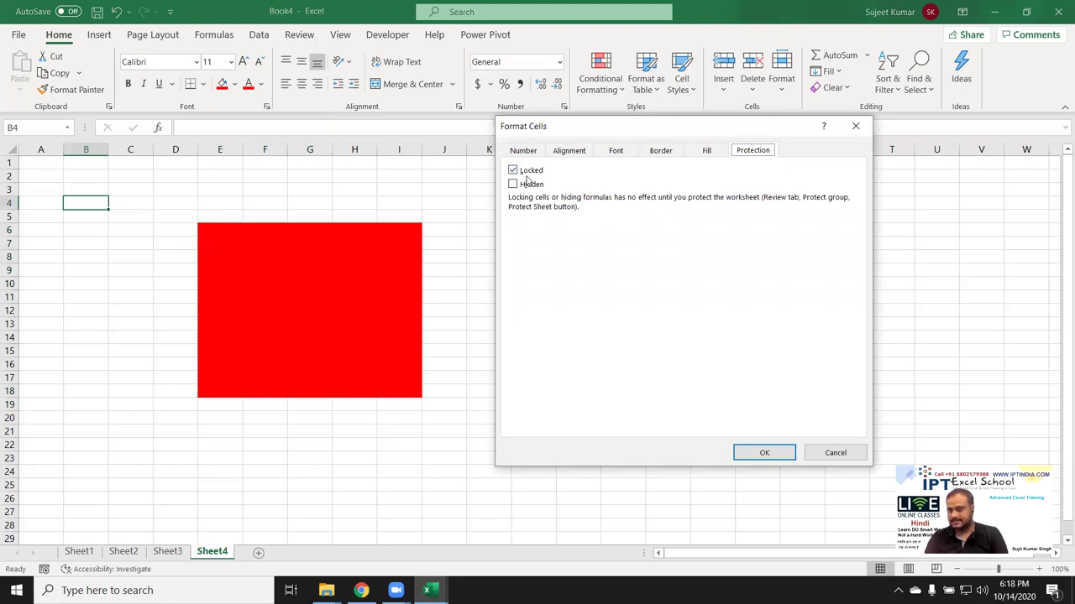
pyautogui.press('Escape')
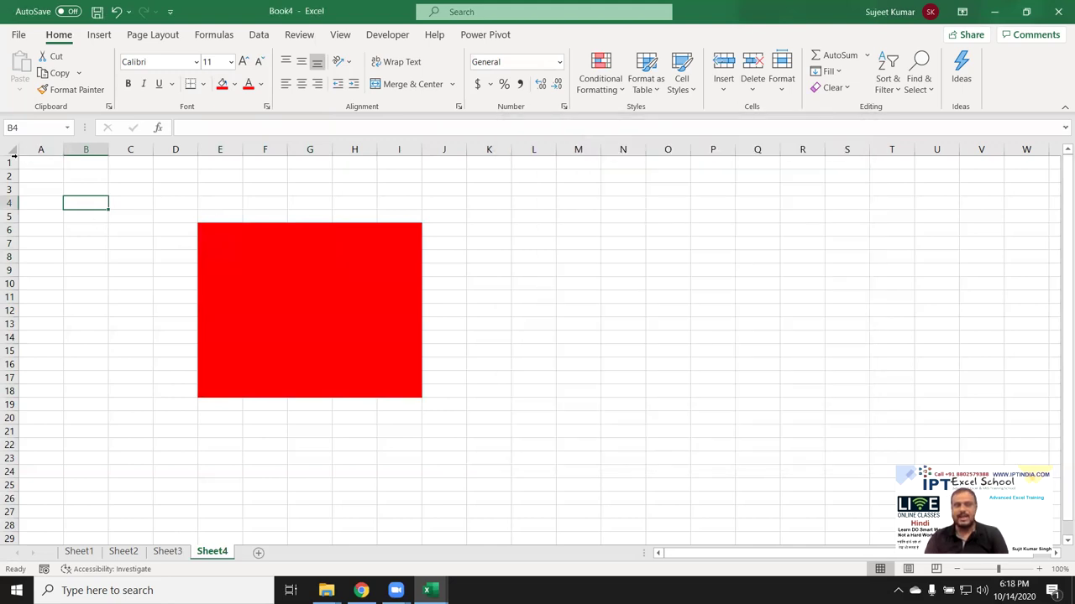
# Step: Select all of Sheet4 and untick Locked under Format Cells protection
pyautogui.click(12, 155)
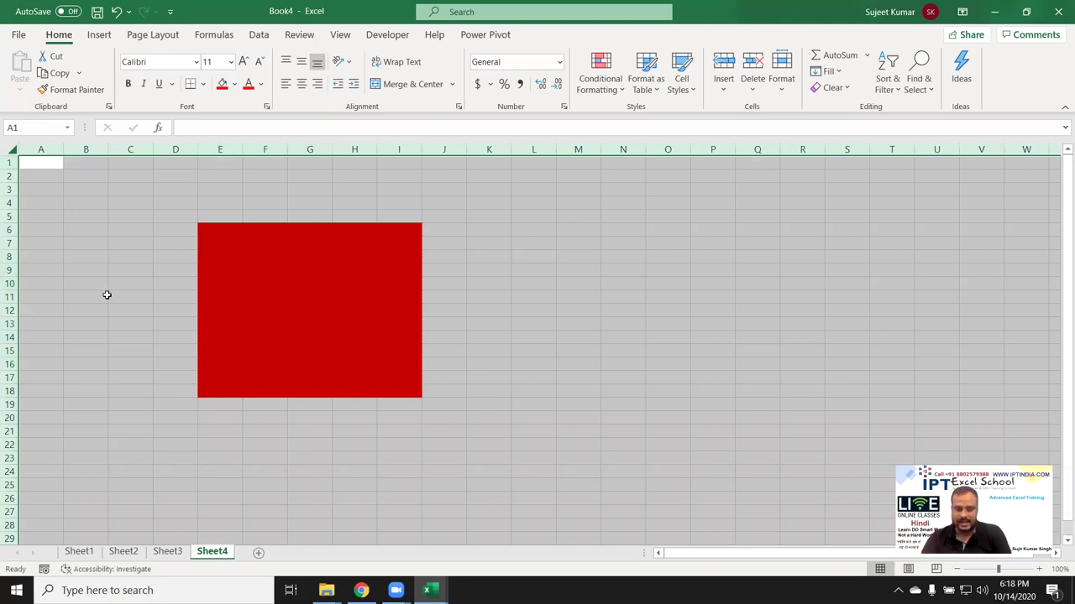
pyautogui.rightClick(447, 270)
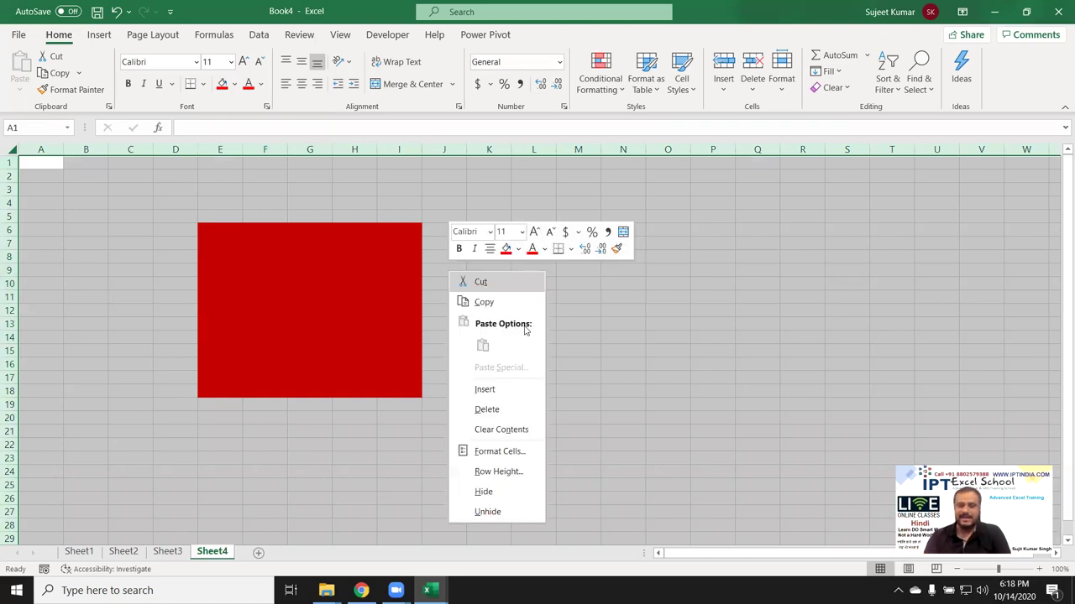
pyautogui.click(507, 453)
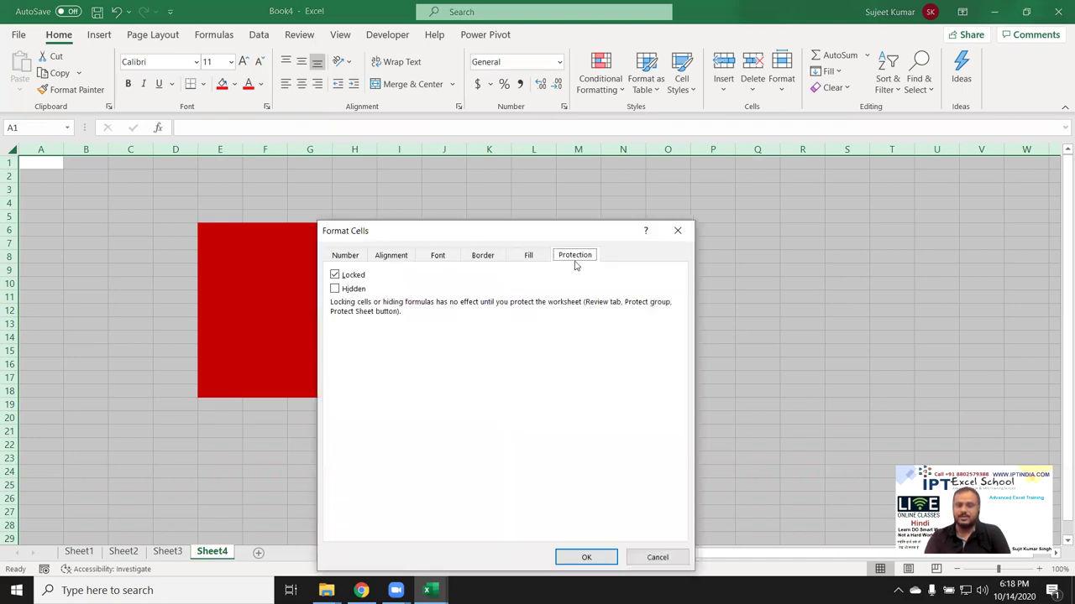
pyautogui.click(355, 275)
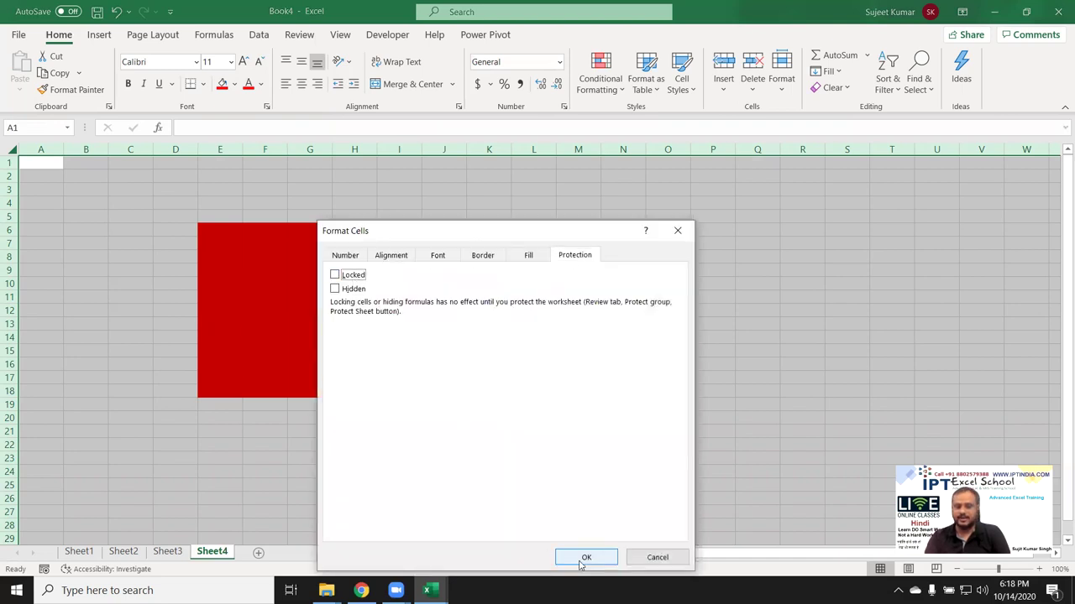
pyautogui.click(584, 558)
pyautogui.click(301, 308)
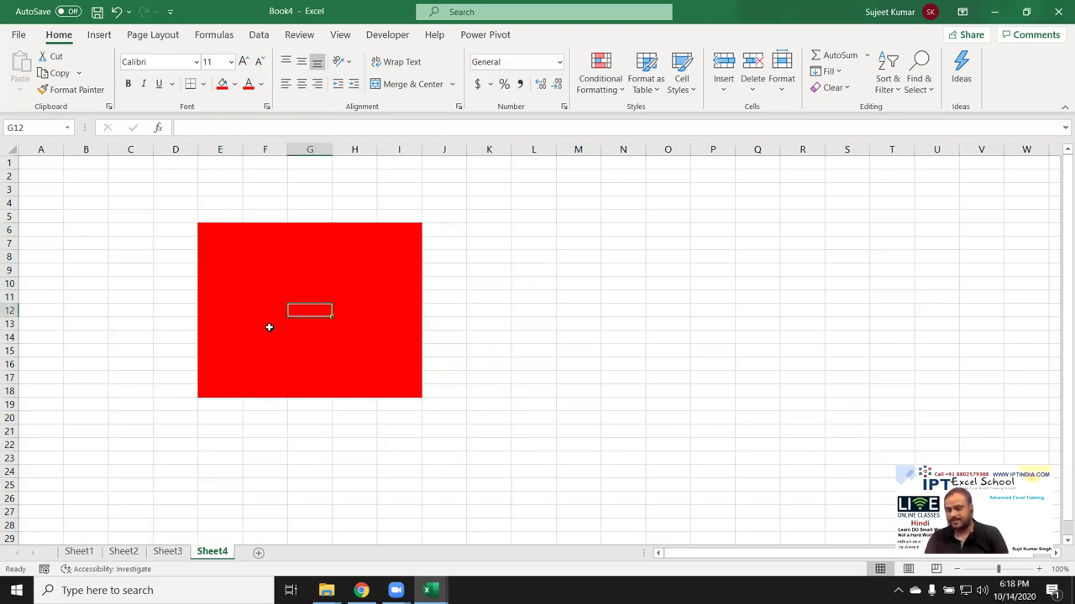
# Step: Set the red block E6:I18 back to Locked in Format Cells
pyautogui.moveTo(204, 227); pyautogui.dragTo(387, 391)
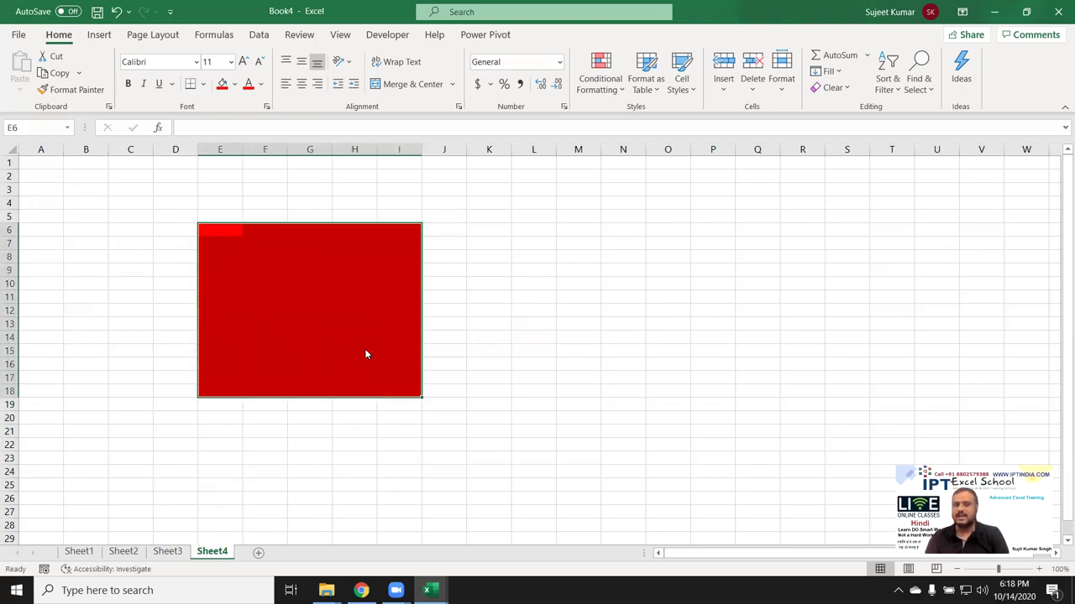
pyautogui.rightClick(365, 354)
pyautogui.click(394, 502)
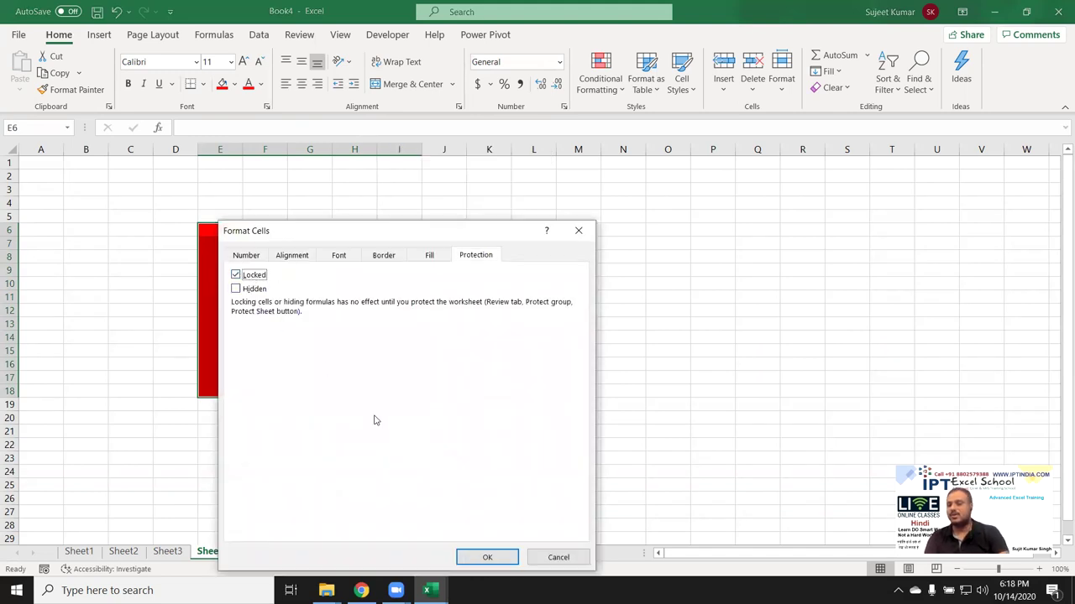
pyautogui.click(489, 558)
# Step: Enter test text zc and zxc in G24, F24 and D23 below the red block
pyautogui.moveTo(298, 482); pyautogui.dragTo(298, 471)
pyautogui.write('zc')
pyautogui.click(246, 475)
pyautogui.write('zxc')
pyautogui.click(180, 455)
pyautogui.write('zxc')
pyautogui.moveTo(143, 432); pyautogui.dragTo(221, 462)
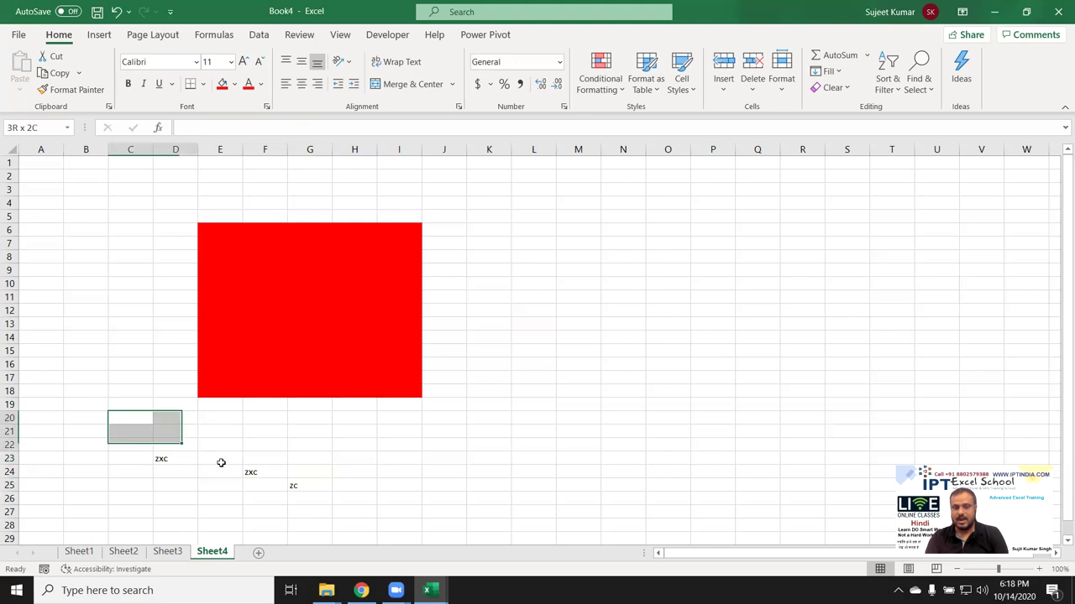
pyautogui.click(259, 347)
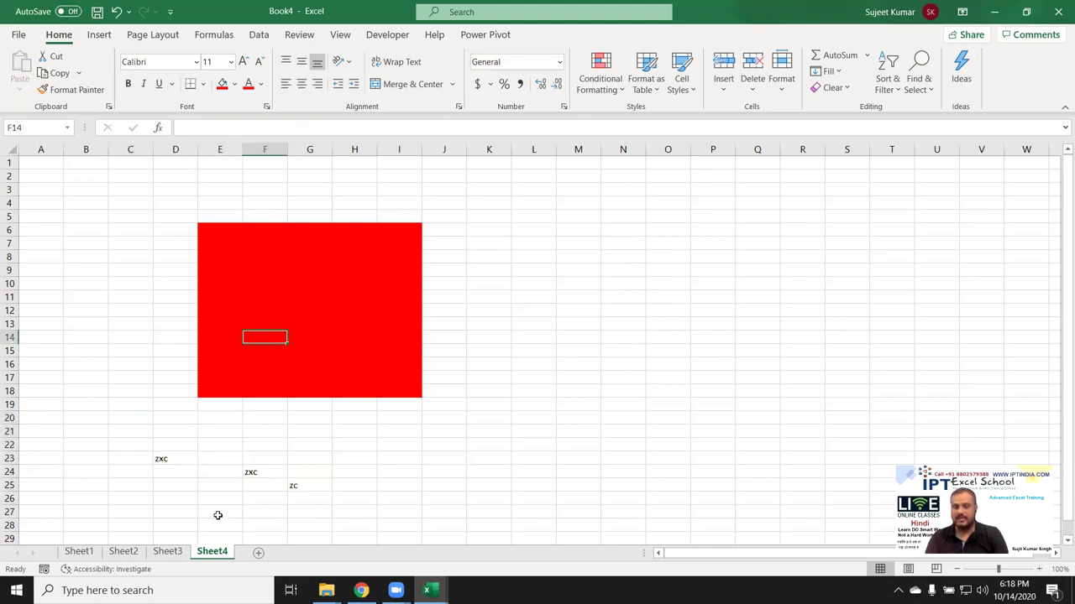
# Step: Protect Sheet4 from its tab menu without a password
pyautogui.rightClick(219, 556)
pyautogui.click(260, 460)
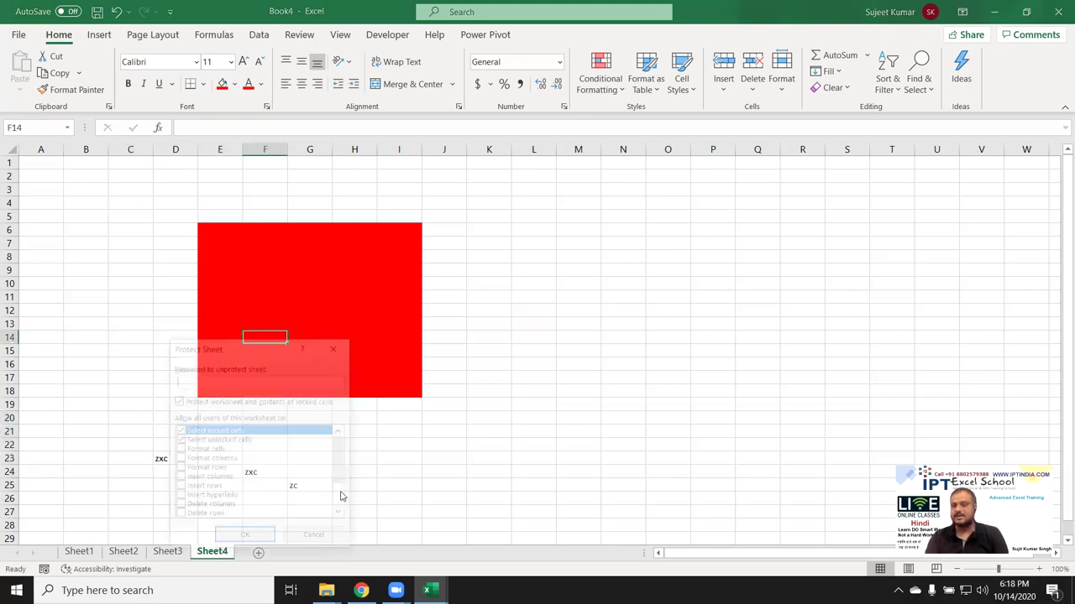
pyautogui.click(252, 539)
# Step: Enter xzc in unlocked cell I21 and confirm red cell I15 refuses edits
pyautogui.click(283, 470)
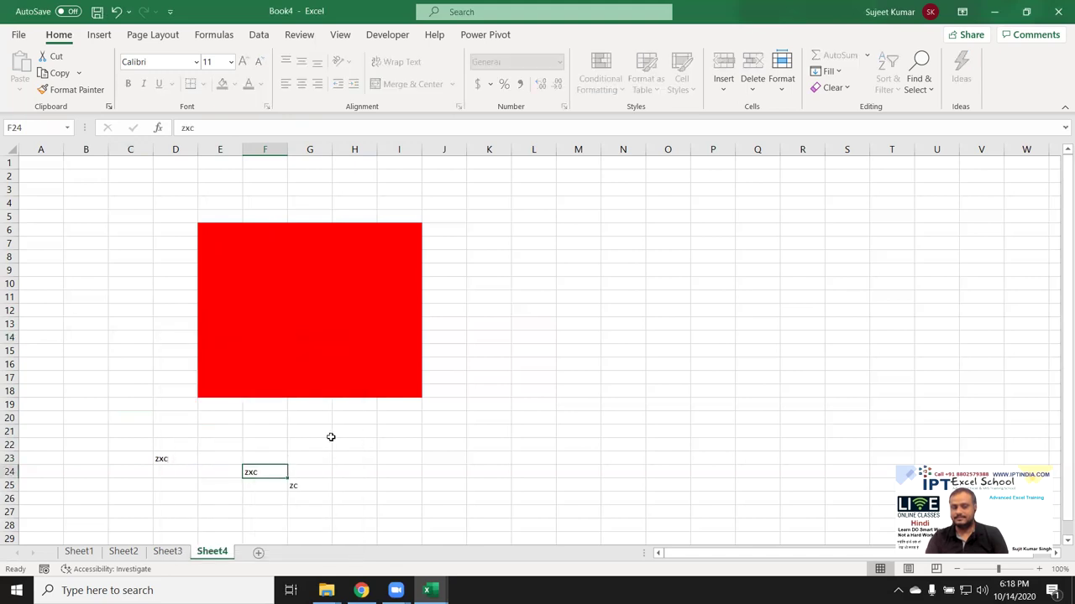
pyautogui.click(396, 429)
pyautogui.write('xzc')
pyautogui.press('Return')
pyautogui.doubleClick(390, 352)
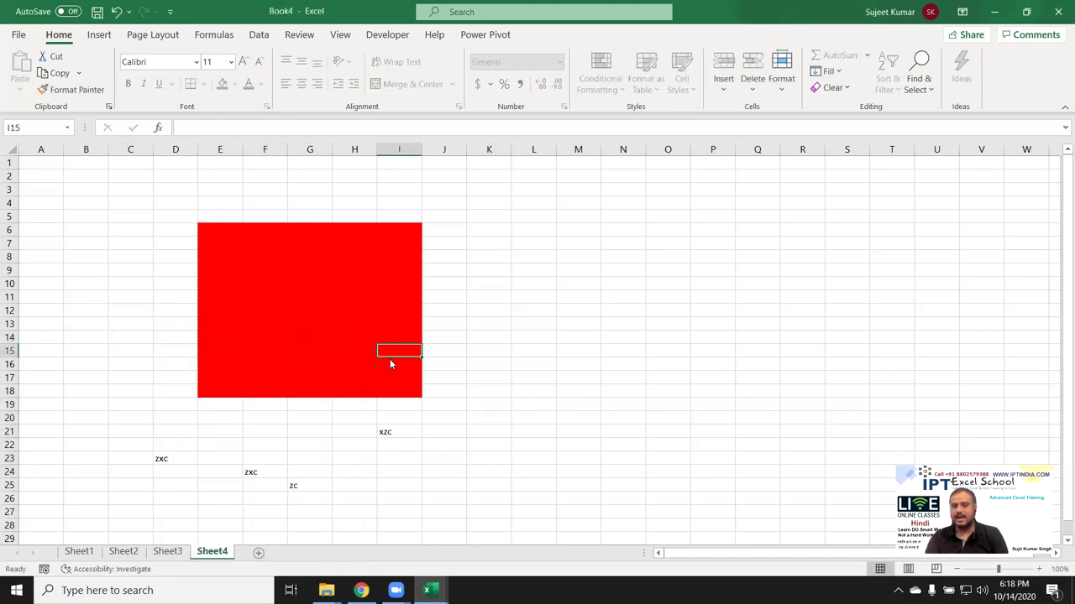
pyautogui.press('Return')
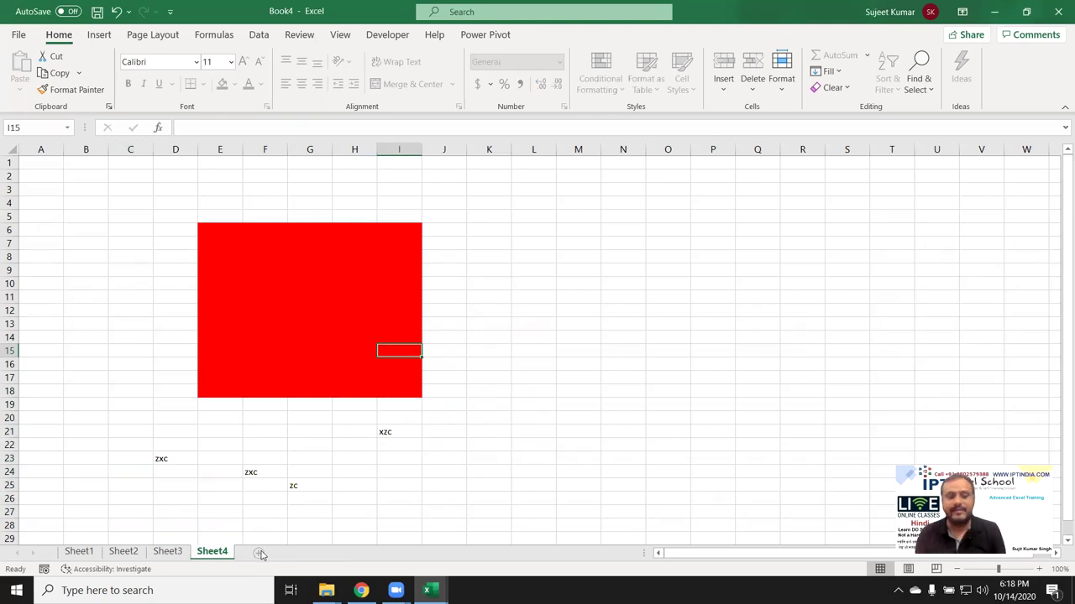
pyautogui.click(259, 554)
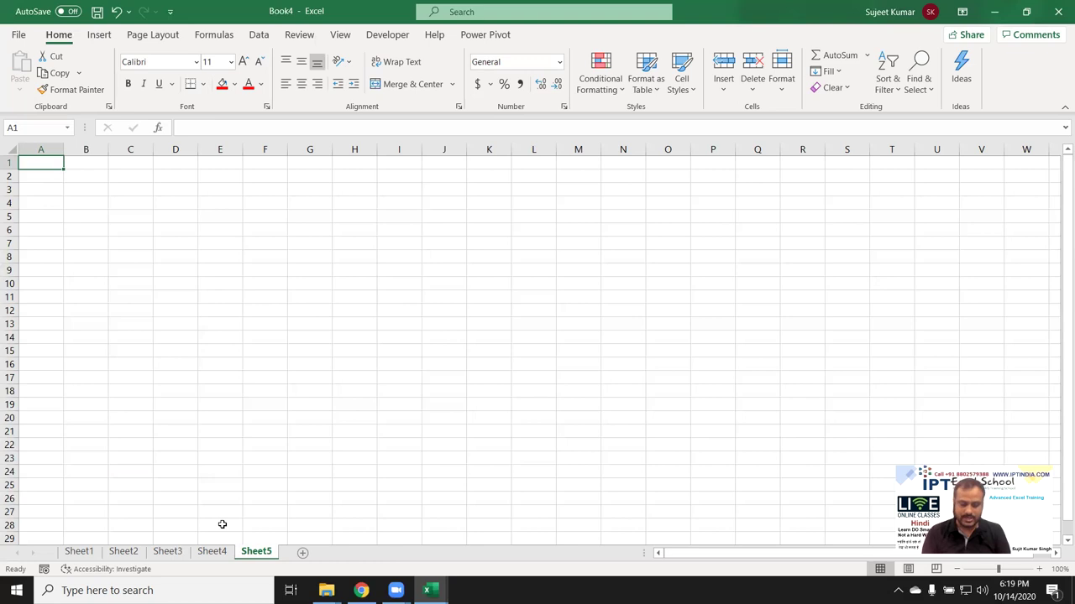
# Step: Enter headers Name, Qty, MRP, Amt and GST in A1:E1
pyautogui.write('Name')
pyautogui.press('Tab')
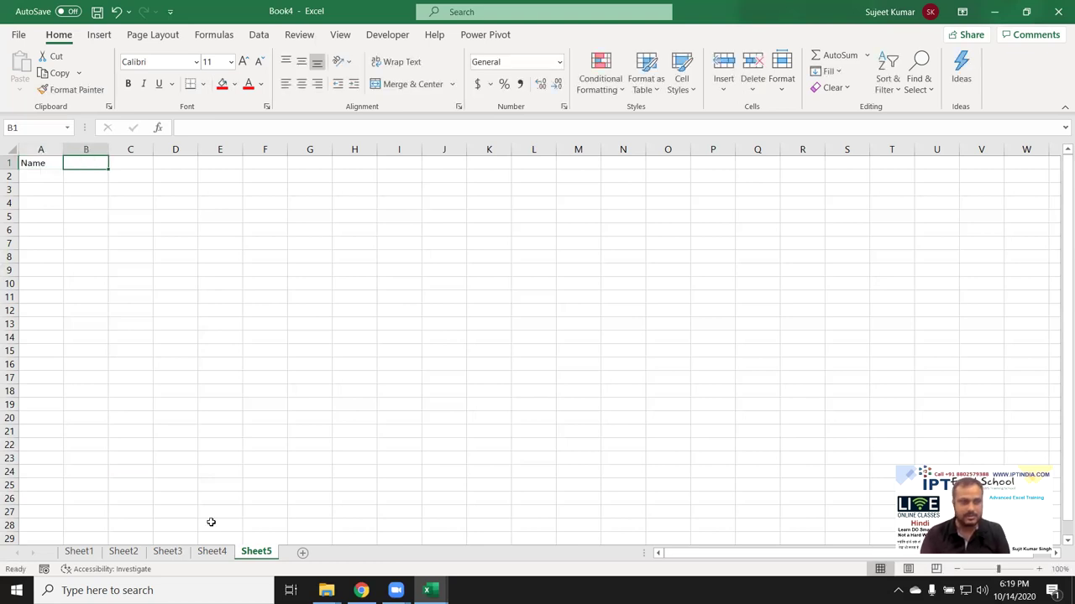
pyautogui.keyDown('ctrl'); pyautogui.scroll(2, 211, 523); pyautogui.keyUp('ctrl')
pyautogui.keyDown('ctrl'); pyautogui.scroll(5, 212, 522); pyautogui.keyUp('ctrl')
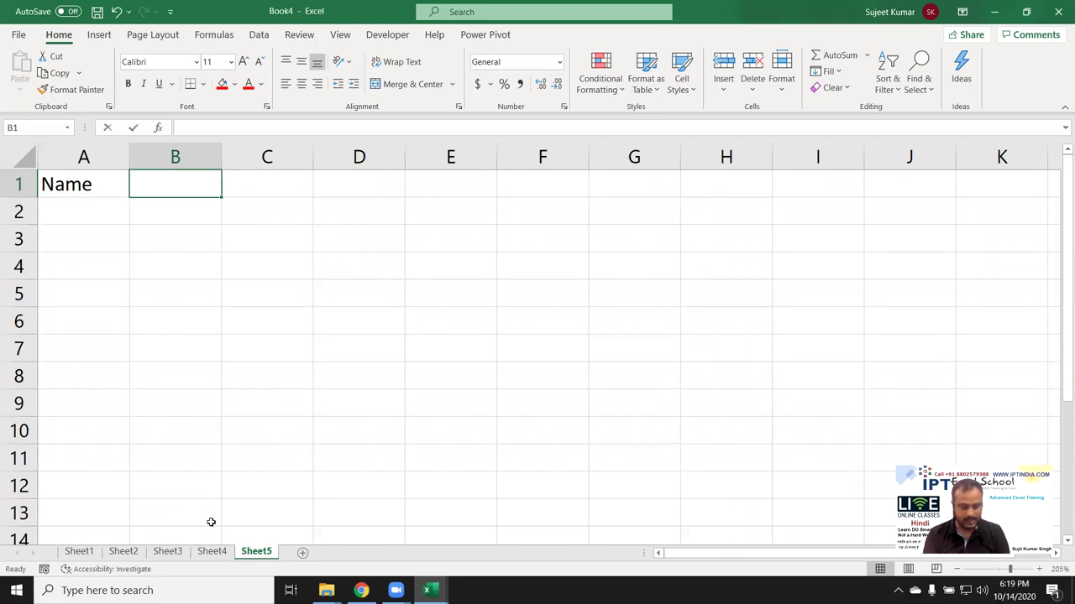
pyautogui.write('Qty')
pyautogui.press('Tab')
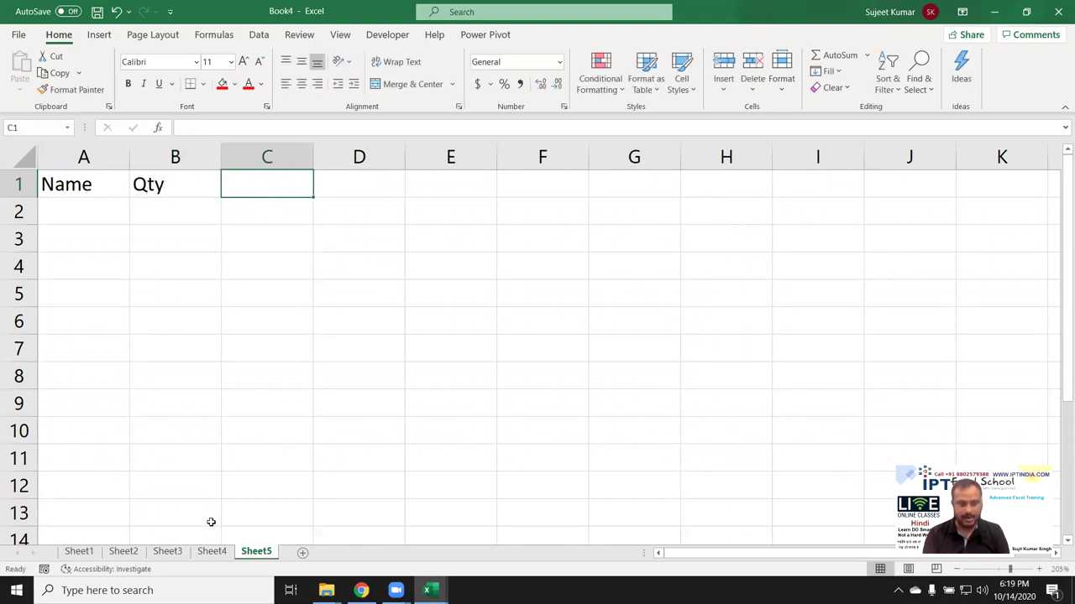
pyautogui.write('MRP')
pyautogui.press('Tab')
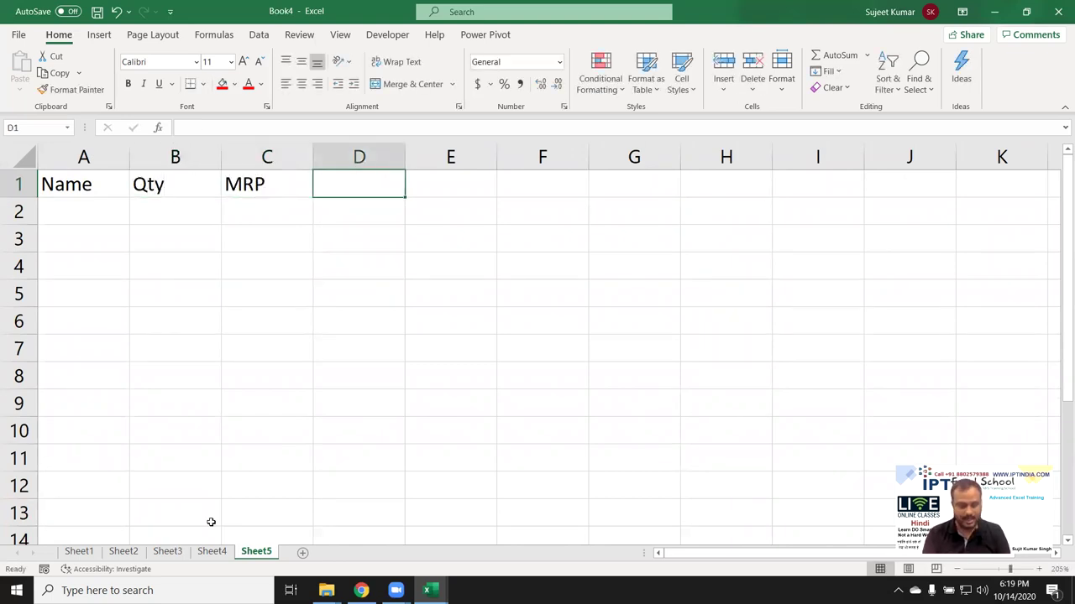
pyautogui.write('Amt')
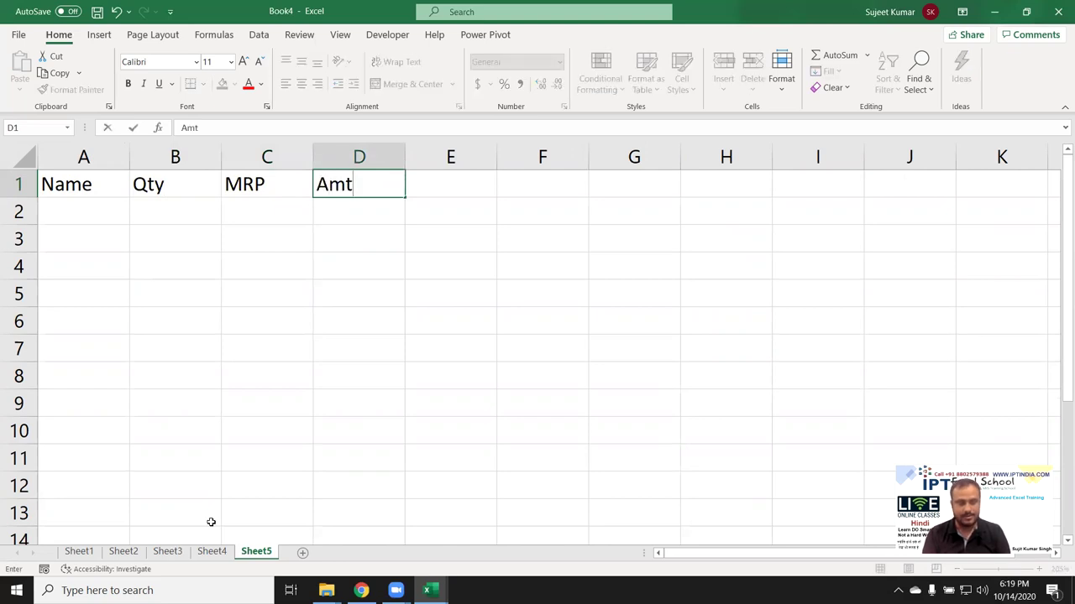
pyautogui.press('Tab')
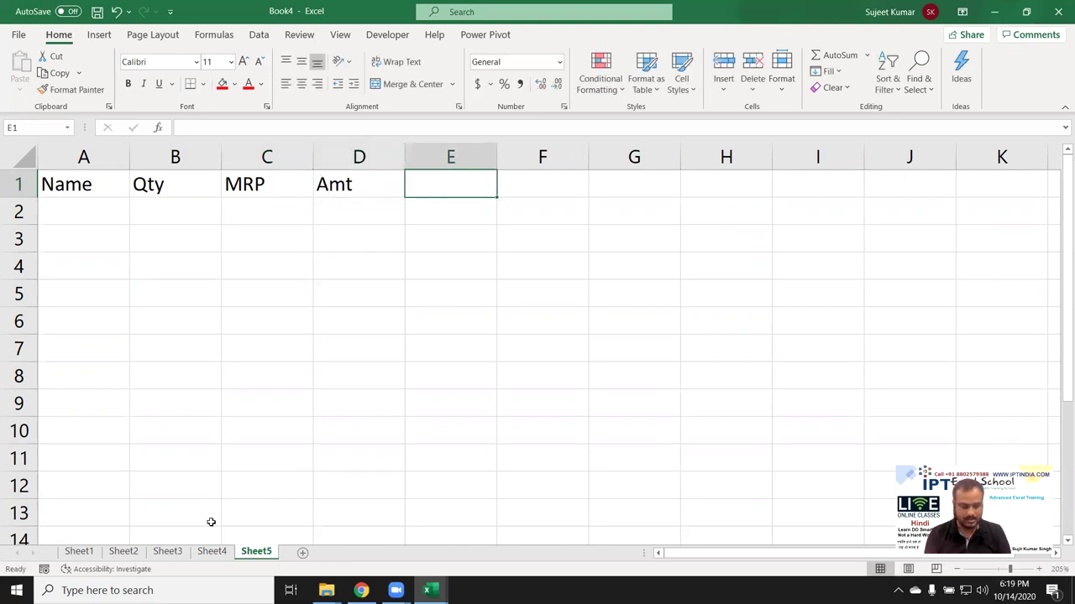
pyautogui.write('GST')
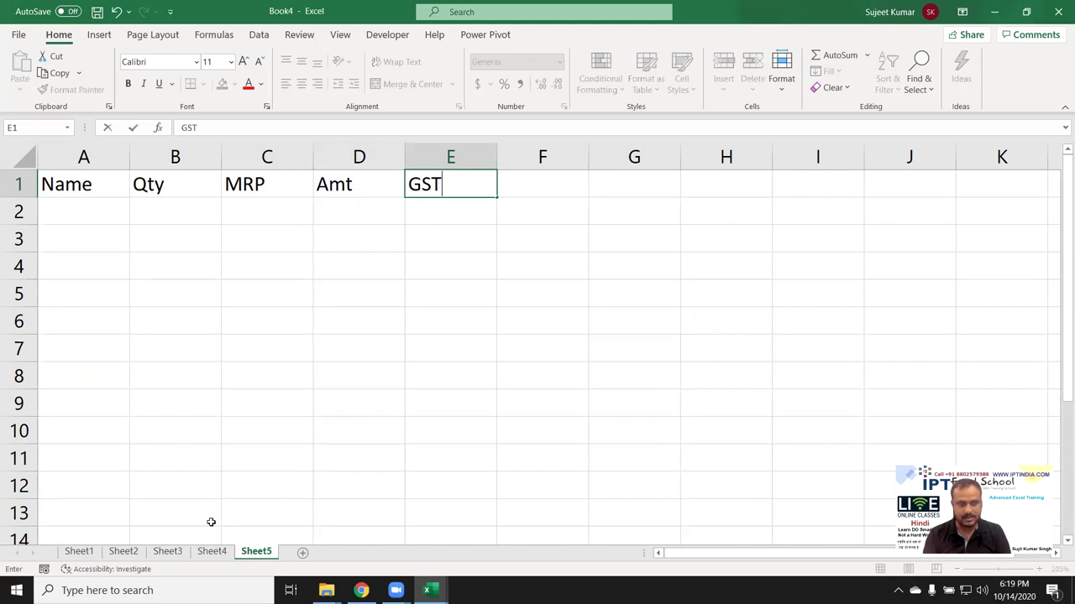
pyautogui.press('Tab')
# Step: Enter headers Com, Total, Date, Time and Zone in F1:J1
pyautogui.write('Ta')
pyautogui.press('BackSpace')
pyautogui.press('BackSpace')
pyautogui.write('Com')
pyautogui.press('Tab')
pyautogui.write('T')
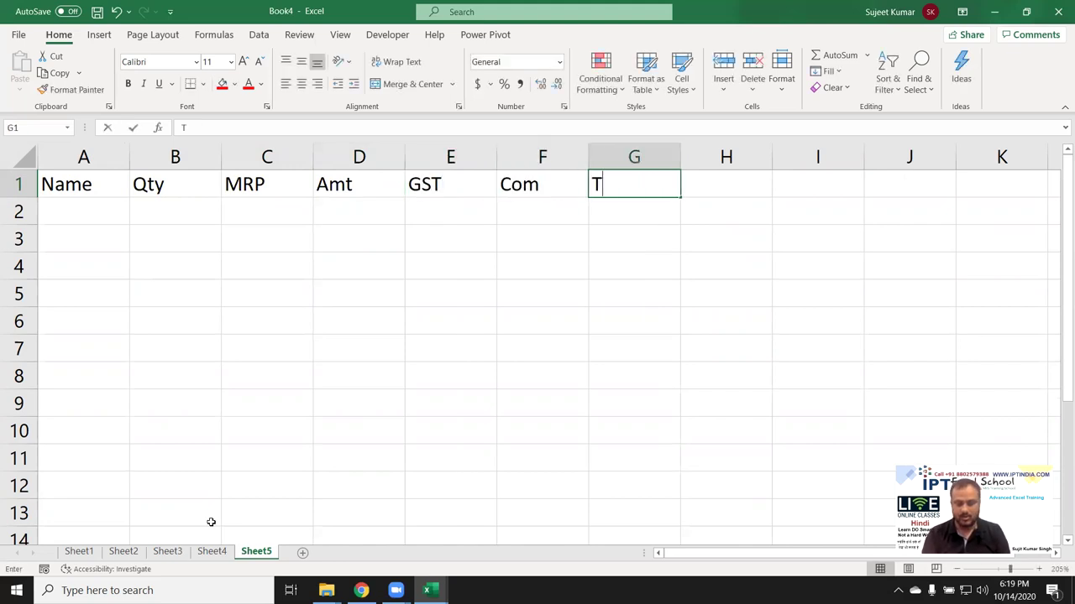
pyautogui.write('otal')
pyautogui.hotkey('ctrl', 'Return')
pyautogui.press('Tab')
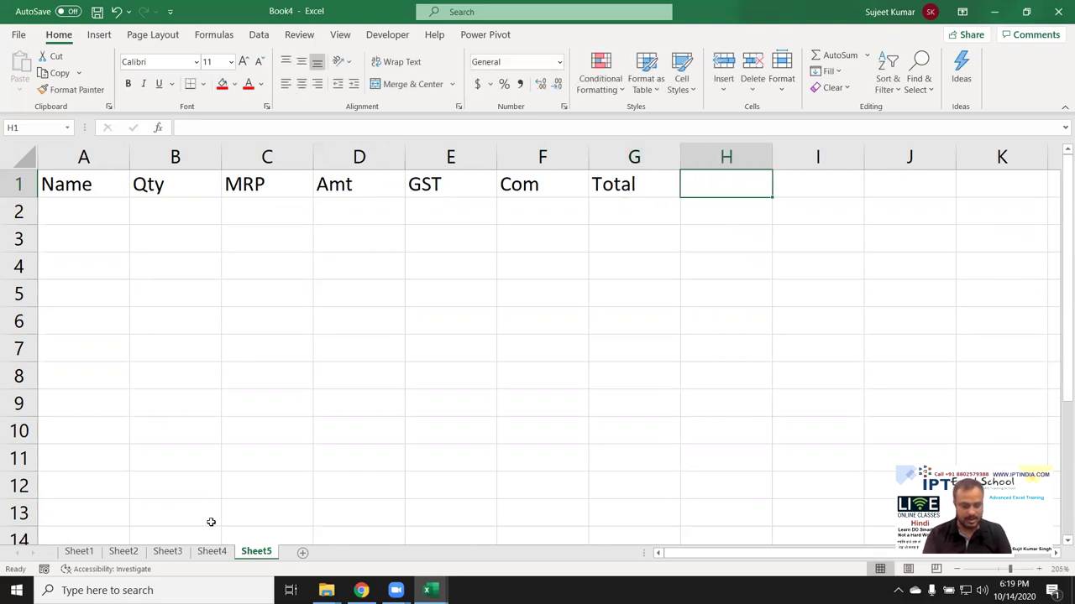
pyautogui.write('Date')
pyautogui.press('Tab')
pyautogui.write('Time')
pyautogui.press('Tab')
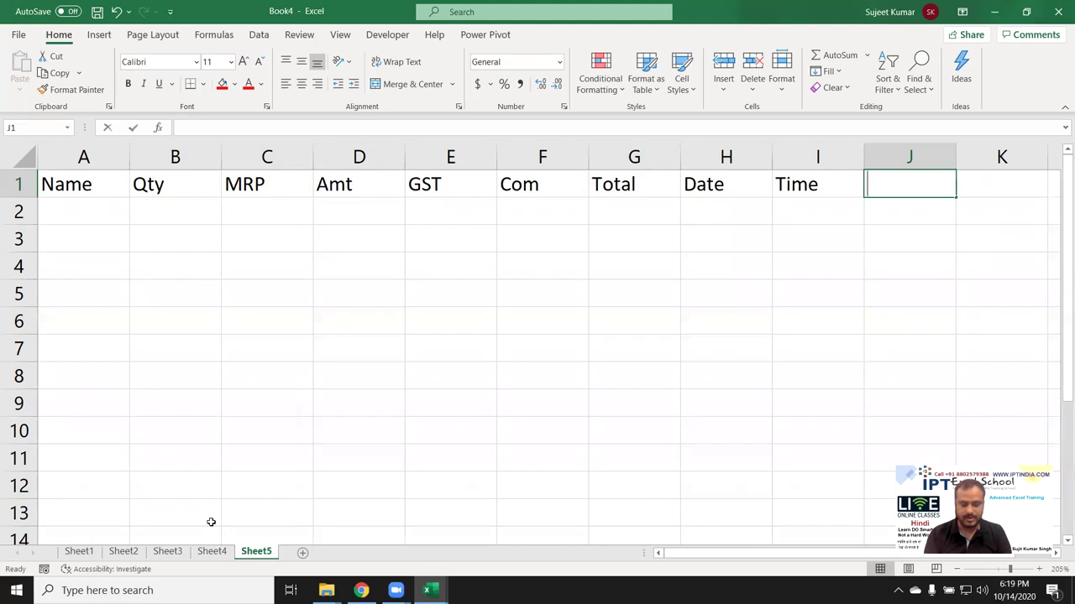
pyautogui.write('Zone')
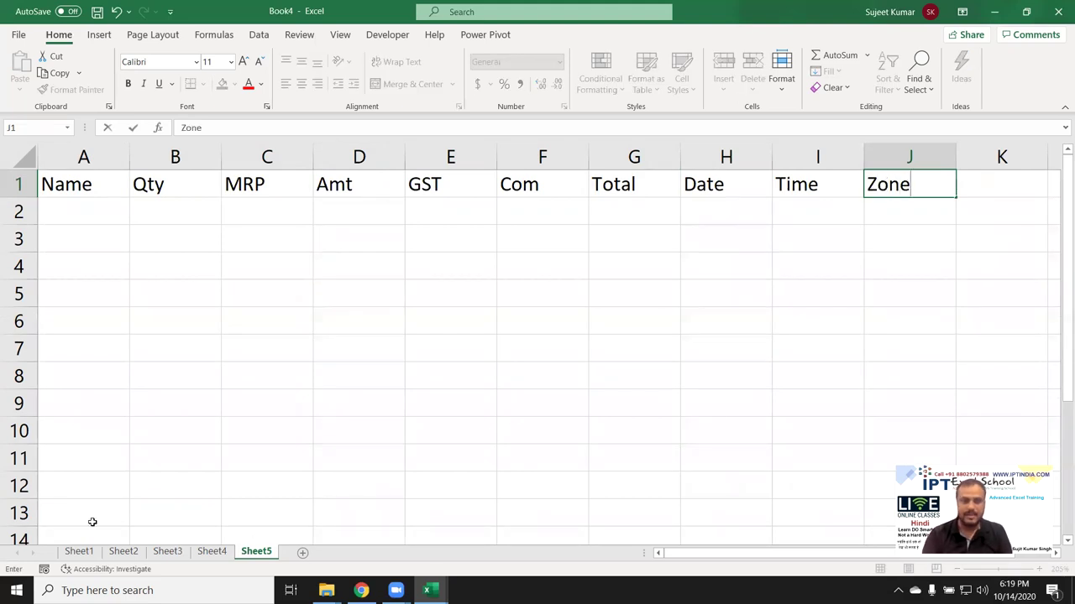
pyautogui.click(237, 212)
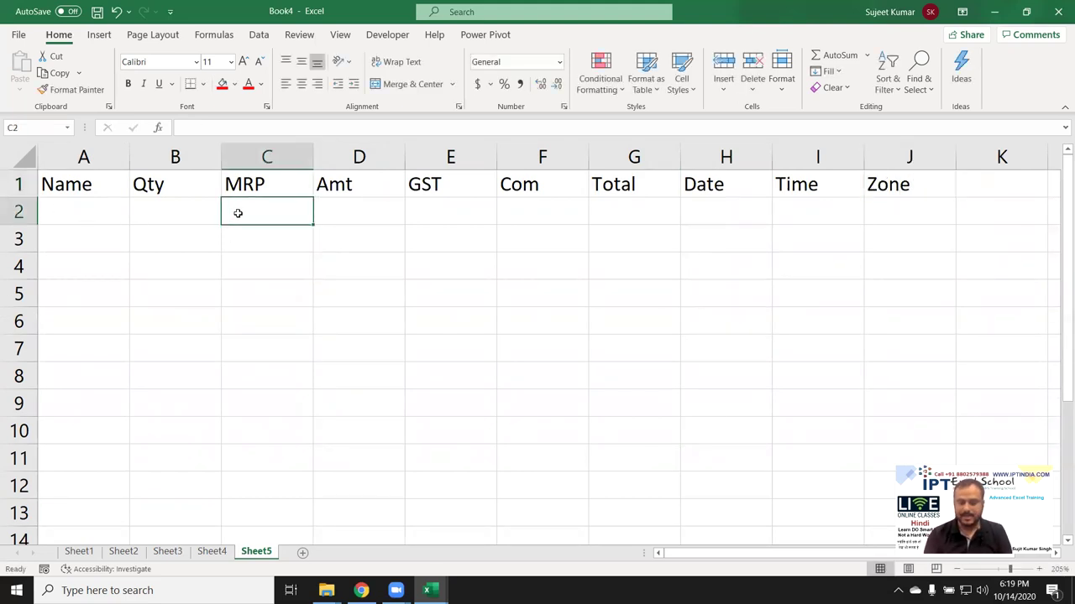
# Step: Add Amt formula =B2*C2 in D2 and GST formula =D2*18% in E2
pyautogui.press('Tab')
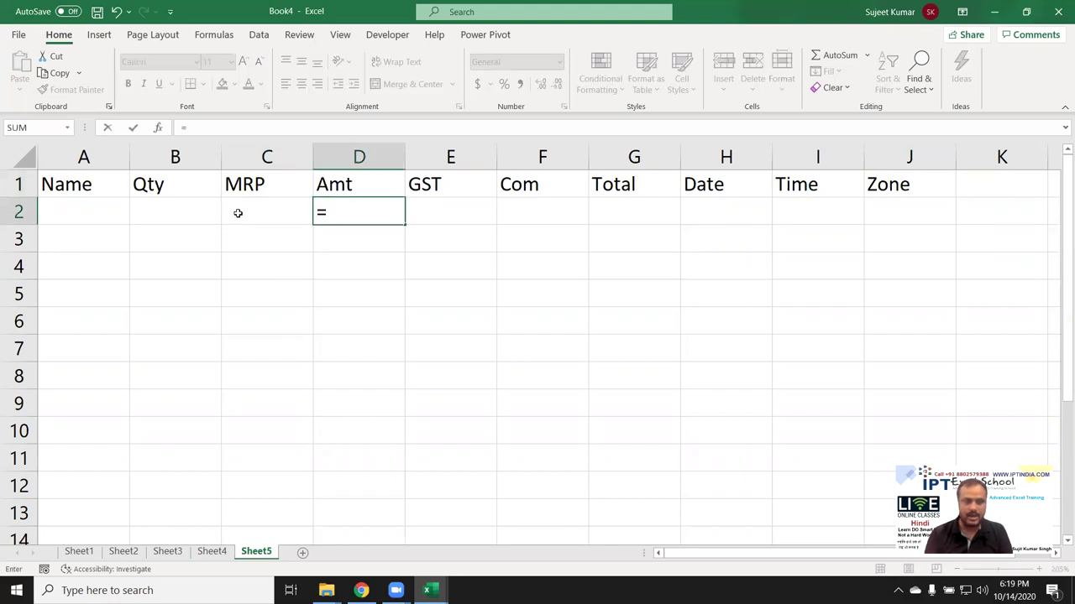
pyautogui.press('Left')
pyautogui.press('Left')
pyautogui.write('*')
pyautogui.press('Left')
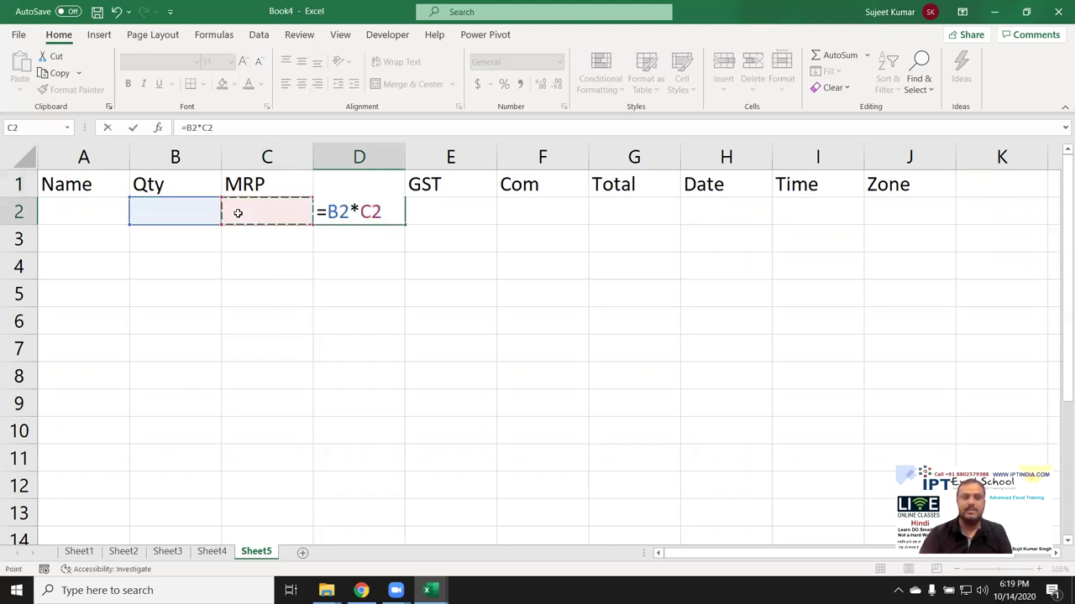
pyautogui.hotkey('ctrl', 'Return')
pyautogui.press('Right')
pyautogui.write('=')
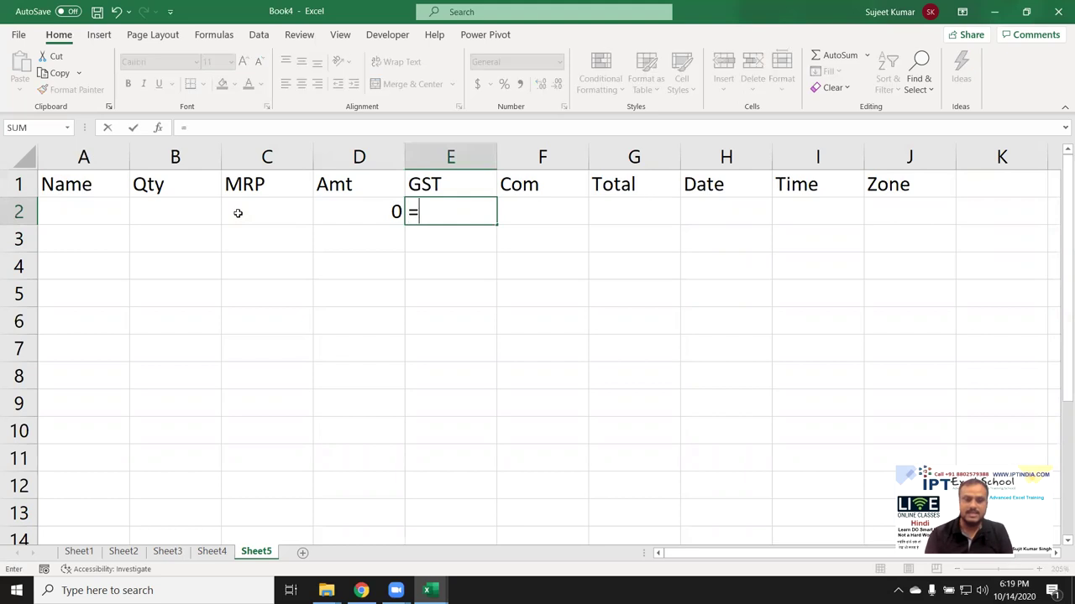
pyautogui.press('Left')
pyautogui.write('*18')
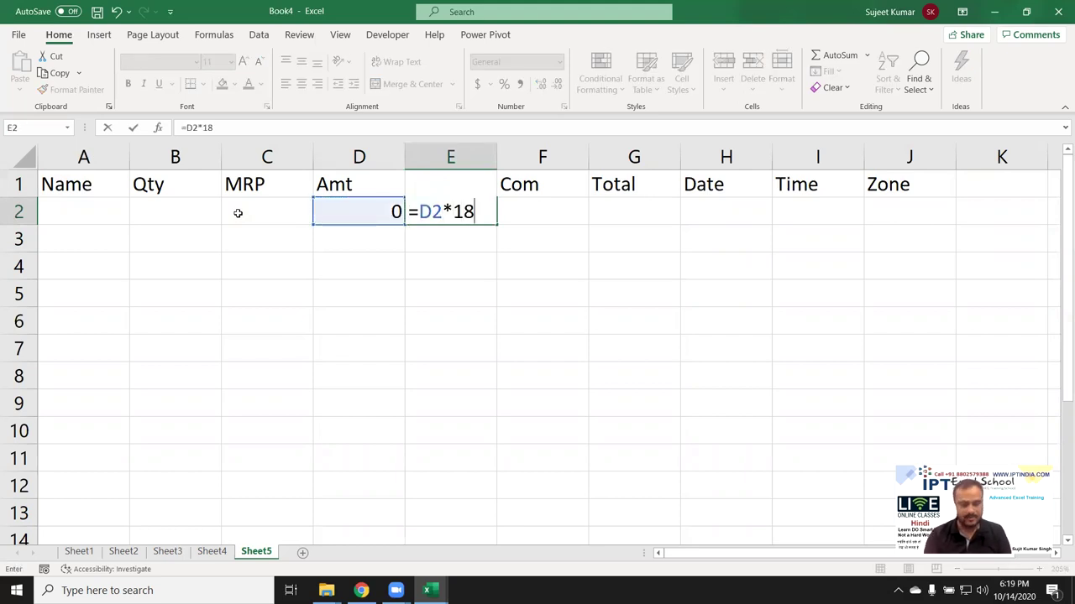
pyautogui.write('%')
pyautogui.press('Return')
# Step: Add the commission formula =D2*2% in F2
pyautogui.press('Up')
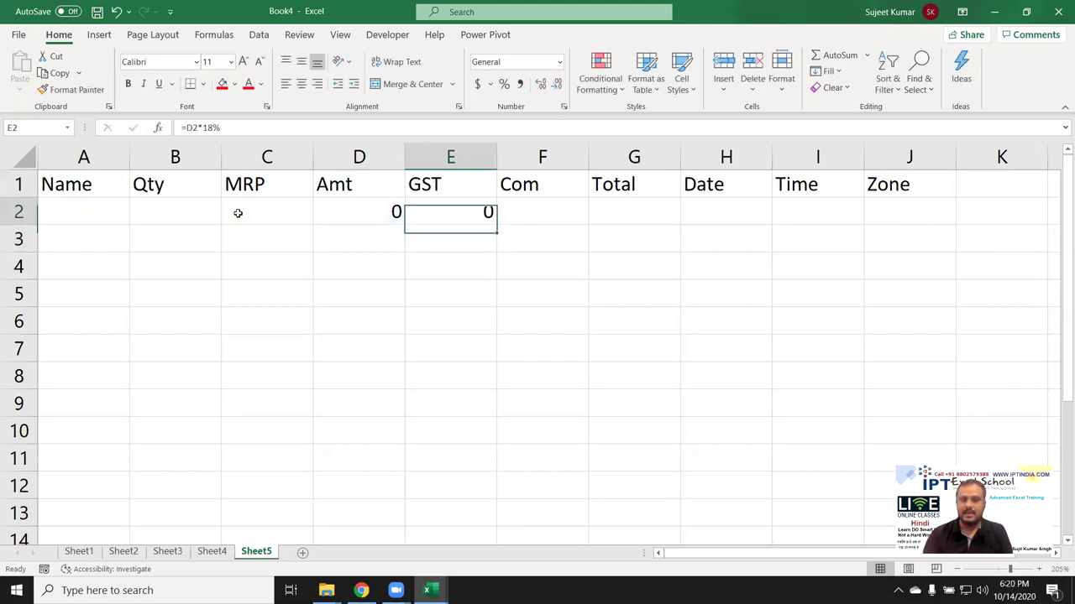
pyautogui.press('Right')
pyautogui.write('=')
pyautogui.press('Left')
pyautogui.press('Left')
pyautogui.write('*2%')
pyautogui.press('Return')
pyautogui.press('Up')
# Step: AutoSum Amt, GST and Com in G2, then copy D2:G2 down to D3:G12
pyautogui.press('Right')
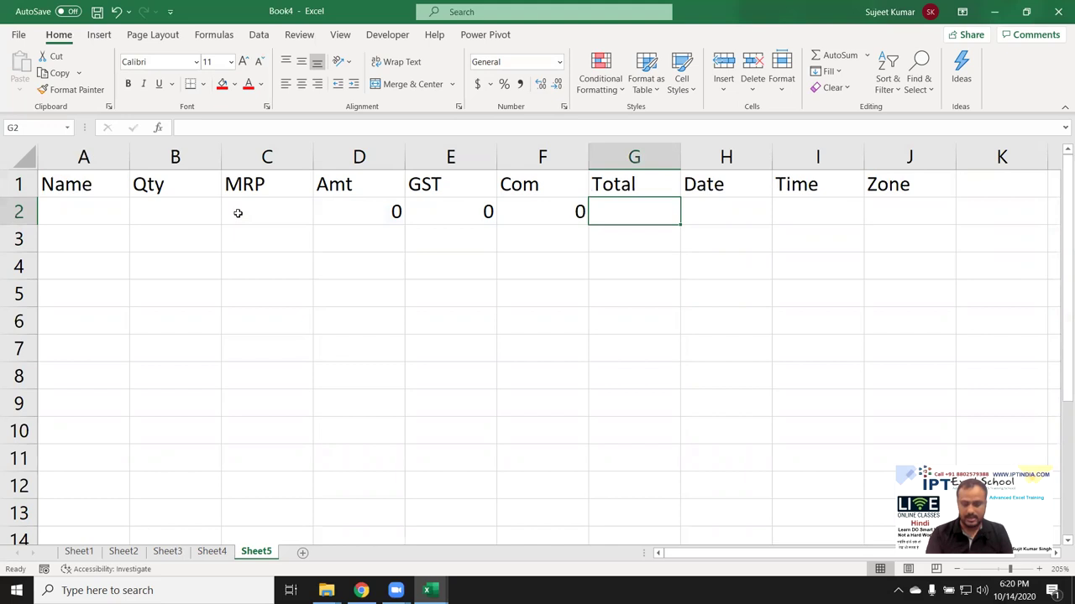
pyautogui.hotkey('alt', '=')
pyautogui.press('Return')
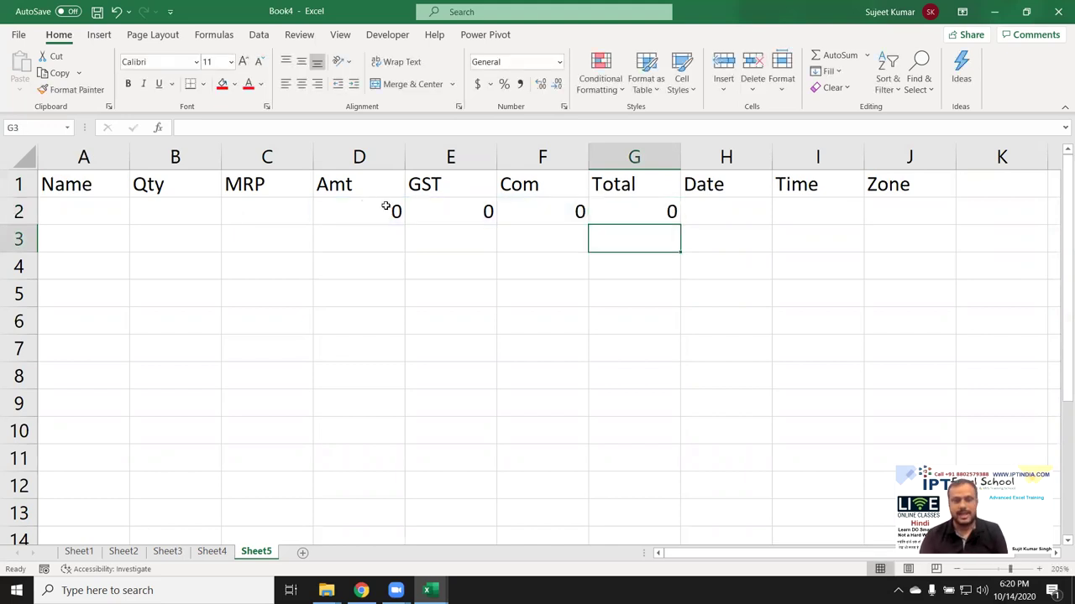
pyautogui.moveTo(386, 209); pyautogui.dragTo(611, 215)
pyautogui.hotkey('ctrl', 'c')
pyautogui.moveTo(390, 239); pyautogui.dragTo(637, 480)
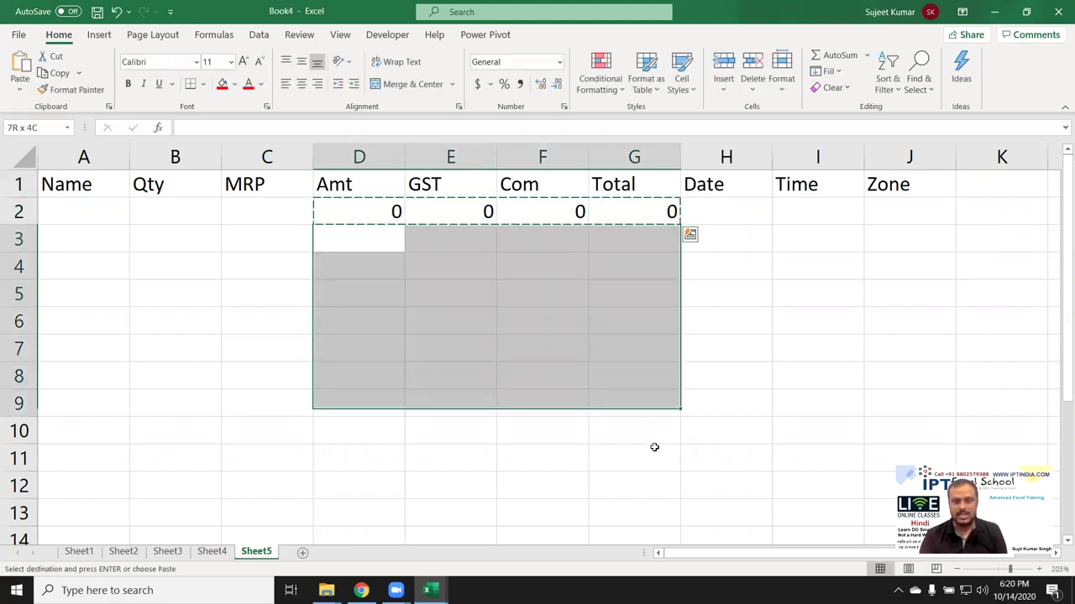
pyautogui.hotkey('ctrl', 'v')
pyautogui.press('Escape')
pyautogui.click(74, 207)
# Step: Enter a person's name, Qty 25 and MRP 63 in A2:C2
pyautogui.write('Puja')
pyautogui.press('Tab')
pyautogui.write('2')
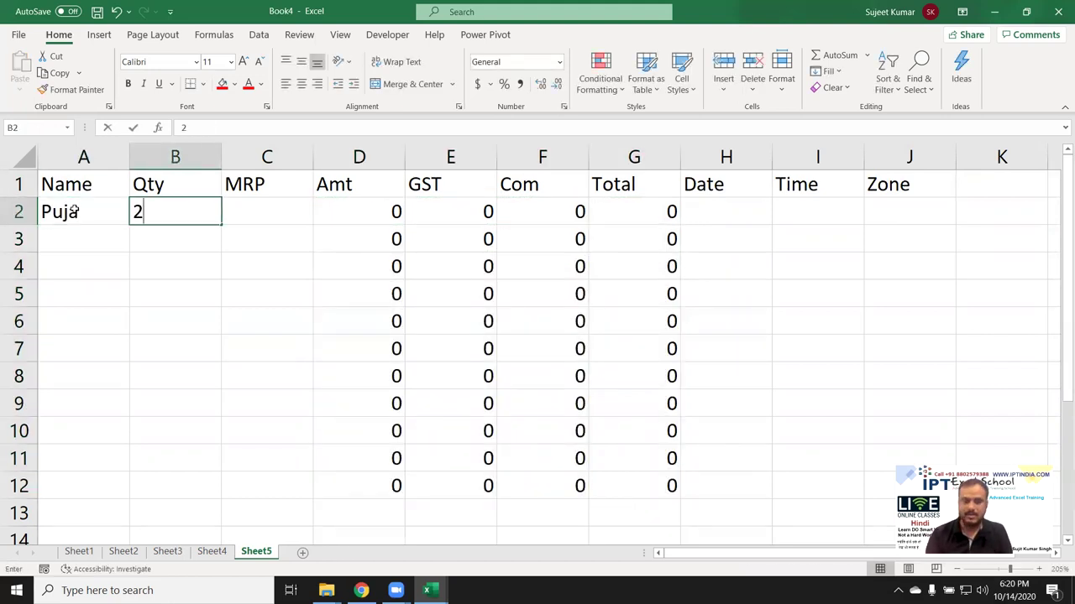
pyautogui.write('5')
pyautogui.press('Tab')
pyautogui.write('63')
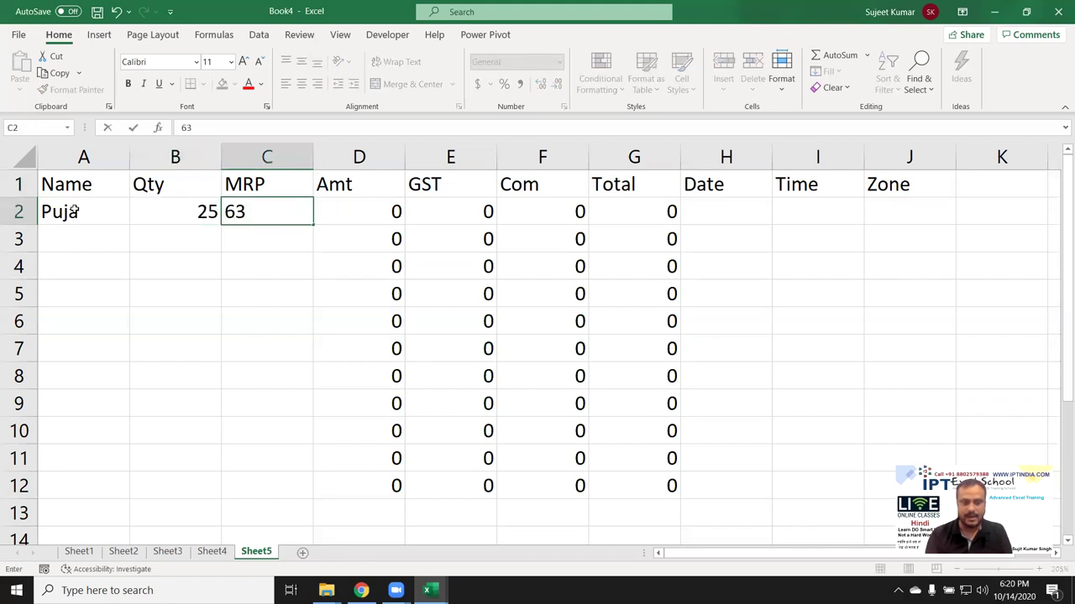
pyautogui.press('Tab')
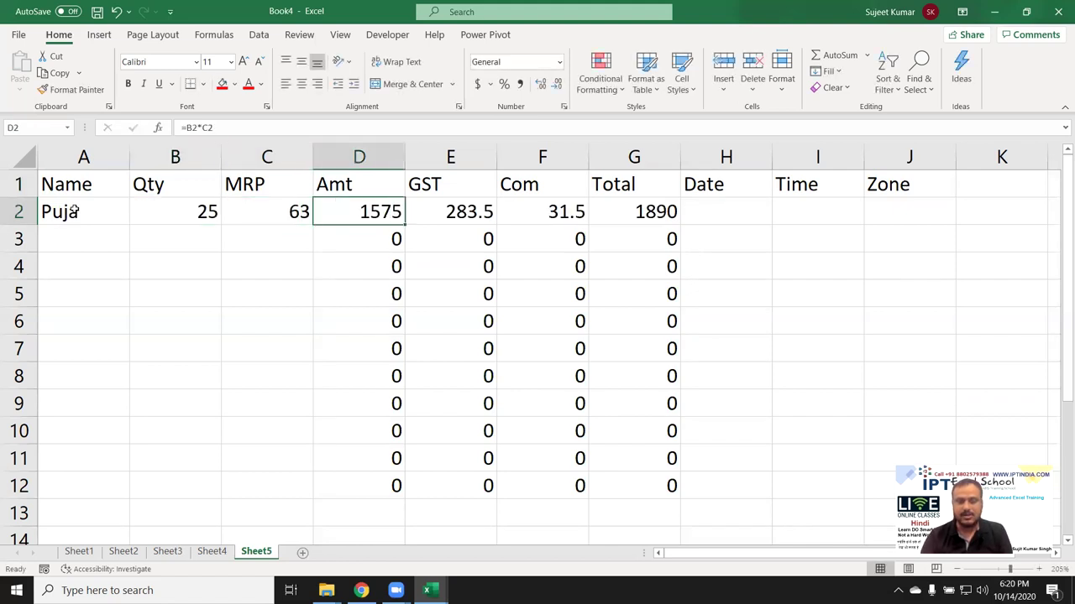
pyautogui.press('Right')
pyautogui.press('Right')
pyautogui.press('Right')
pyautogui.press('Right')
pyautogui.press('Left')
pyautogui.press('Left')
pyautogui.press('Right')
pyautogui.press('Right')
pyautogui.press('Right')
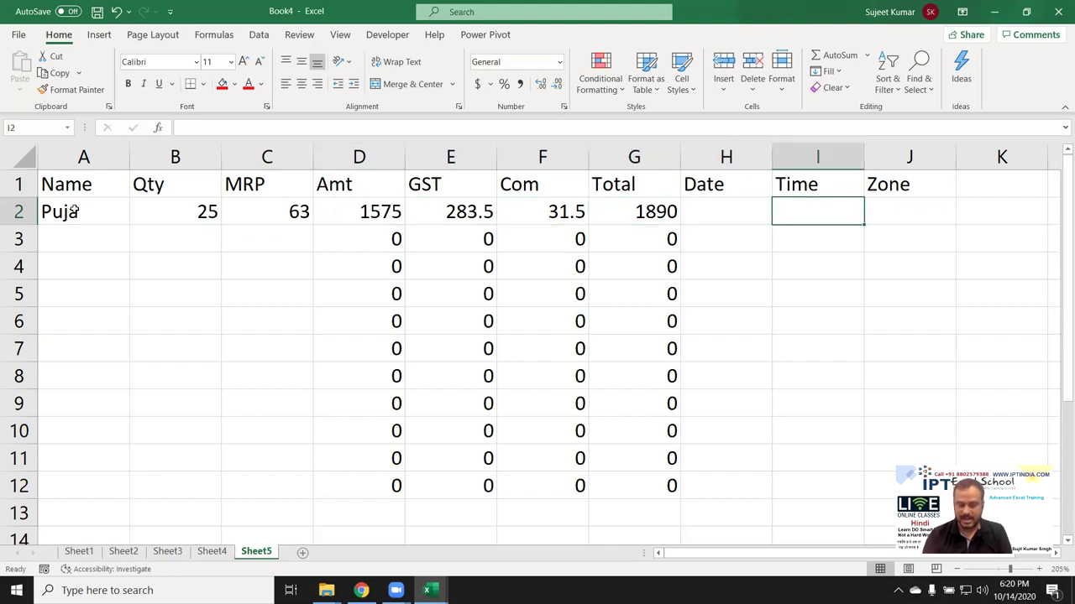
# Step: Stamp today's date in H2, the current time in I2, and zone Norht in J2
pyautogui.press('Left')
pyautogui.hotkey('ctrl', ';')
pyautogui.press('Tab')
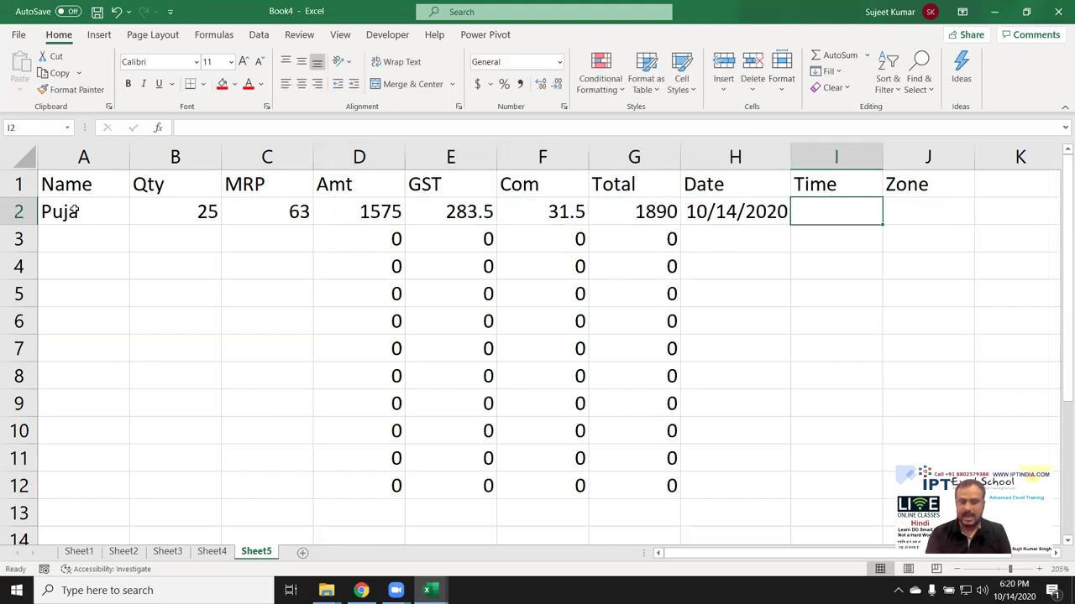
pyautogui.hotkey('ctrl', 'shift', ';')
pyautogui.press('Tab')
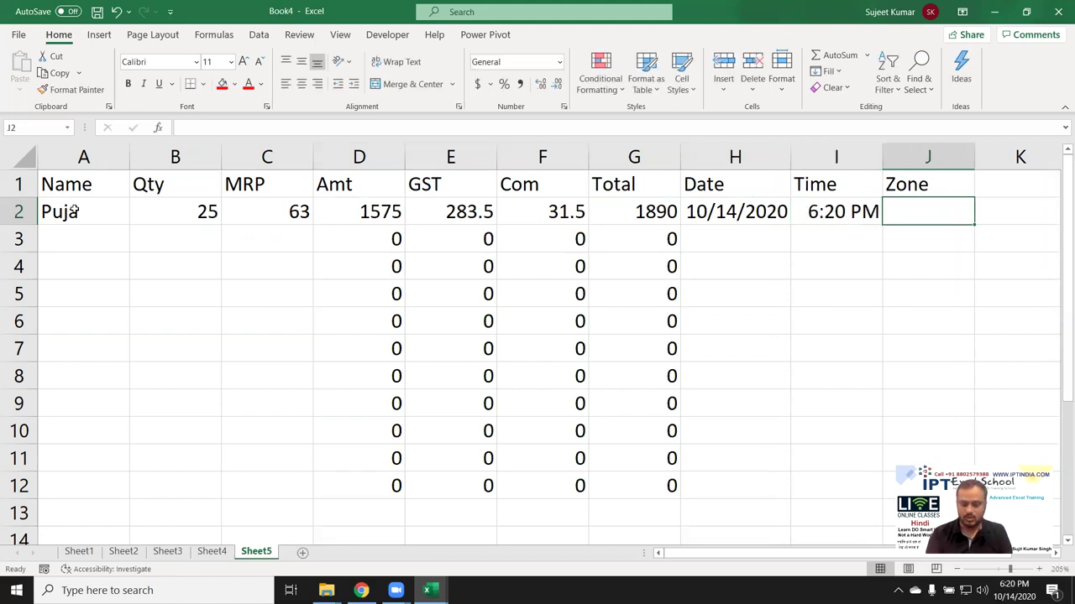
pyautogui.write('Norht')
pyautogui.press('Return')
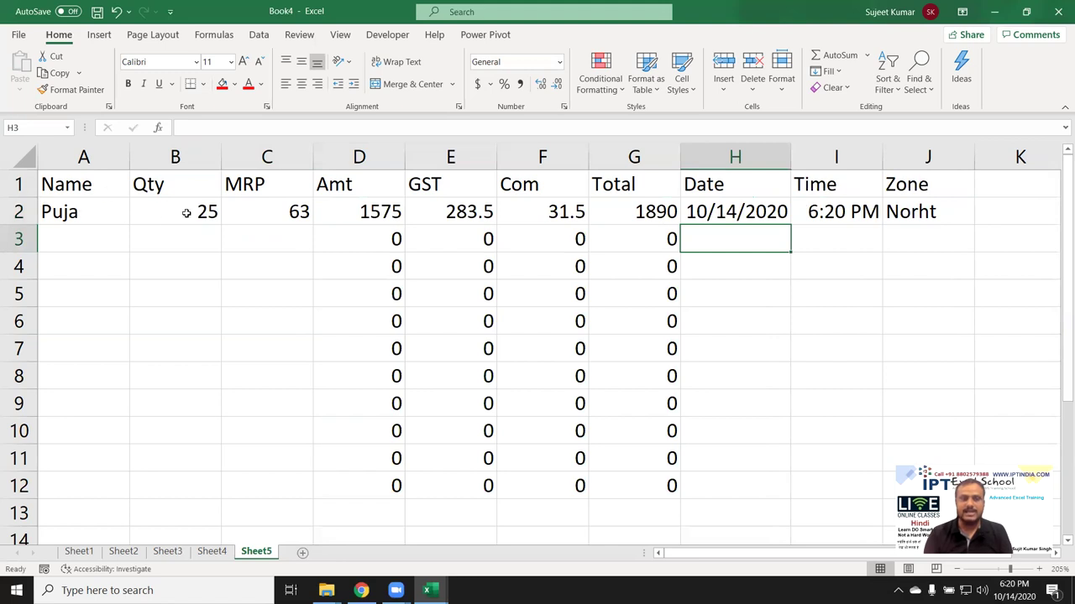
pyautogui.moveTo(326, 156); pyautogui.dragTo(628, 140)
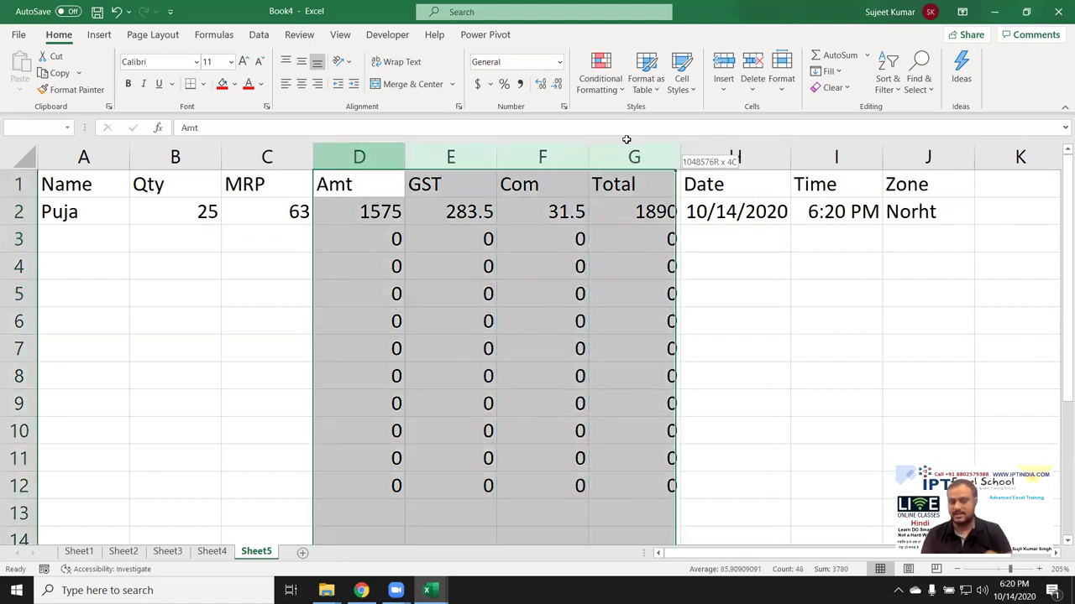
pyautogui.click(295, 229)
pyautogui.press('Right')
pyautogui.press('Right')
pyautogui.press('Right')
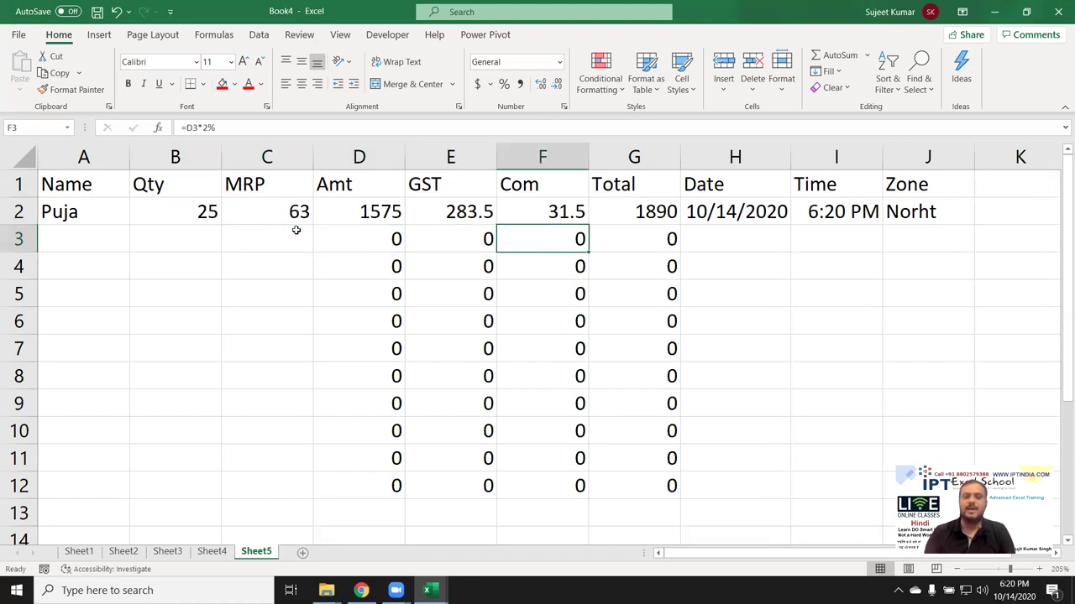
pyautogui.press('Right')
pyautogui.press('Right')
pyautogui.press('Left')
pyautogui.press('Left')
pyautogui.press('Left')
pyautogui.press('Left')
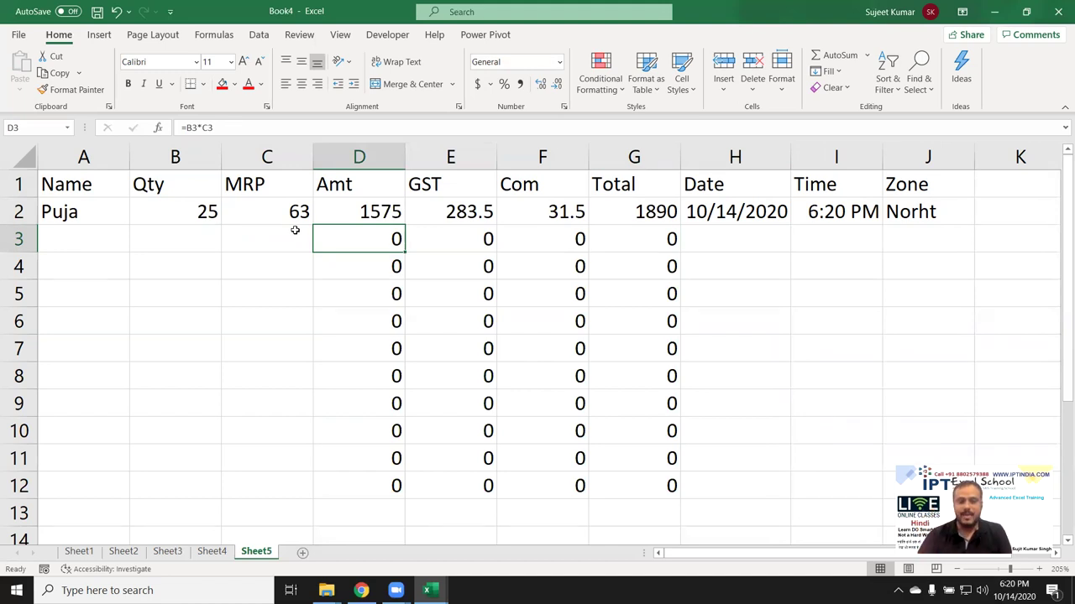
pyautogui.press('Left')
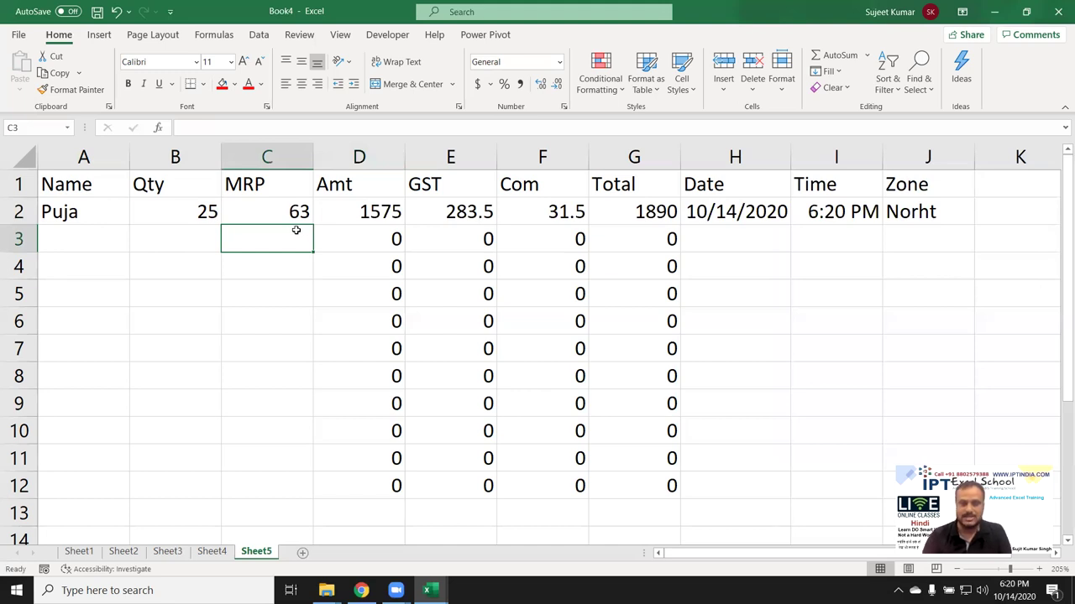
pyautogui.click(708, 239)
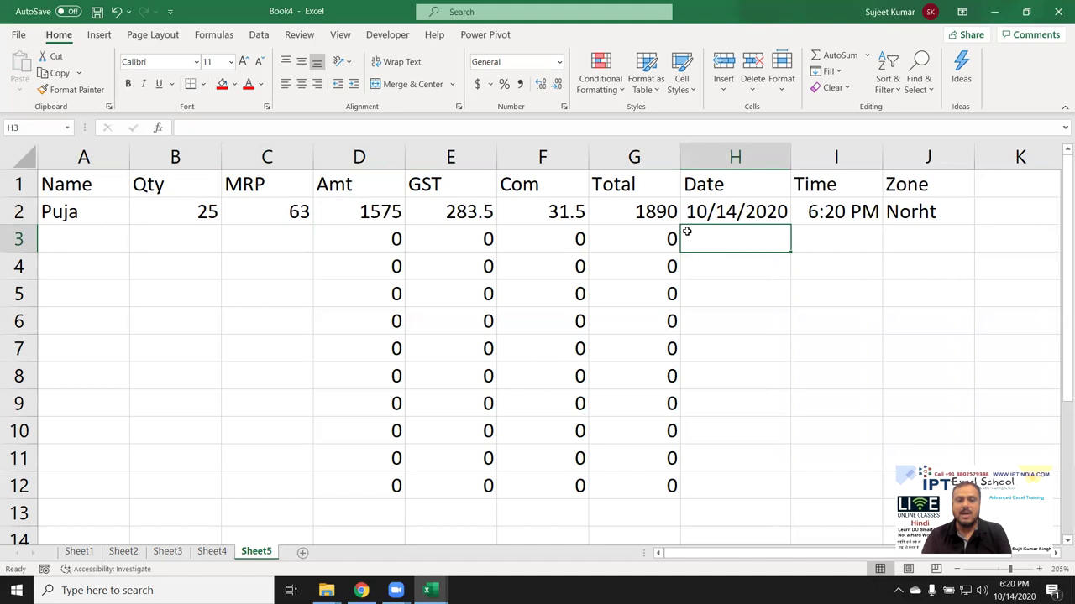
pyautogui.moveTo(374, 159); pyautogui.dragTo(634, 164)
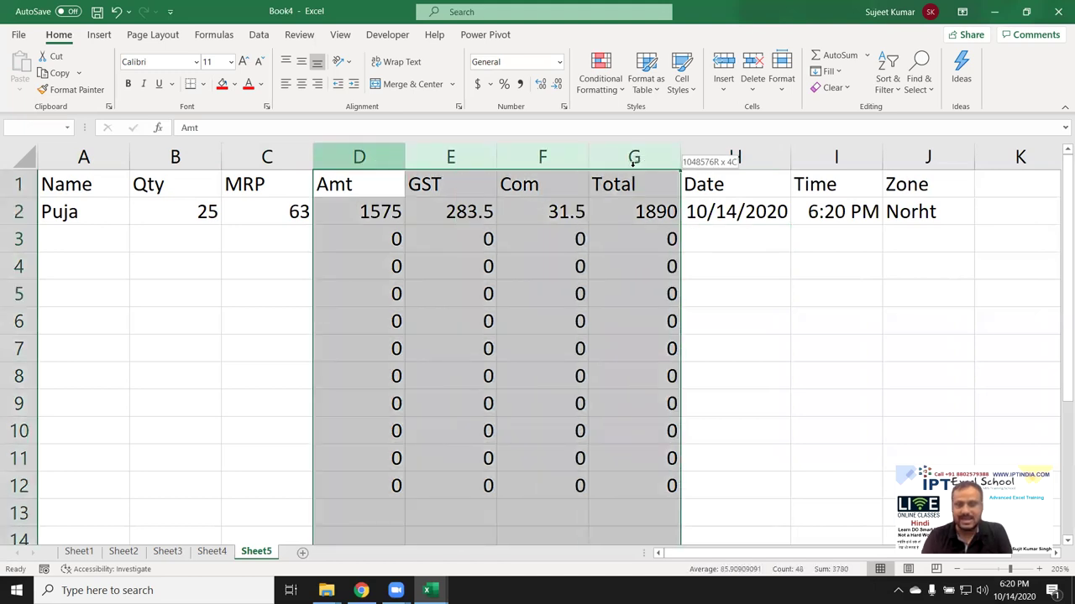
pyautogui.click(377, 261)
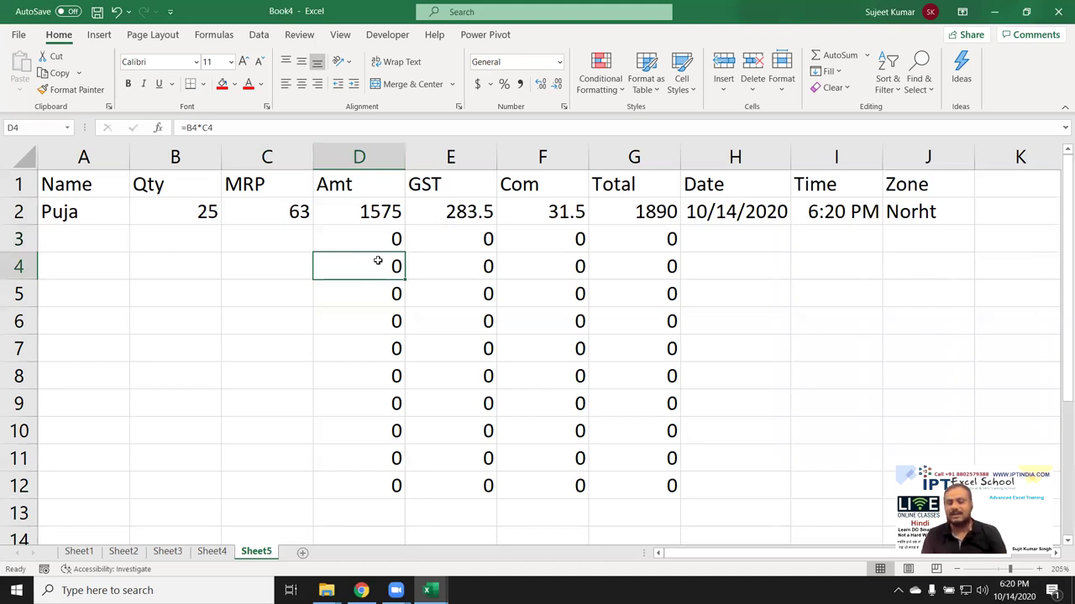
pyautogui.click(490, 258)
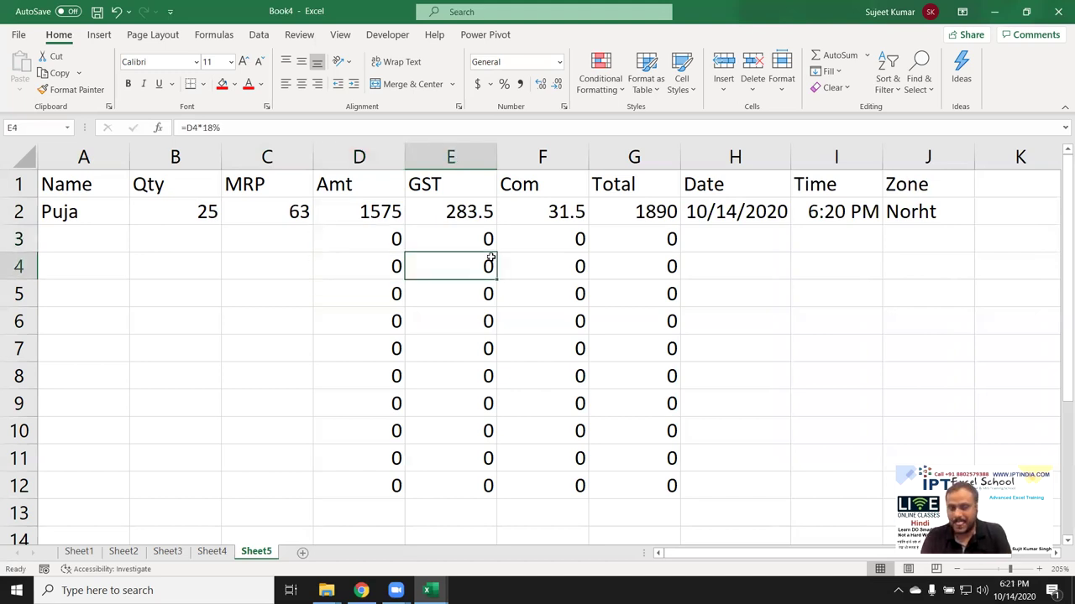
pyautogui.click(245, 264)
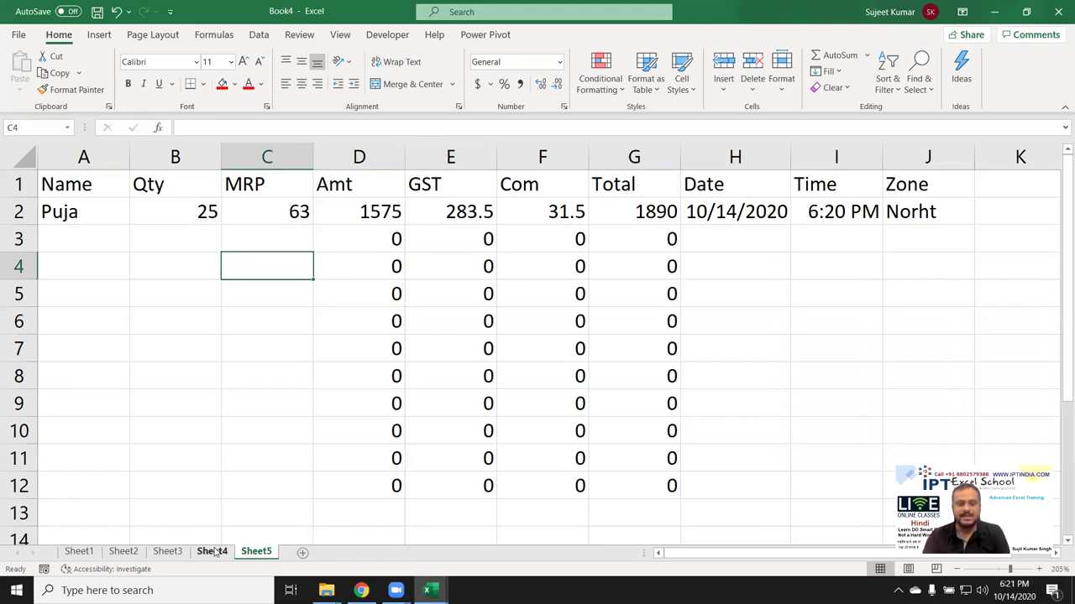
pyautogui.click(214, 552)
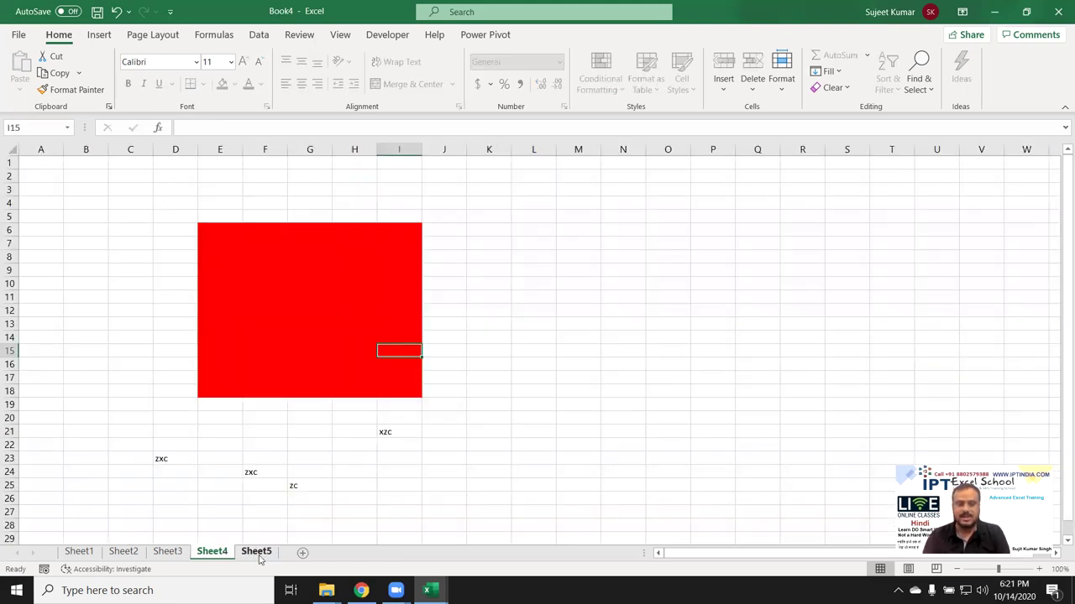
pyautogui.click(256, 552)
pyautogui.click(32, 158)
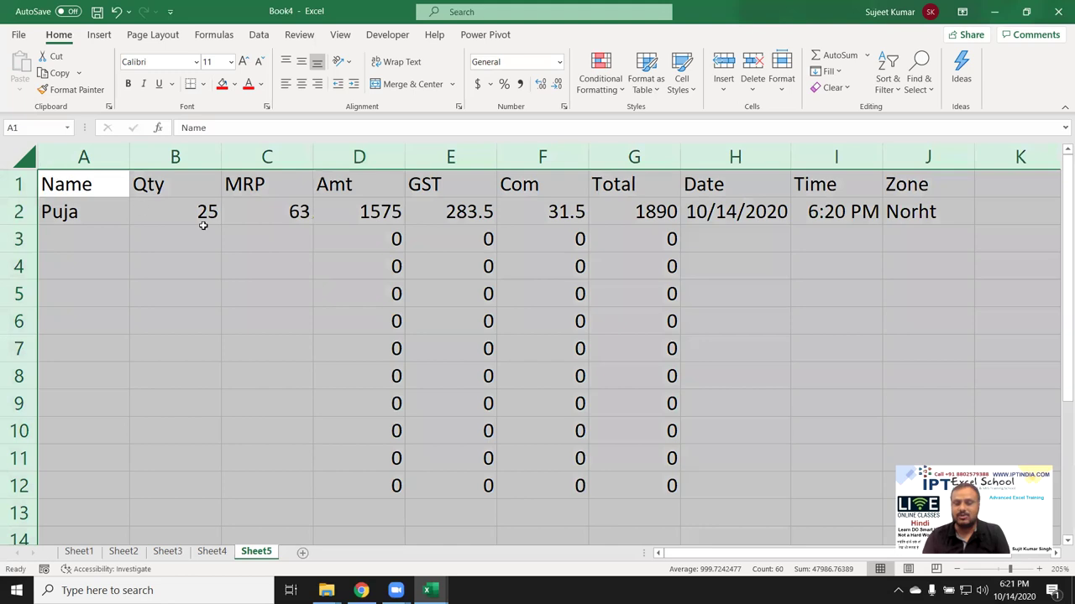
# Step: Unlock every cell on Sheet5 by unticking Locked under Format Cells > Protection
pyautogui.rightClick(243, 238)
pyautogui.click(316, 417)
pyautogui.click(161, 277)
pyautogui.click(395, 556)
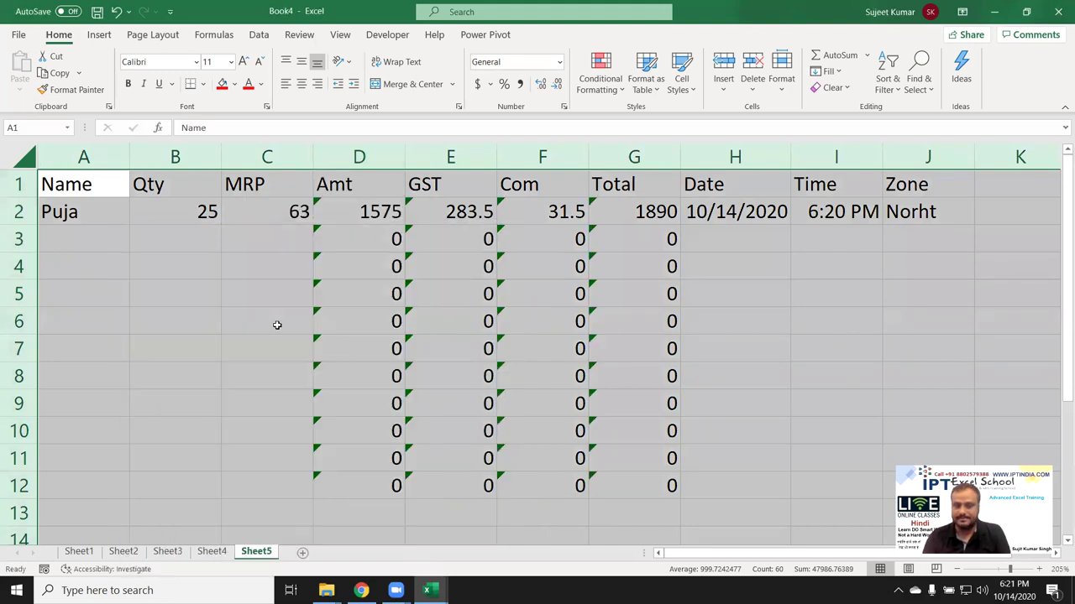
pyautogui.click(218, 267)
# Step: Re-lock the formula columns D through G (Amt, GST, Com, Total)
pyautogui.moveTo(363, 162); pyautogui.dragTo(596, 157)
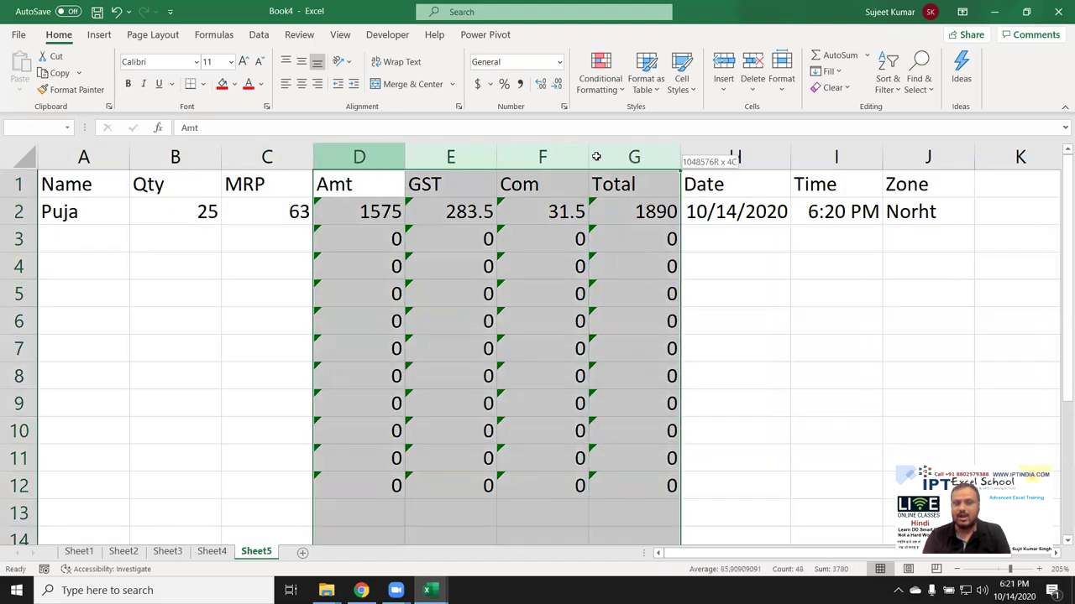
pyautogui.rightClick(586, 172)
pyautogui.click(626, 353)
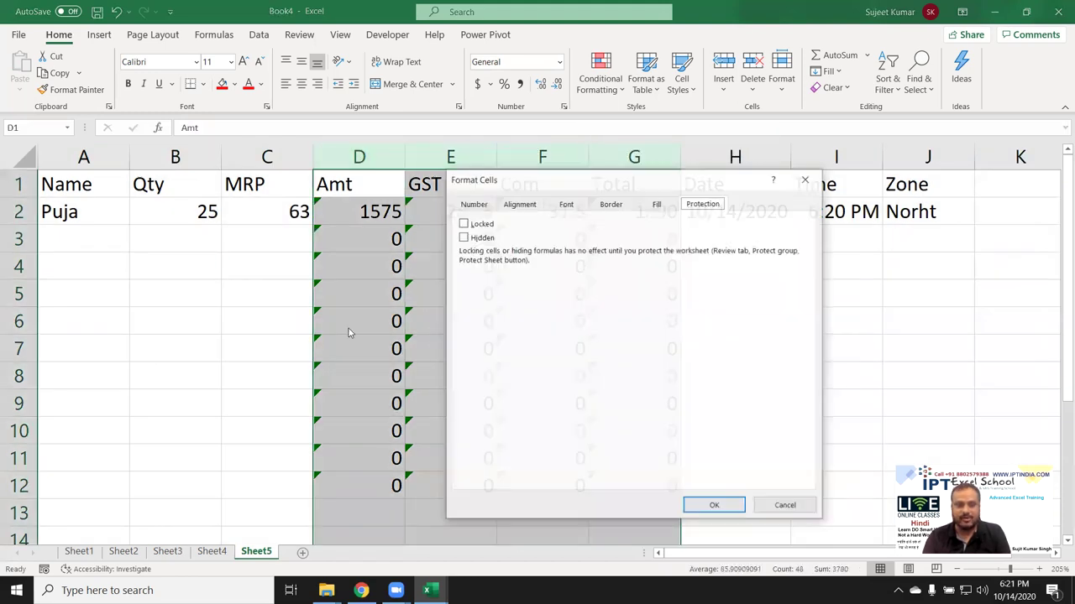
pyautogui.click(482, 224)
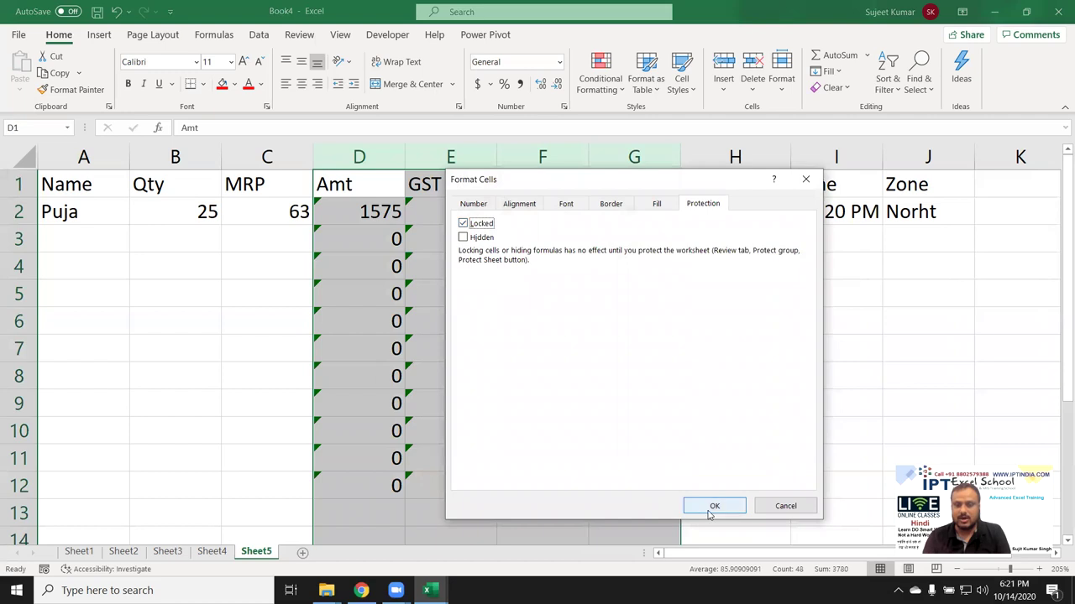
pyautogui.click(712, 506)
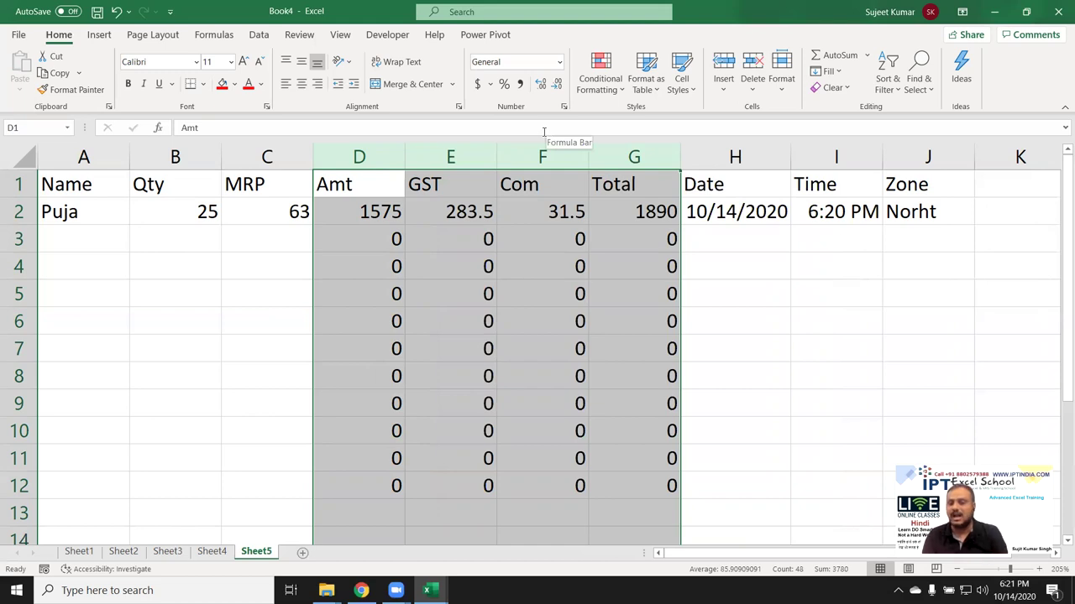
pyautogui.click(227, 272)
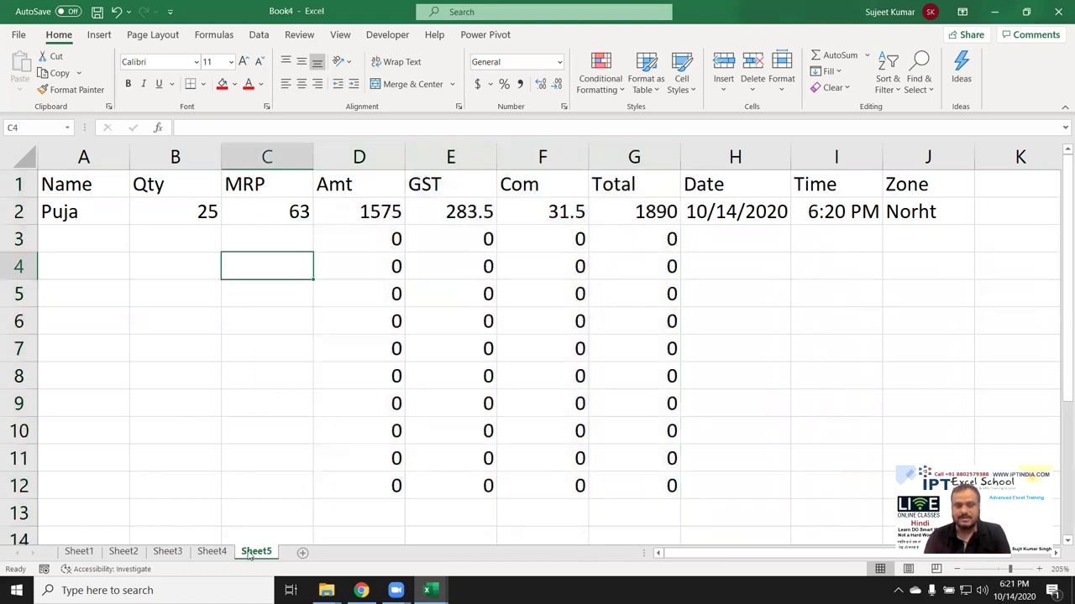
# Step: Protect Sheet5 without a password, with Select locked cells unticked
pyautogui.rightClick(250, 556)
pyautogui.click(300, 454)
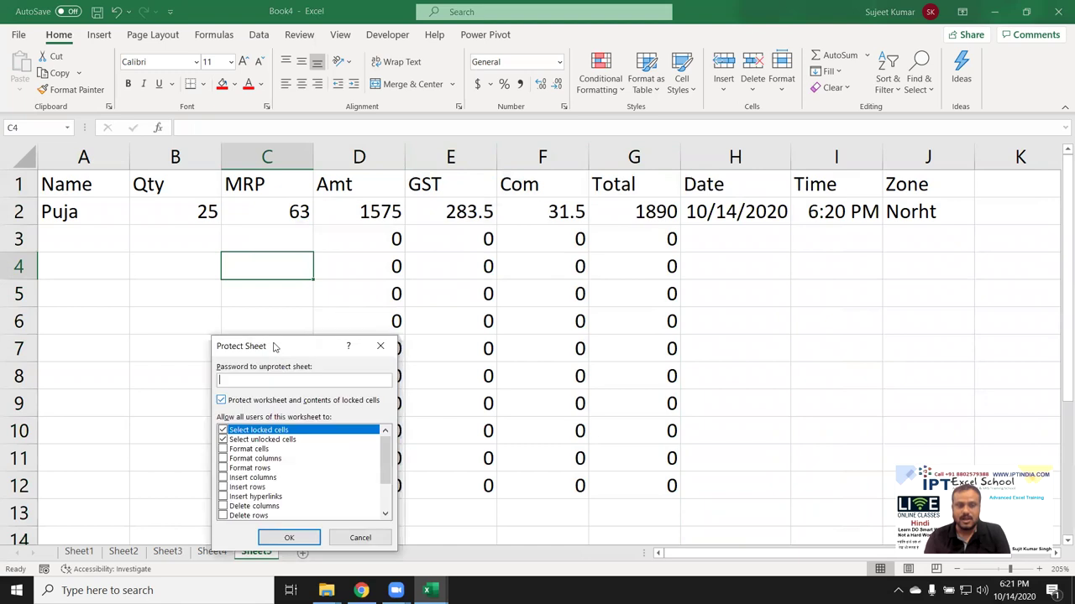
pyautogui.moveTo(273, 347); pyautogui.dragTo(815, 229)
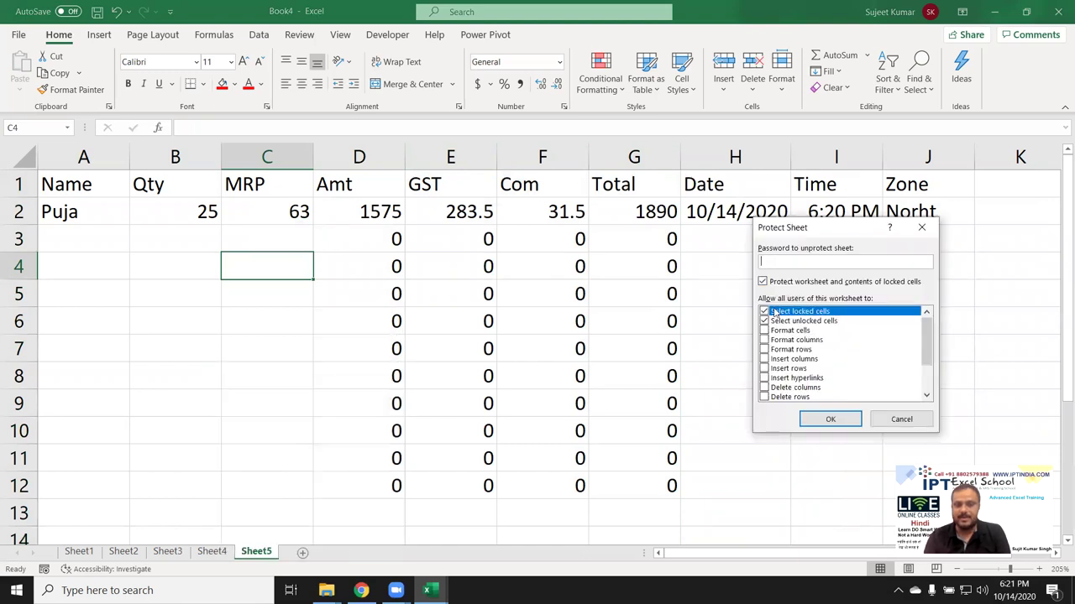
pyautogui.click(766, 312)
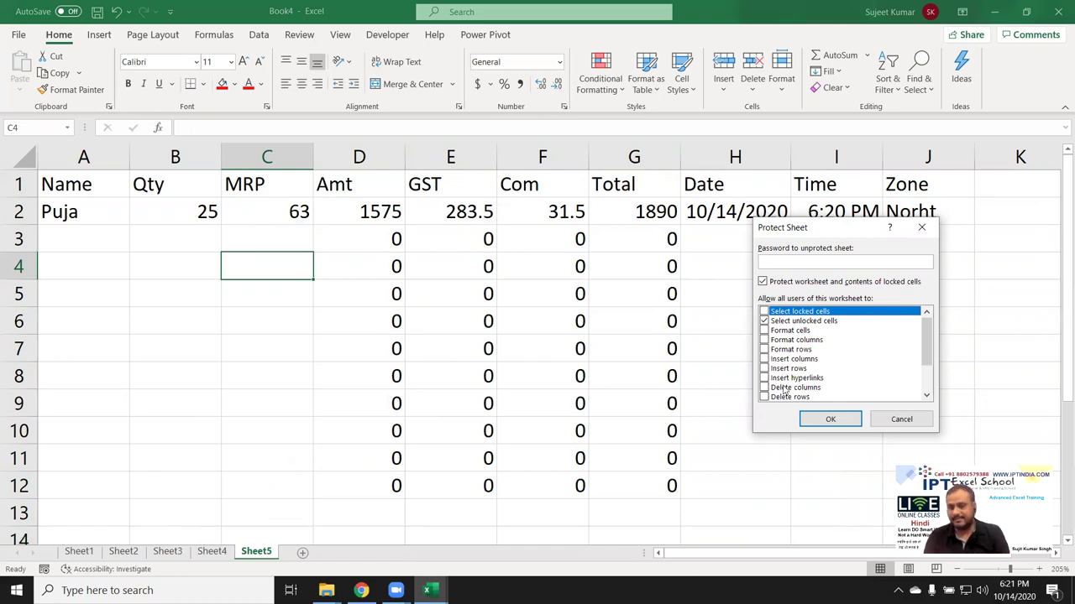
pyautogui.click(827, 419)
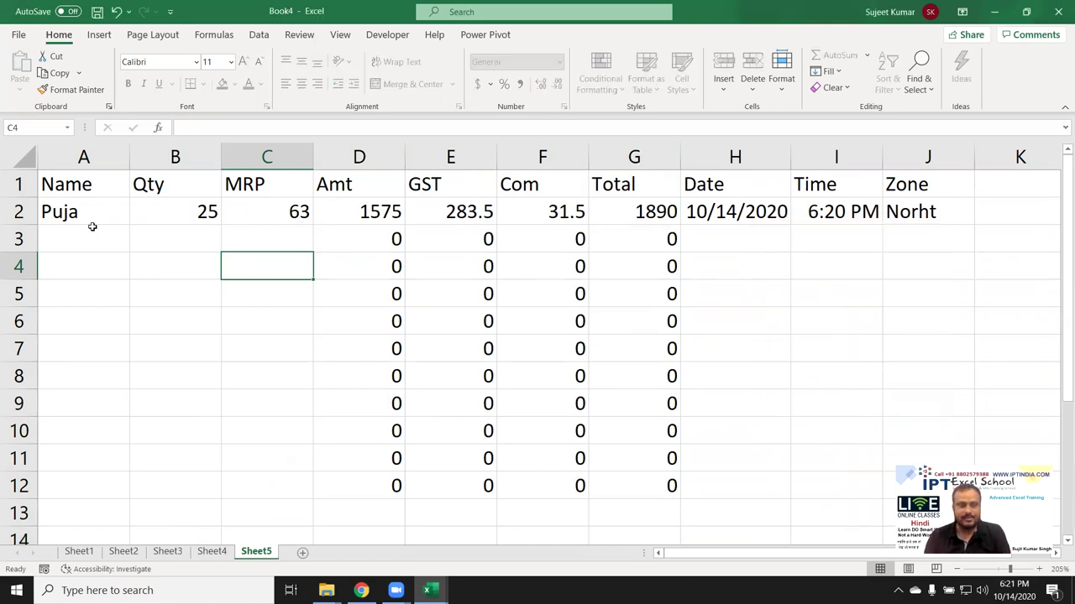
# Step: Enter a second person's record in row 3 with Qty 65 and MRP 25, totalling 1950
pyautogui.click(92, 237)
pyautogui.write('Inder')
pyautogui.press('Tab')
pyautogui.write('65')
pyautogui.press('Tab')
pyautogui.write('25')
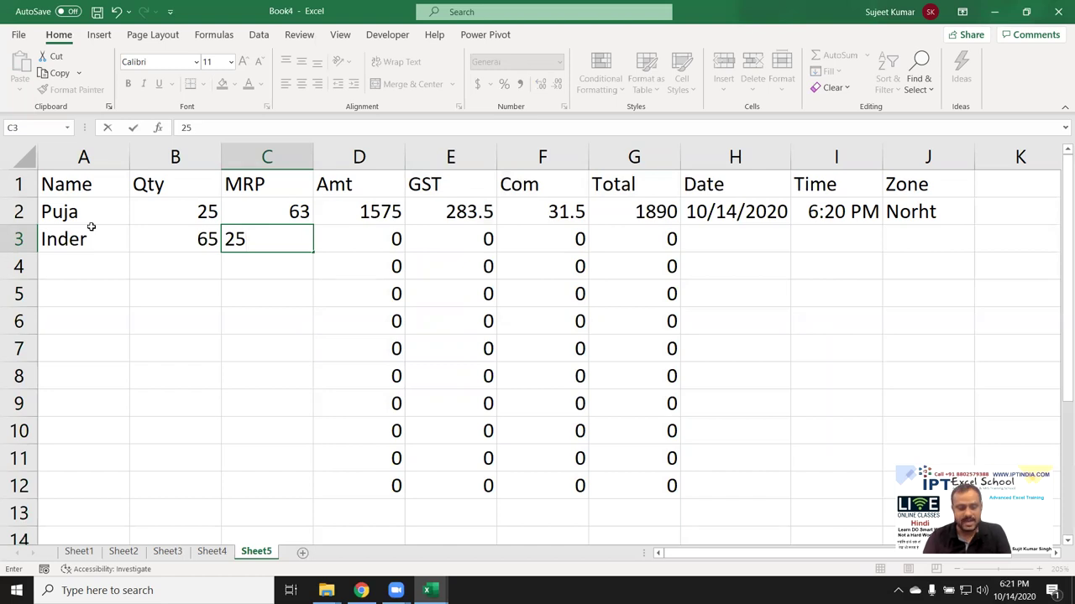
pyautogui.press('Tab')
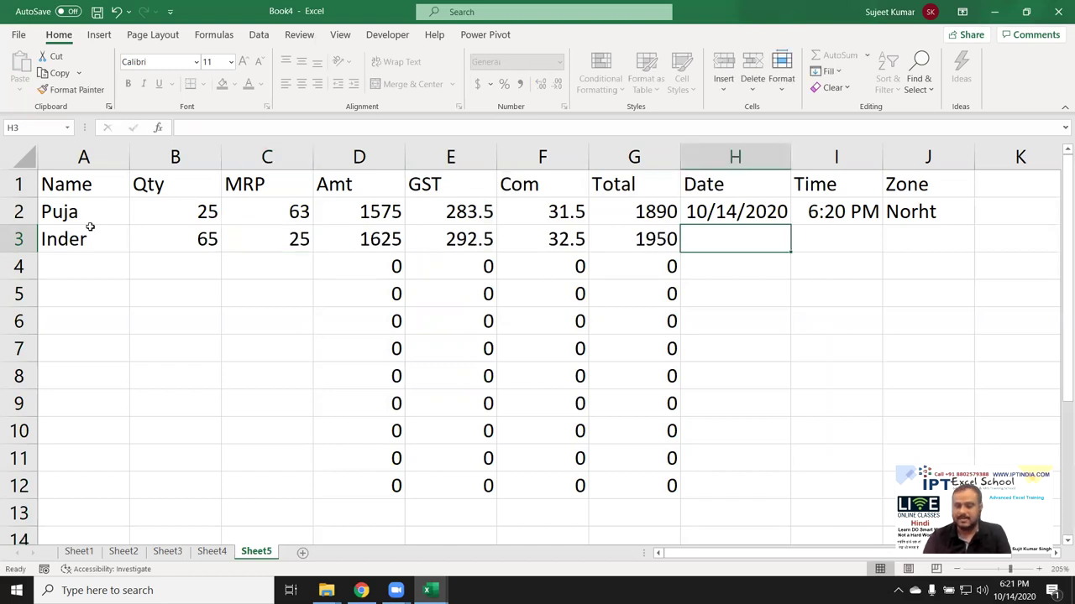
pyautogui.press('Return')
pyautogui.press('Left')
pyautogui.press('Left')
pyautogui.press('Left')
pyautogui.press('Left')
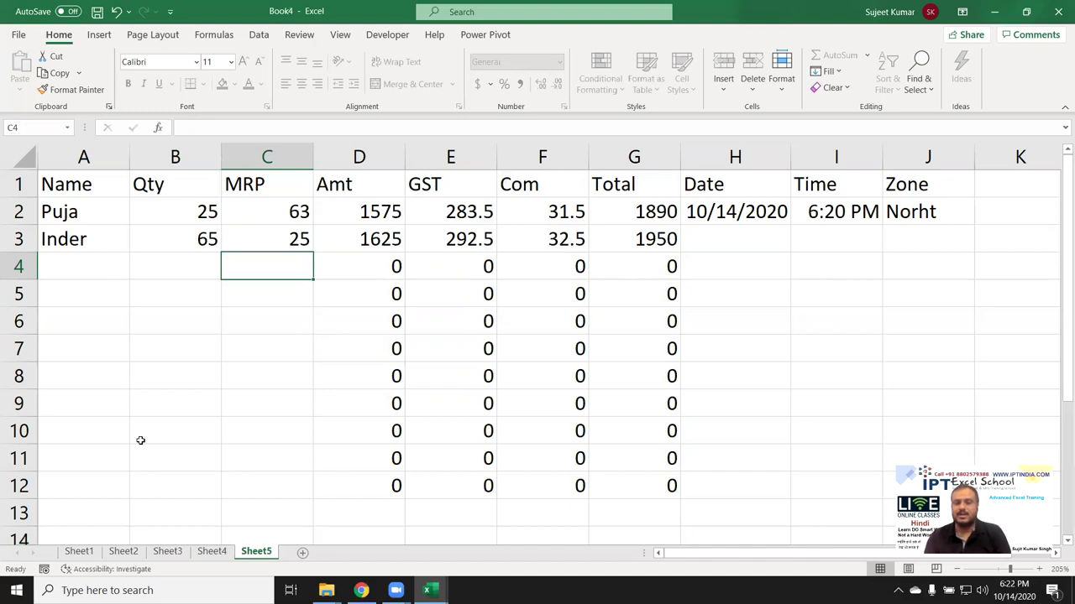
# Step: Add Sheet6 and type labels Name in B3, City in C5 and Amt in E7
pyautogui.click(300, 552)
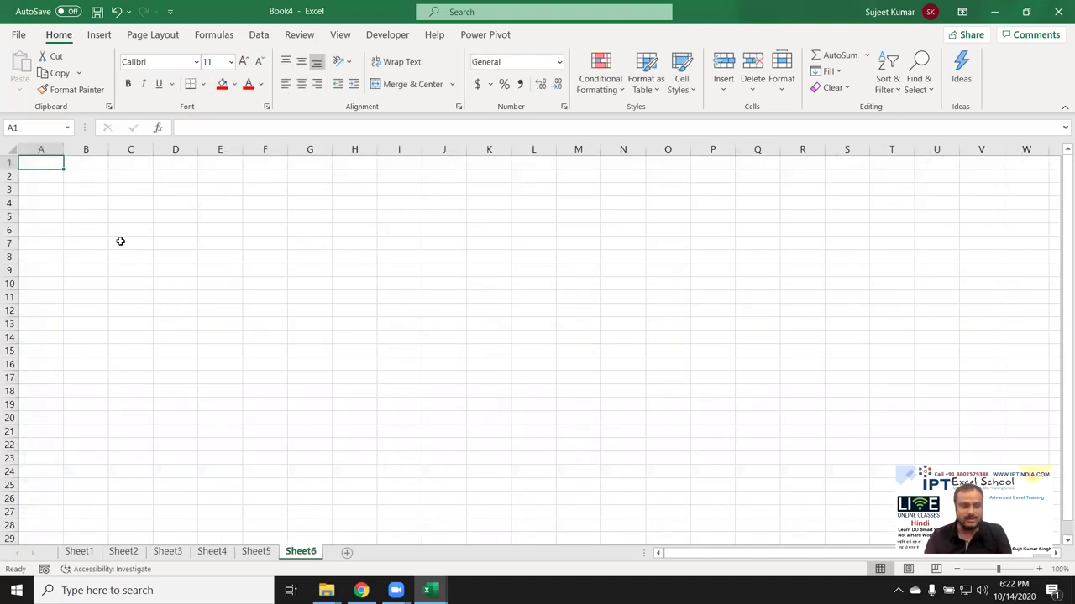
pyautogui.scroll(10, 123, 247)
pyautogui.click(165, 267)
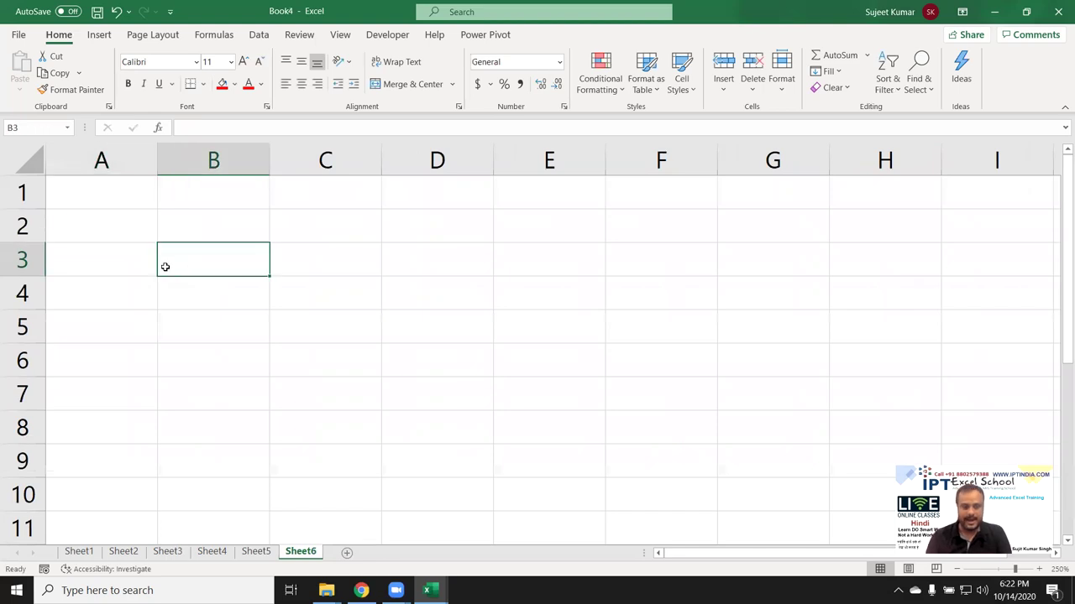
pyautogui.write('Name')
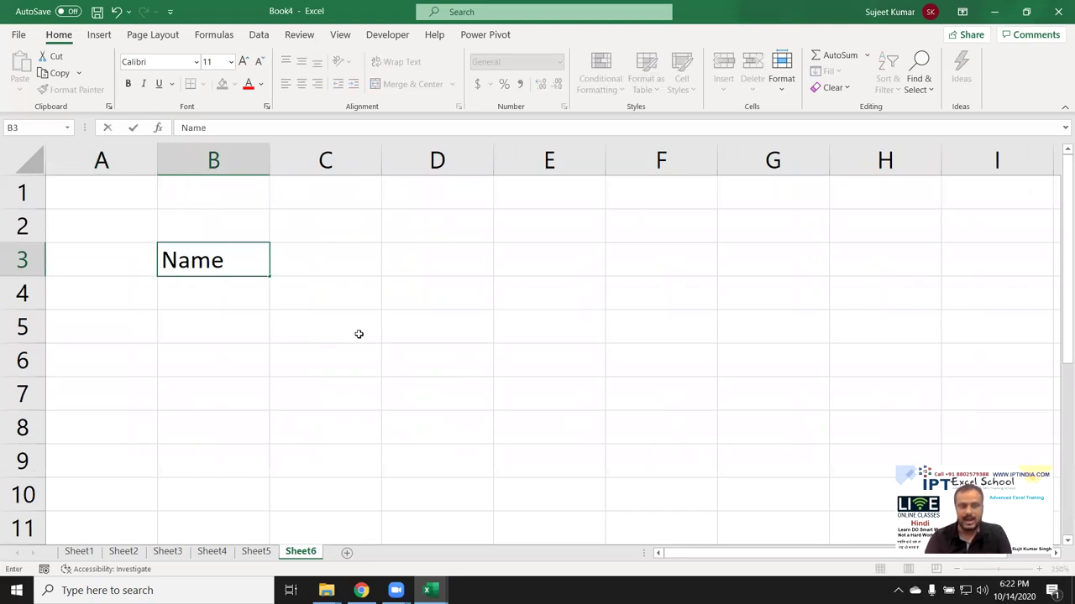
pyautogui.click(358, 335)
pyautogui.write('City')
pyautogui.click(526, 394)
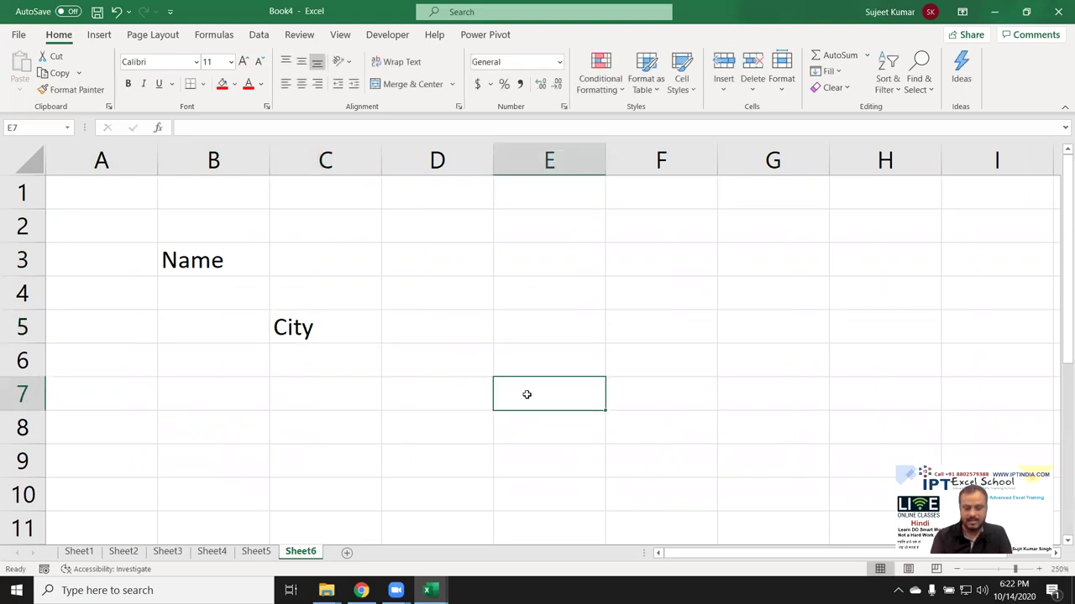
pyautogui.write('Amt')
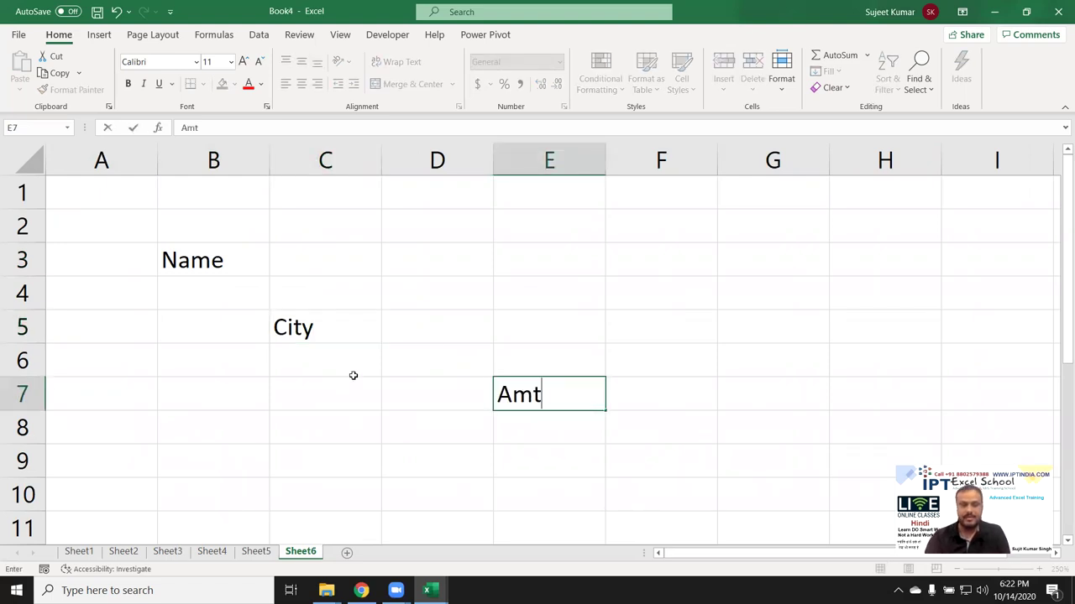
# Step: Fill the input cells C3, D5 and F7 red
pyautogui.click(337, 252)
pyautogui.keyDown('ctrl'); pyautogui.click(487, 340); pyautogui.keyUp('ctrl')
pyautogui.keyDown('ctrl'); pyautogui.click(622, 387); pyautogui.keyUp('ctrl')
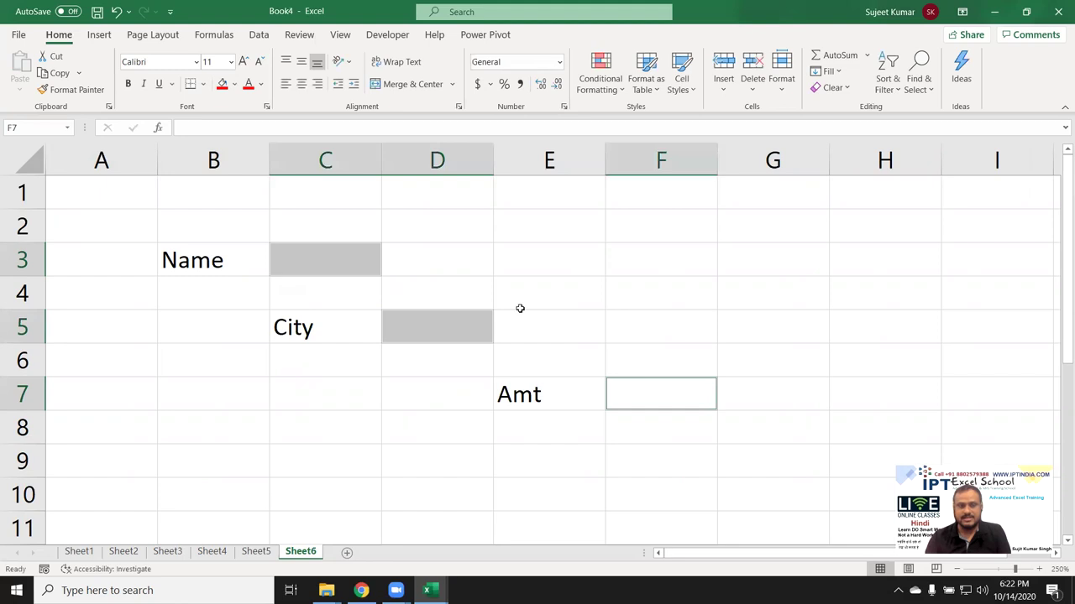
pyautogui.click(222, 84)
pyautogui.click(98, 360)
pyautogui.click(312, 260)
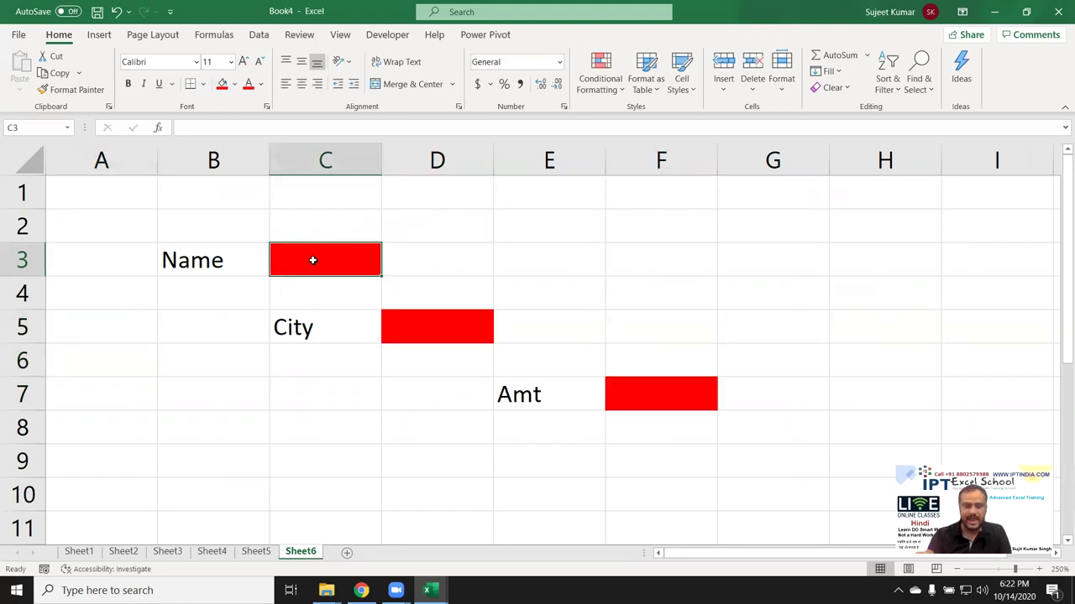
# Step: Select the red cells C3, D5 and F7 together
pyautogui.press('Return')
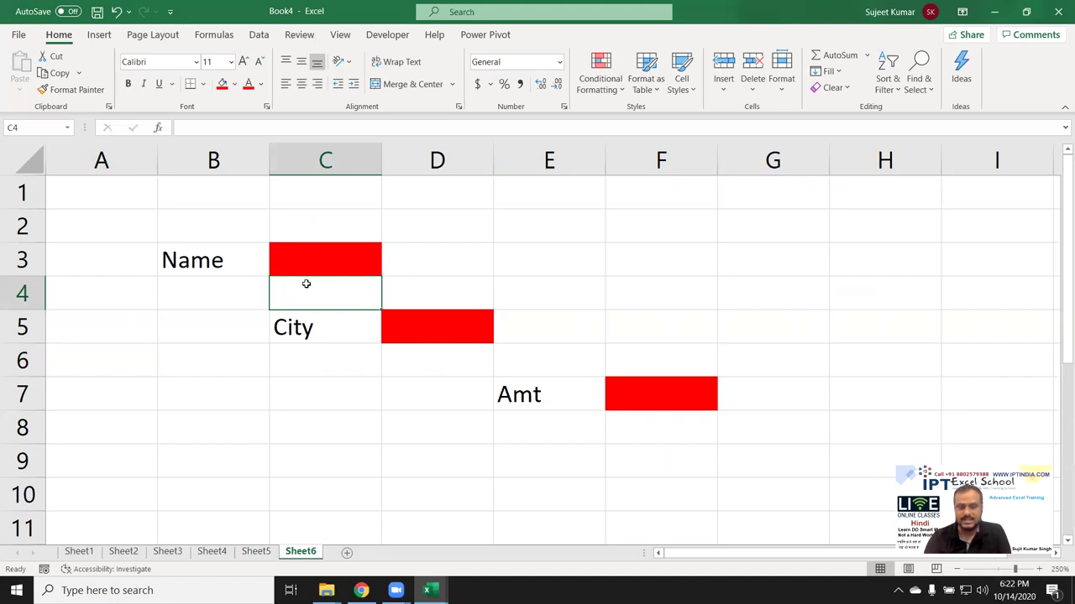
pyautogui.click(307, 264)
pyautogui.click(438, 320)
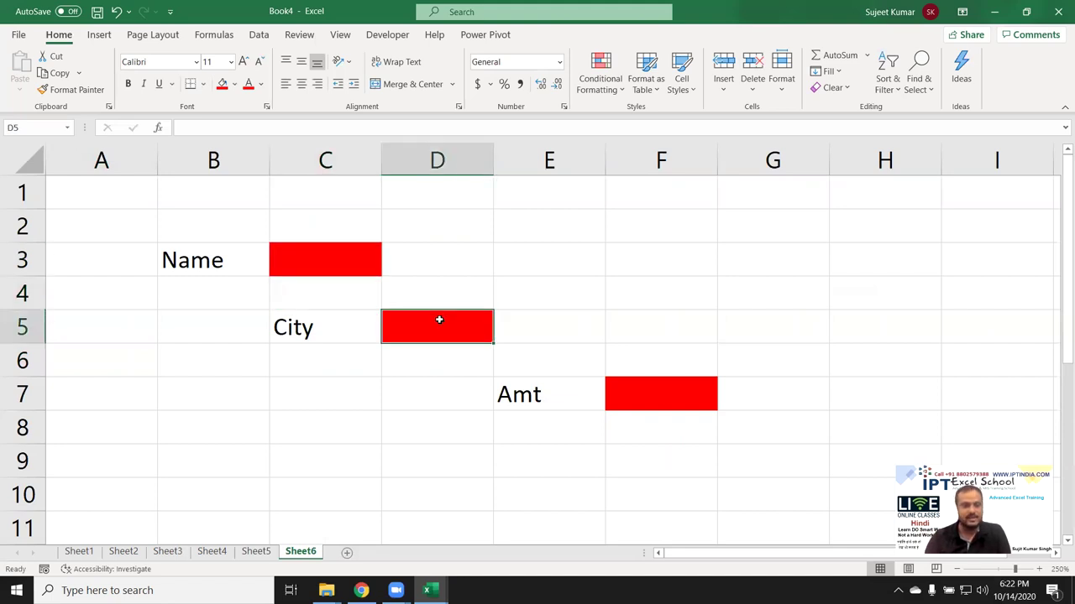
pyautogui.press('Return')
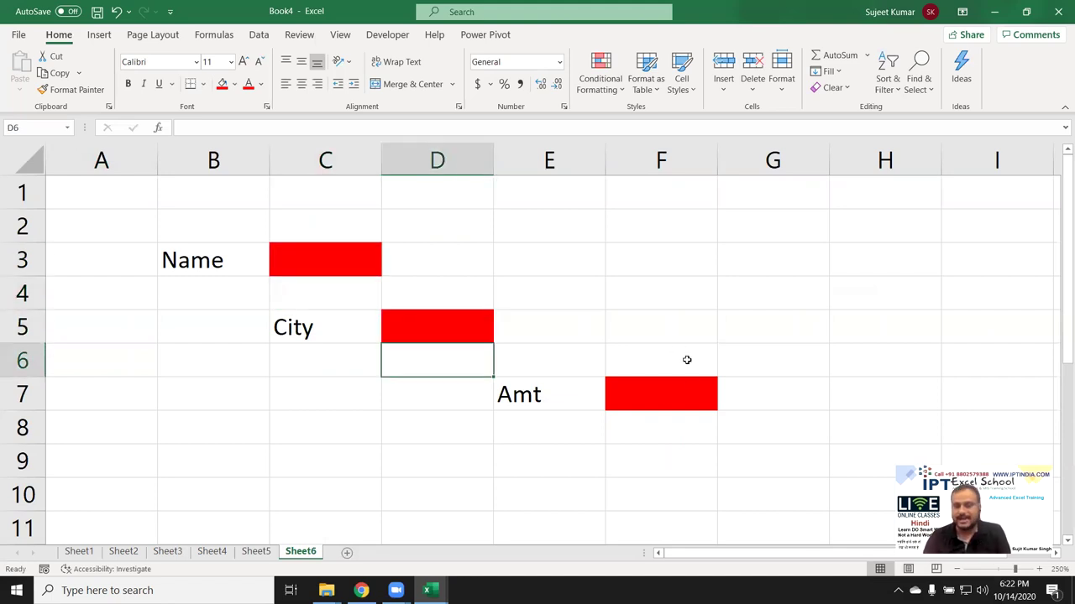
pyautogui.click(686, 393)
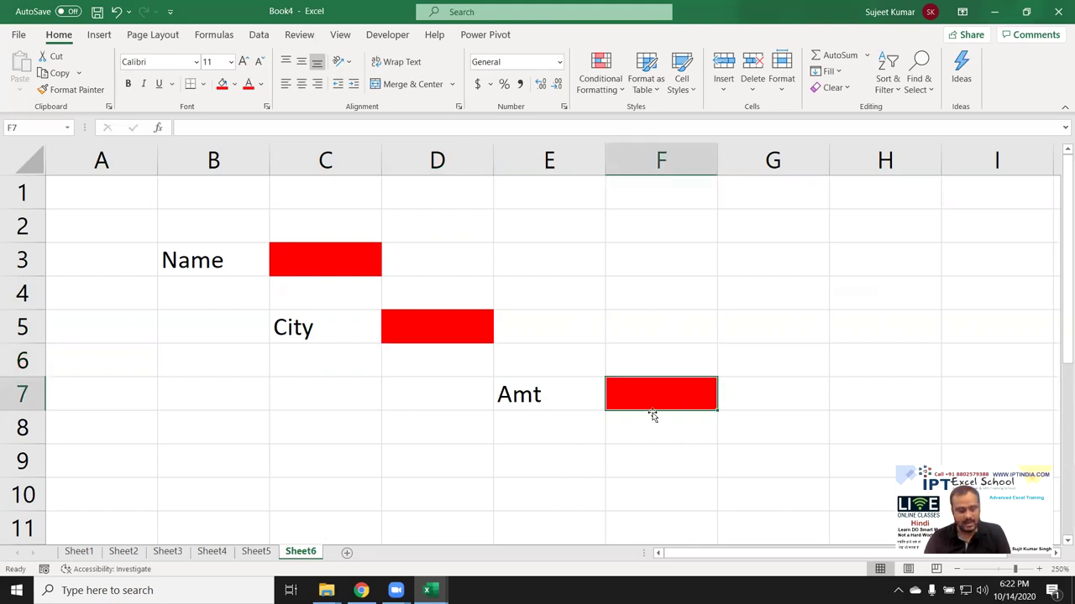
pyautogui.click(453, 335)
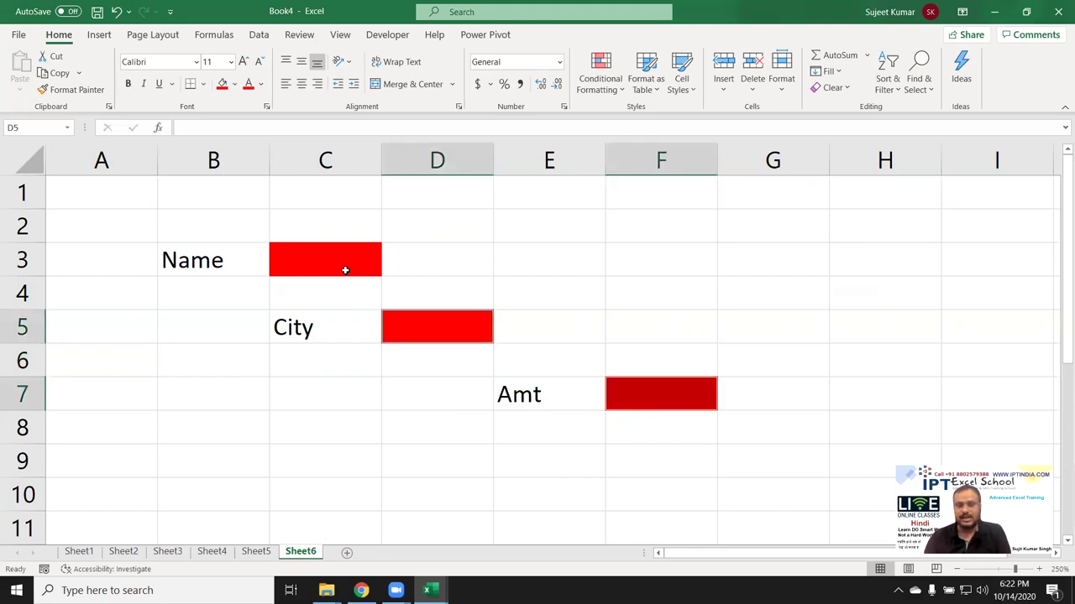
pyautogui.keyDown('ctrl'); pyautogui.click(332, 264); pyautogui.keyUp('ctrl')
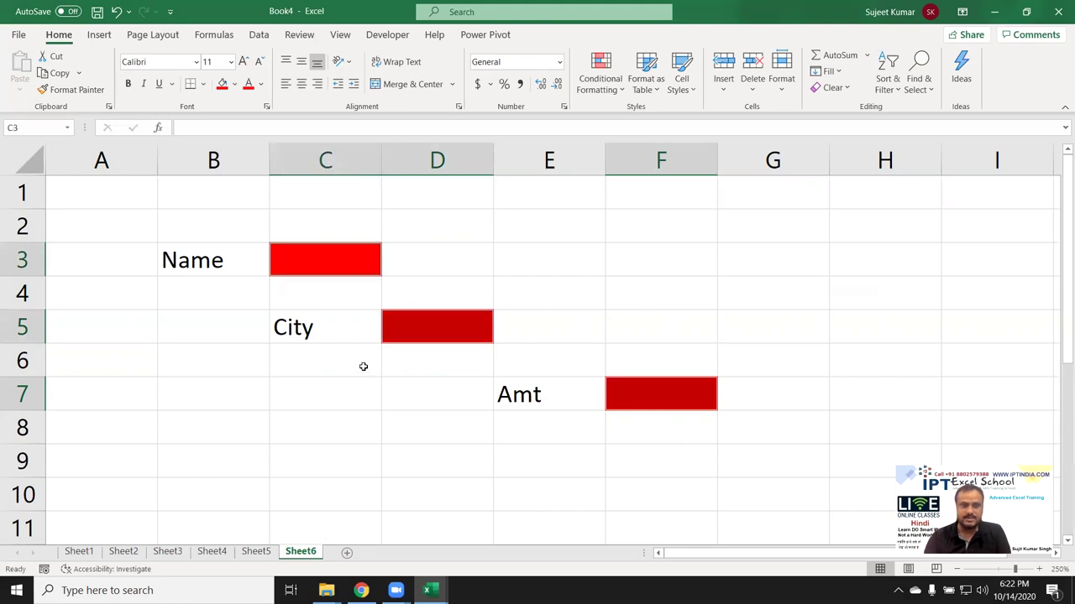
# Step: Untick Locked in Format Cells > Protection for the selected red cells
pyautogui.rightClick(435, 335)
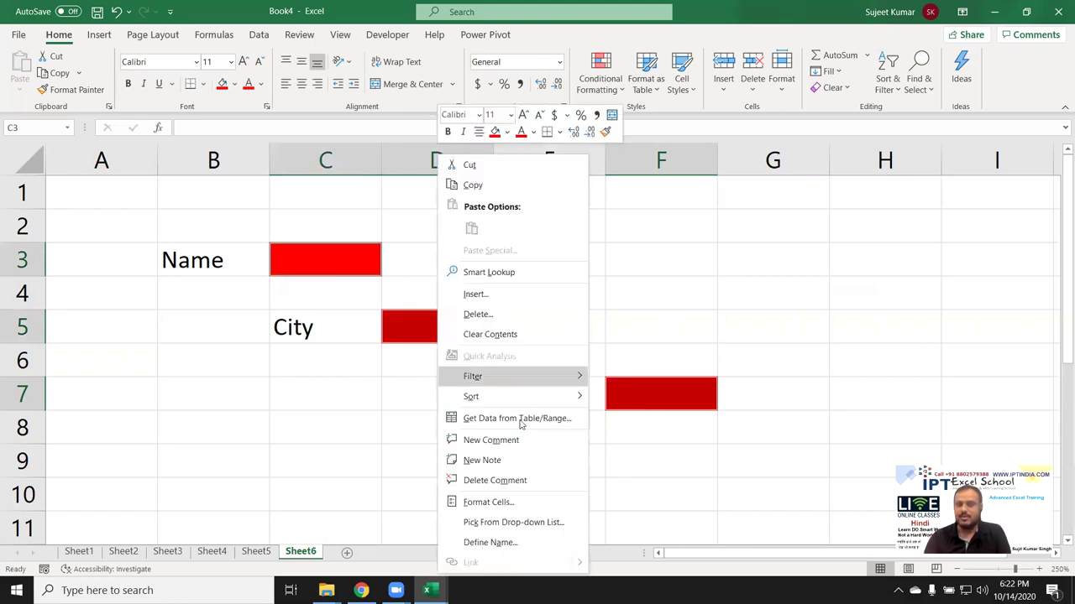
pyautogui.click(488, 502)
pyautogui.click(326, 278)
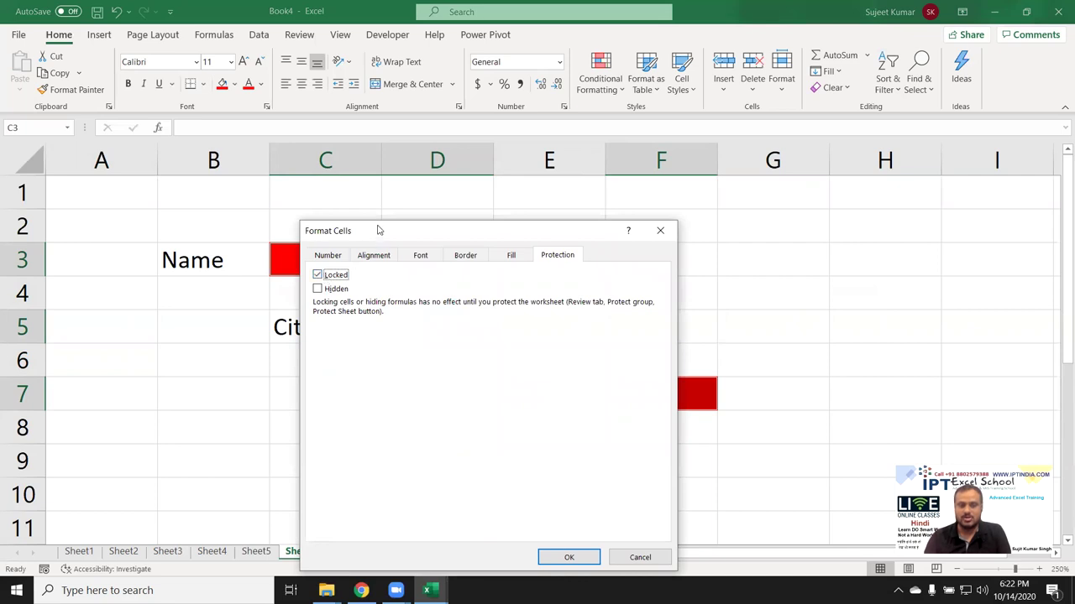
pyautogui.moveTo(377, 232); pyautogui.dragTo(520, 199)
pyautogui.click(459, 240)
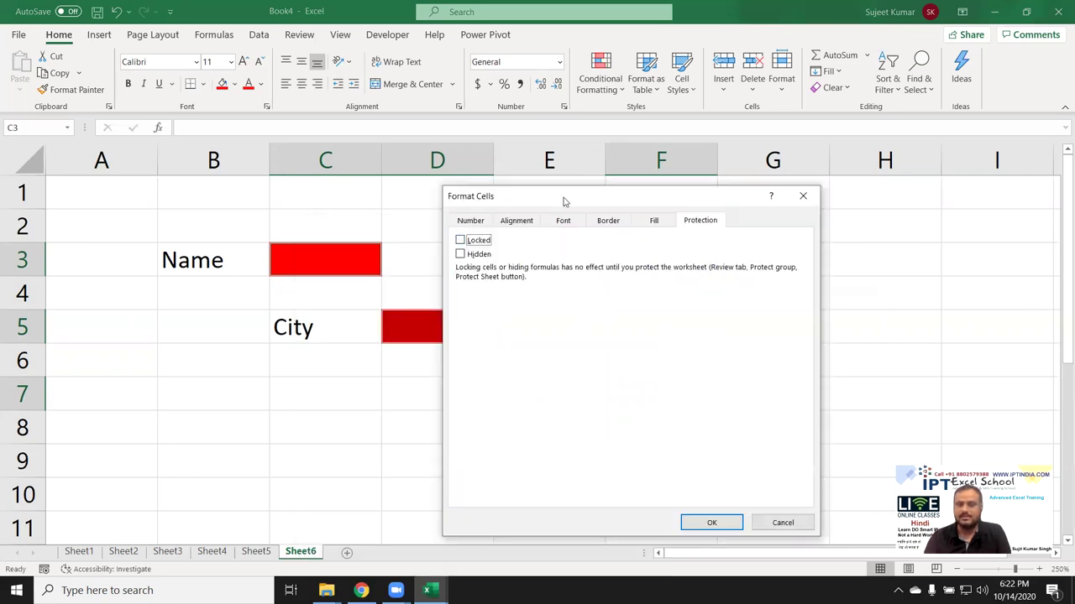
pyautogui.moveTo(629, 201); pyautogui.dragTo(831, 162)
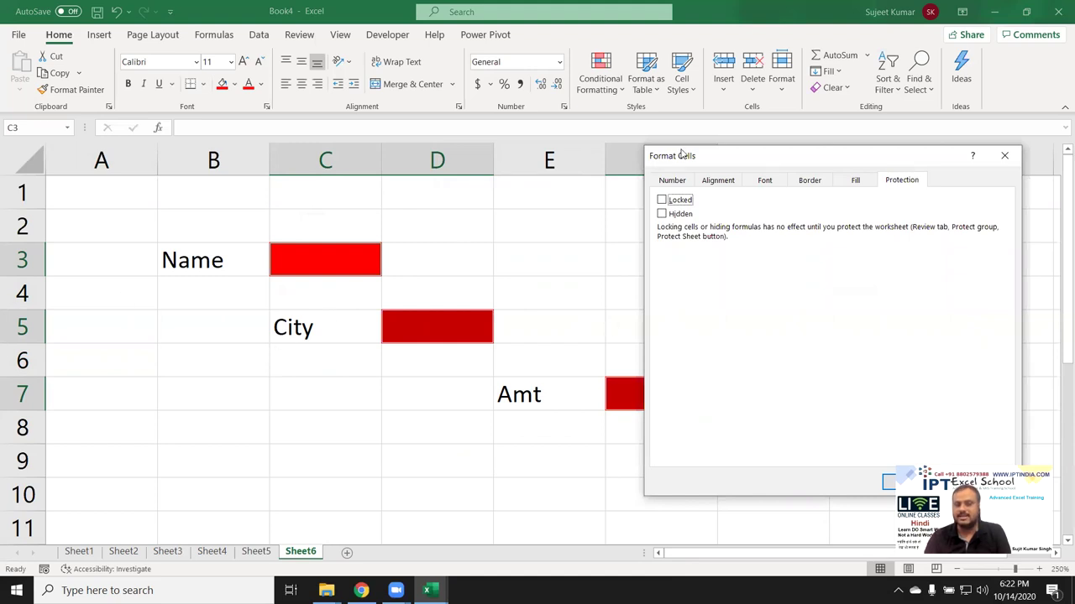
pyautogui.moveTo(680, 154); pyautogui.dragTo(597, 140)
pyautogui.click(823, 465)
pyautogui.click(433, 460)
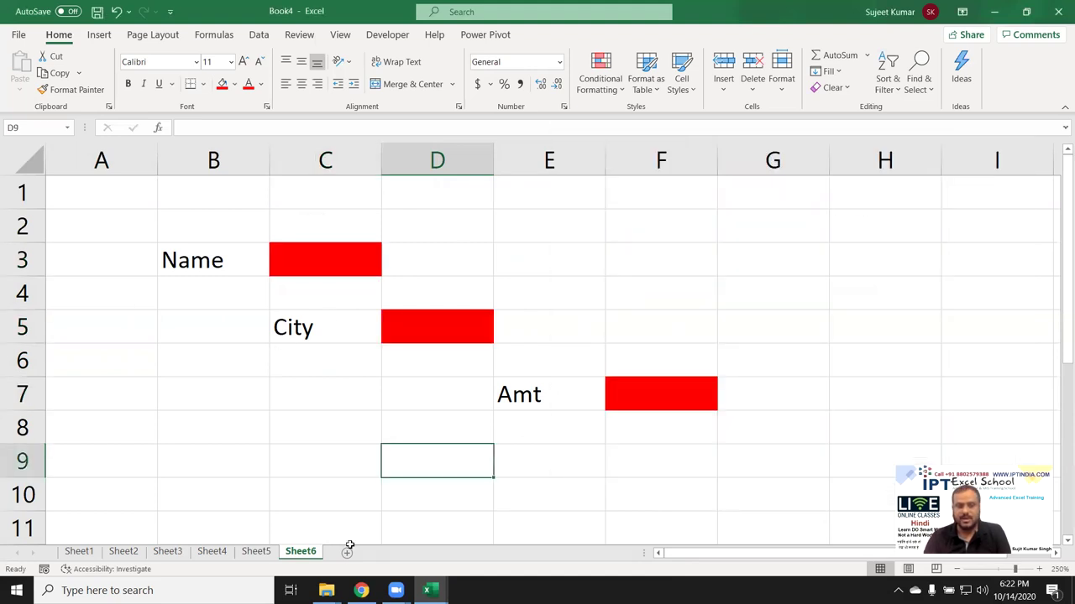
# Step: Protect Sheet6 with Select locked cells unticked
pyautogui.rightClick(304, 554)
pyautogui.click(337, 458)
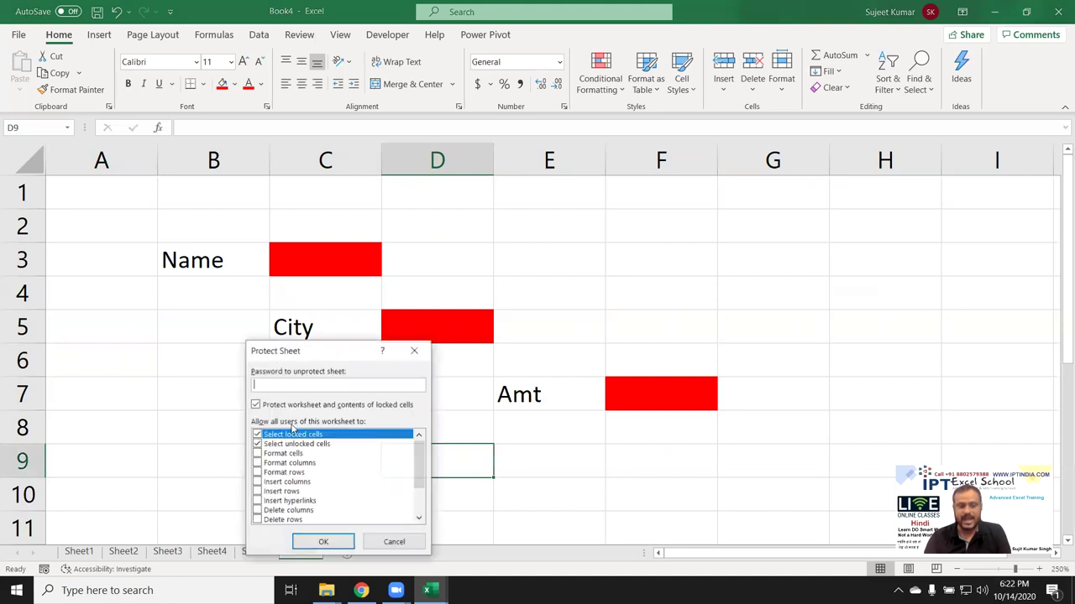
pyautogui.click(256, 435)
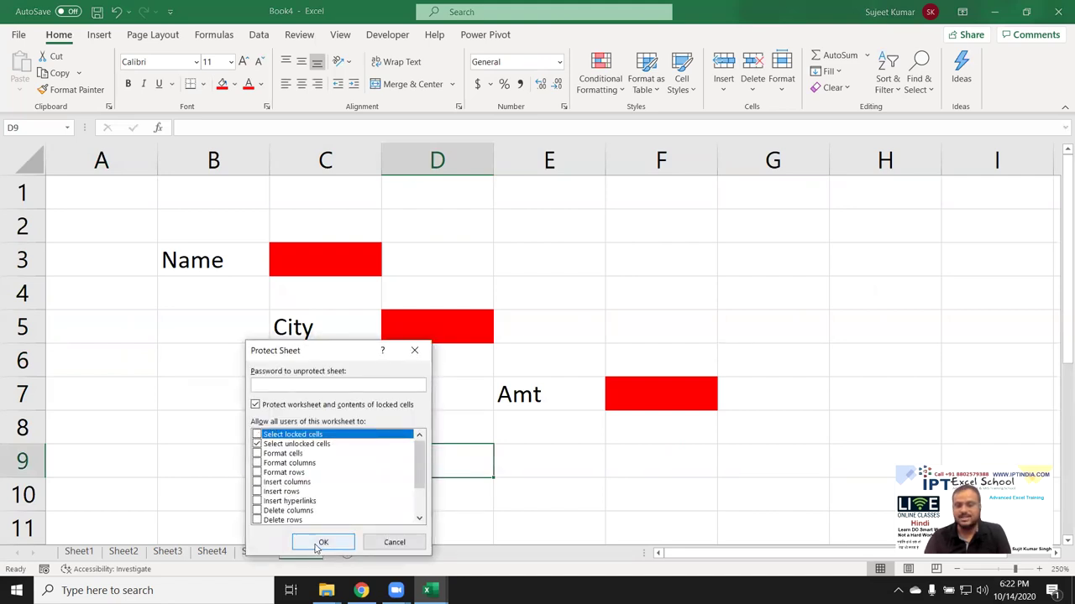
pyautogui.click(322, 542)
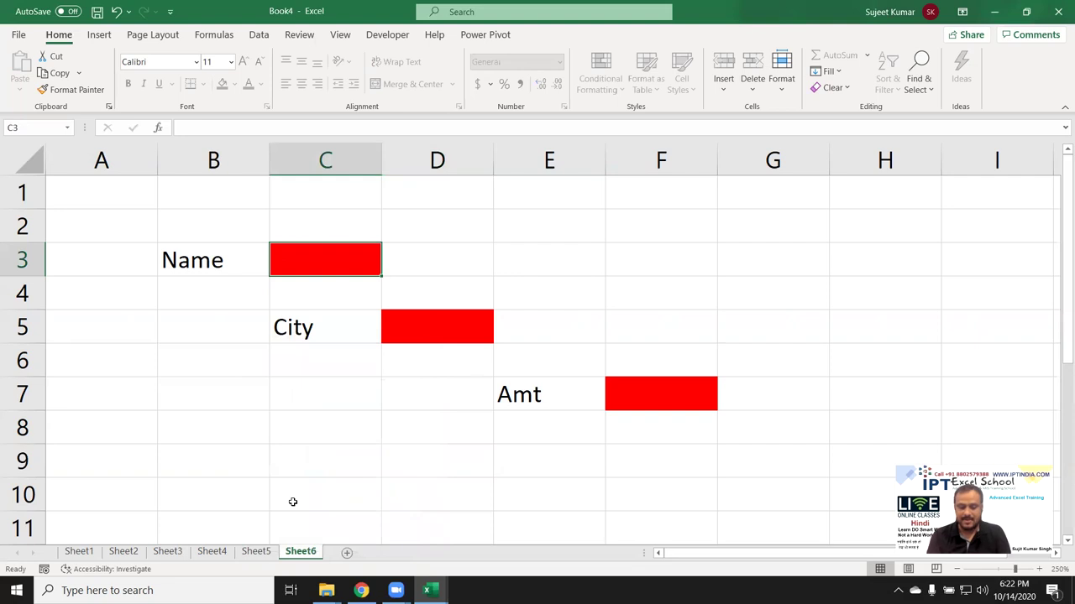
# Step: Fill the red cells with a name, Pune and 4587, then add Sheet7
pyautogui.write('Puja')
pyautogui.press('Return')
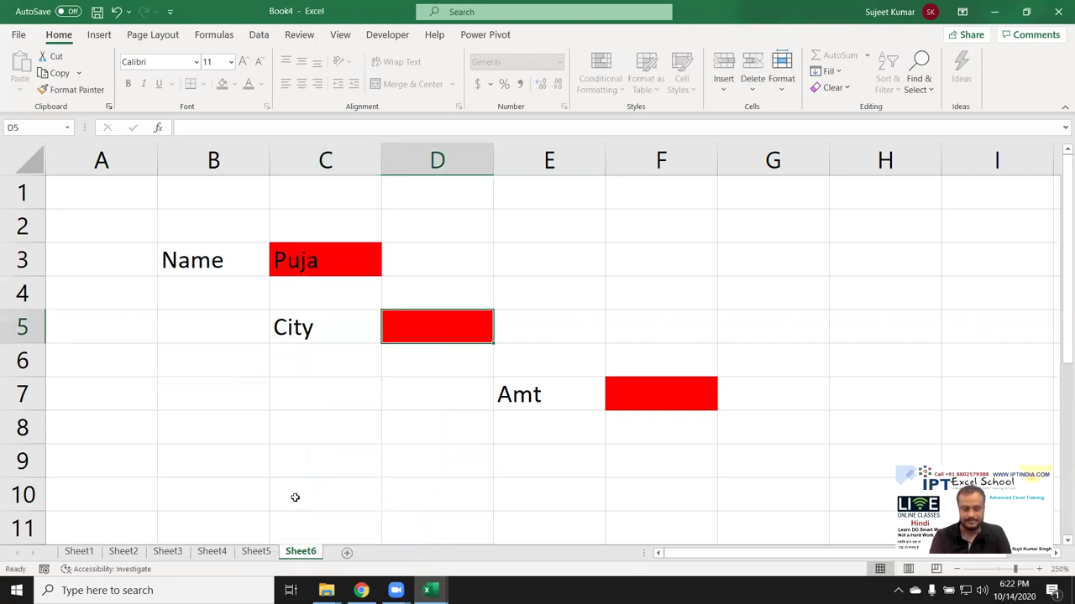
pyautogui.write('Pune')
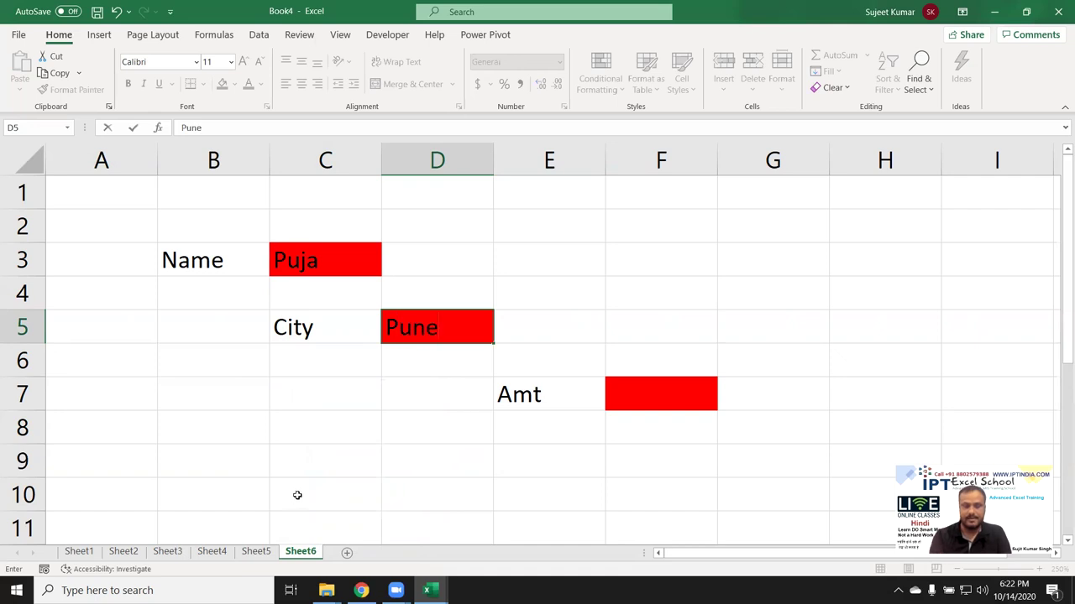
pyautogui.press('Return')
pyautogui.write('4587')
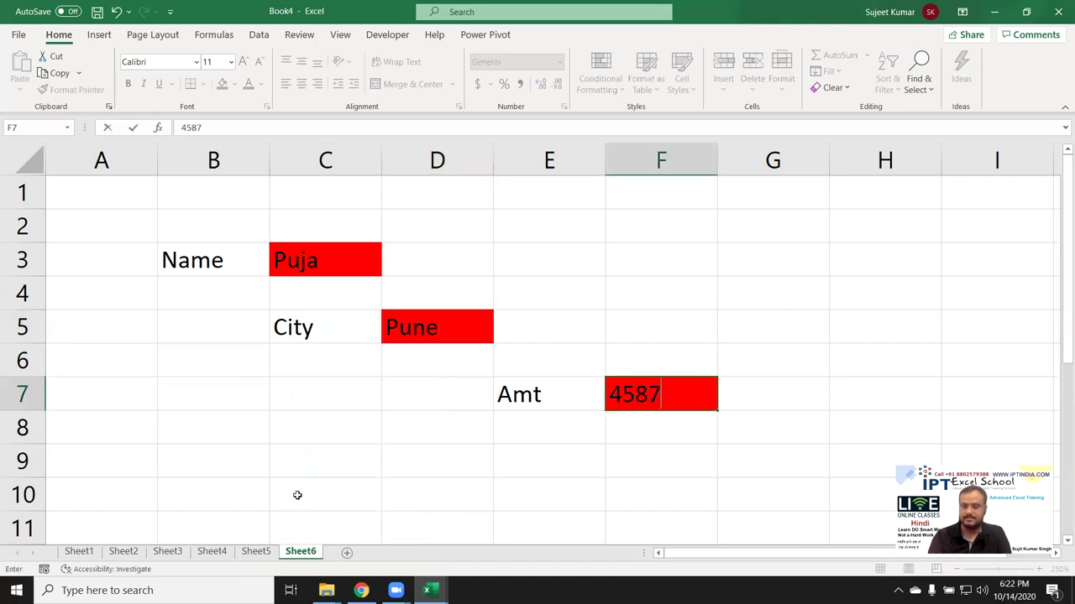
pyautogui.press('Return')
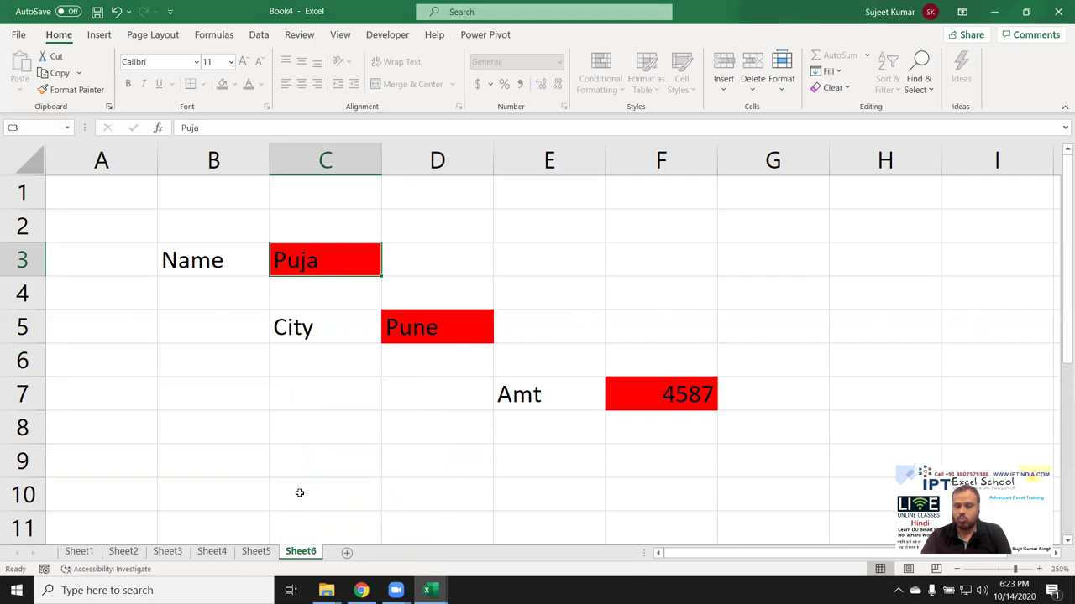
pyautogui.click(346, 552)
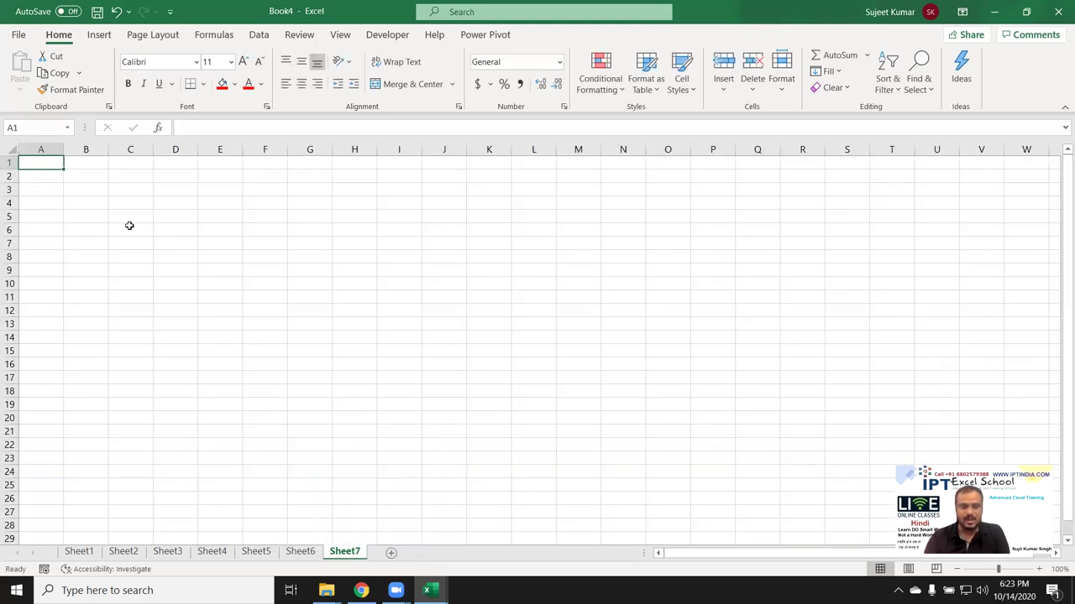
pyautogui.moveTo(129, 226); pyautogui.dragTo(313, 383)
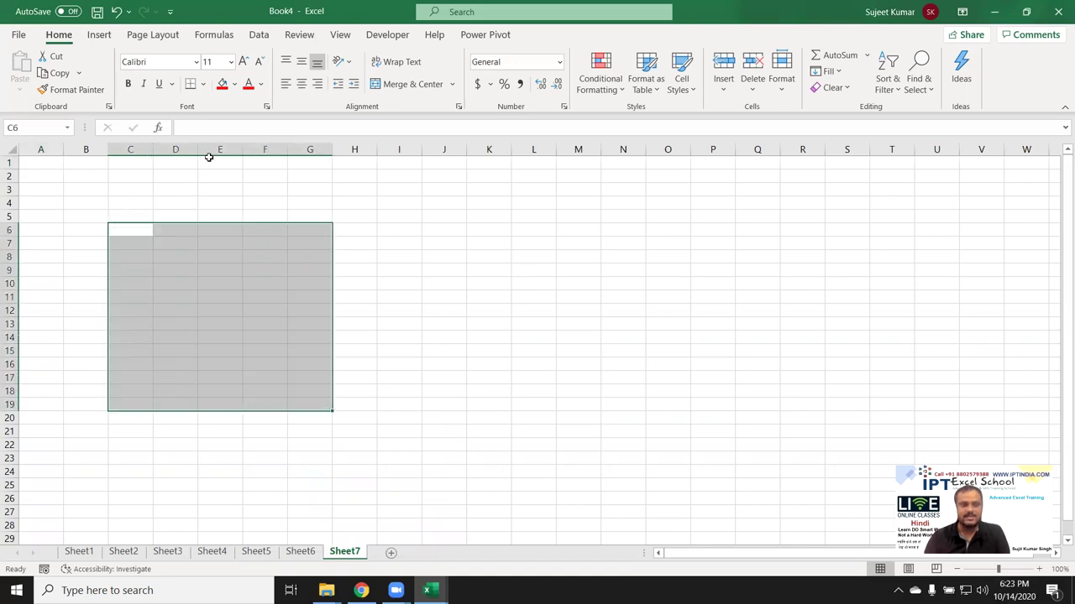
# Step: Fill C6:G19 light green and N6:Q20 dark blue
pyautogui.click(234, 84)
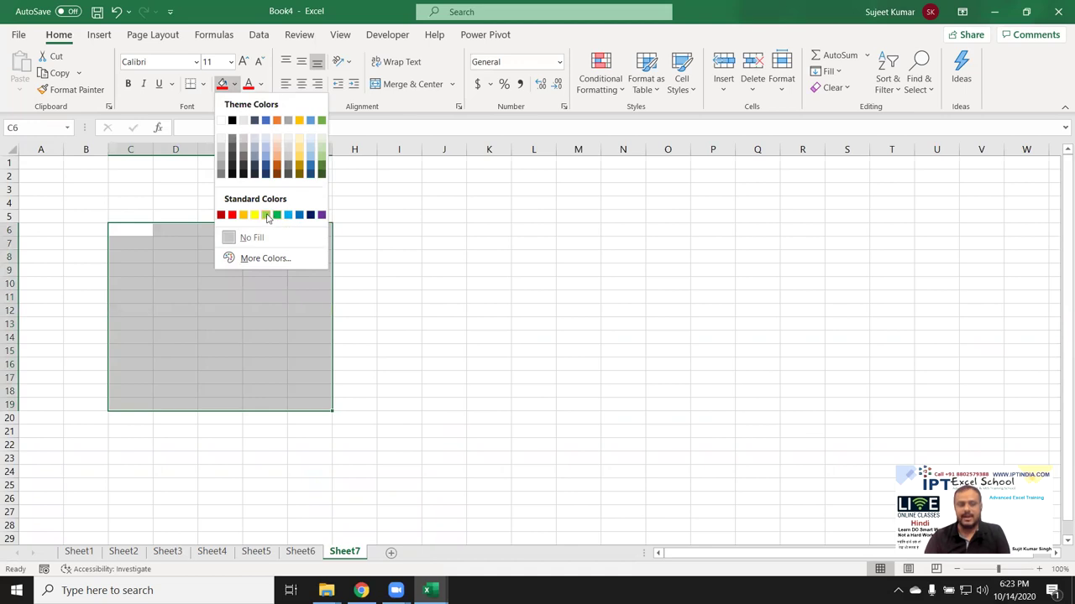
pyautogui.click(265, 214)
pyautogui.moveTo(603, 227); pyautogui.dragTo(776, 412)
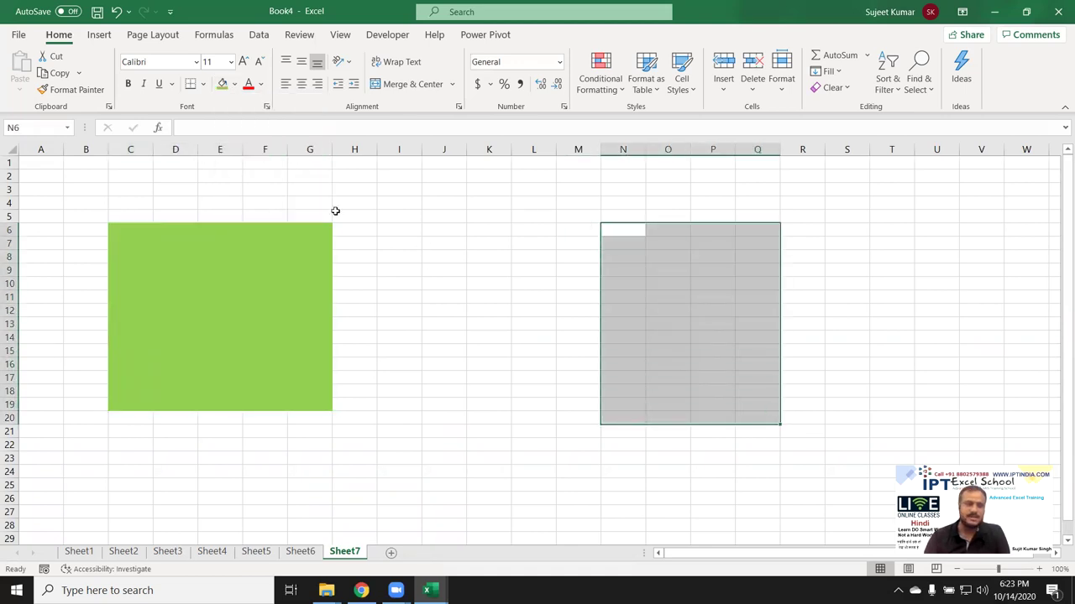
pyautogui.click(235, 84)
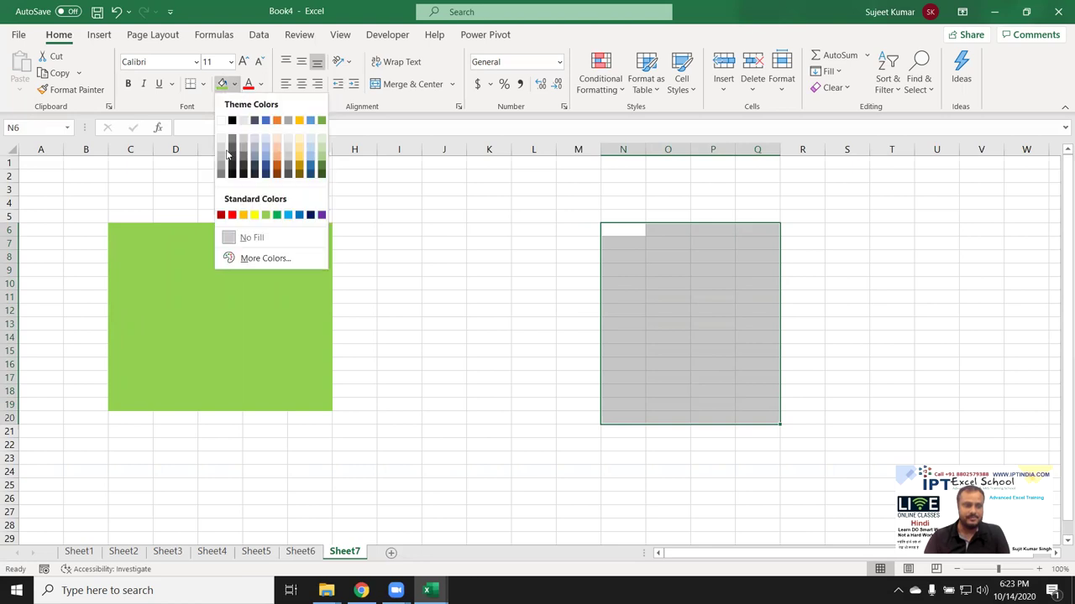
pyautogui.click(310, 214)
# Step: Label the green block A in C5 and the blue block B in N5
pyautogui.click(123, 212)
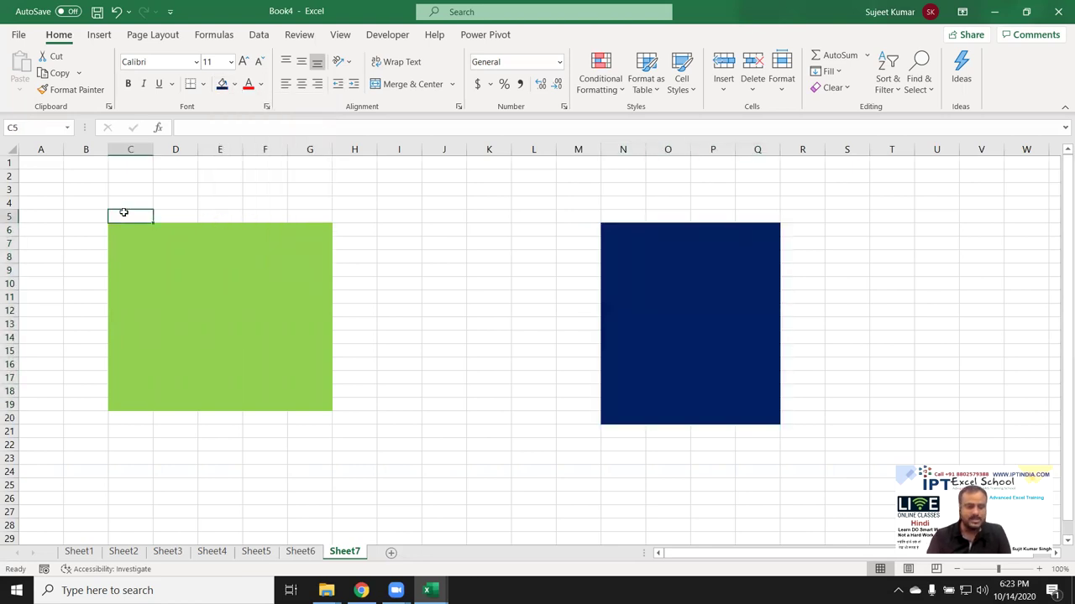
pyautogui.write('A')
pyautogui.click(617, 220)
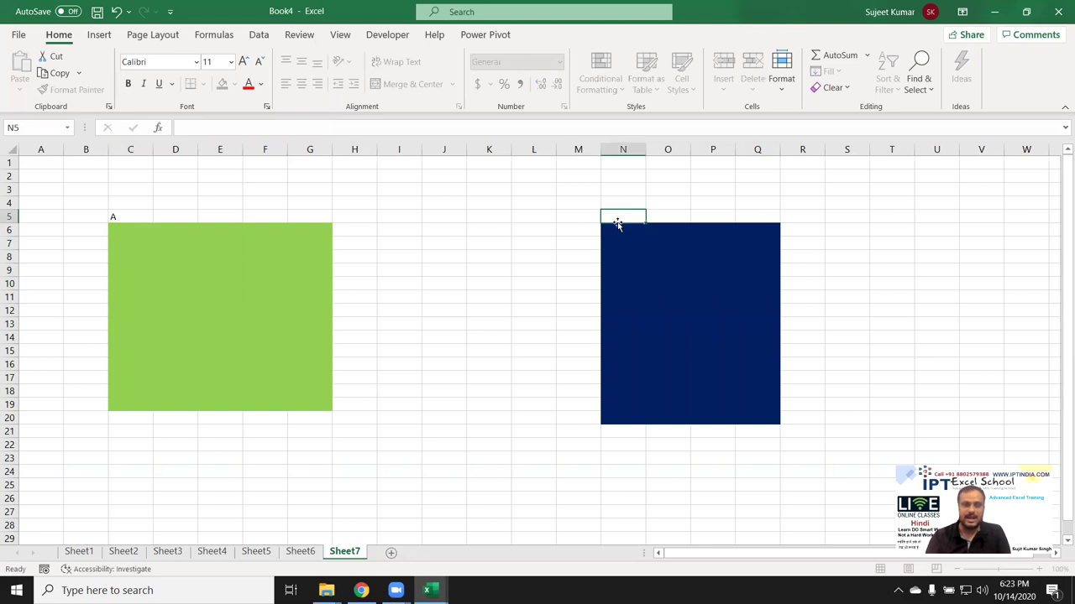
pyautogui.write('?B')
pyautogui.hotkey('ctrl', 'Return')
pyautogui.doubleClick(617, 220)
pyautogui.press('Home')
pyautogui.press('Delete')
pyautogui.click(288, 288)
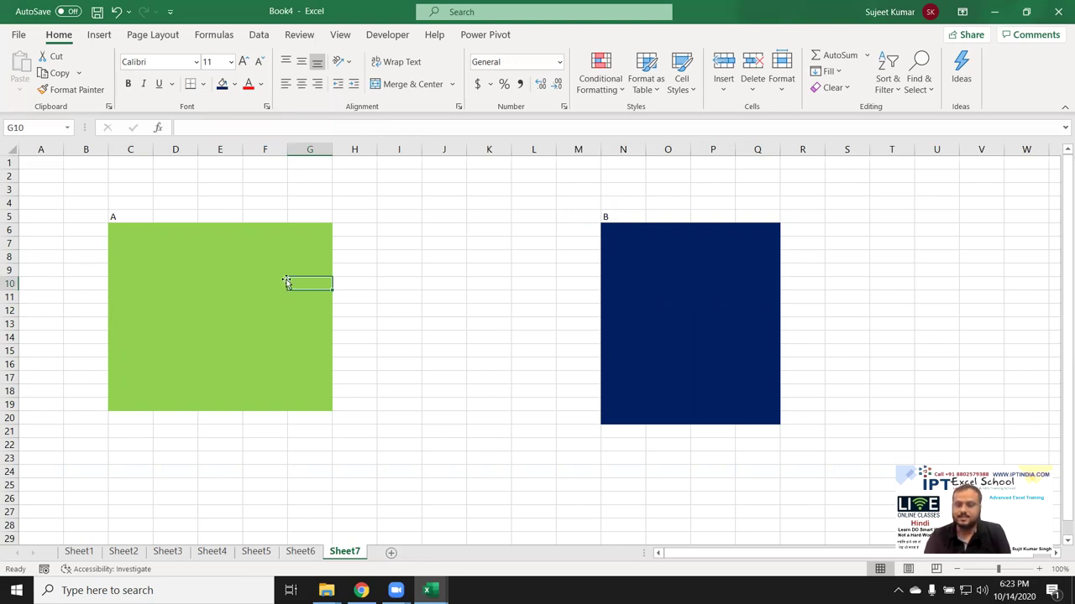
# Step: Select the green block C6:G19
pyautogui.moveTo(114, 223); pyautogui.dragTo(239, 300)
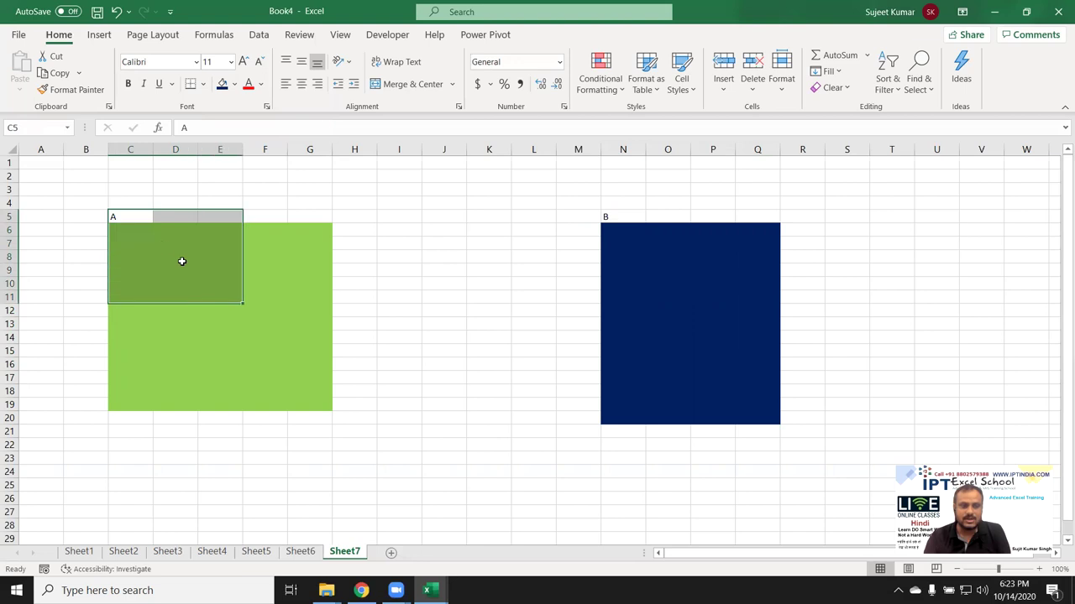
pyautogui.moveTo(116, 236); pyautogui.dragTo(301, 417)
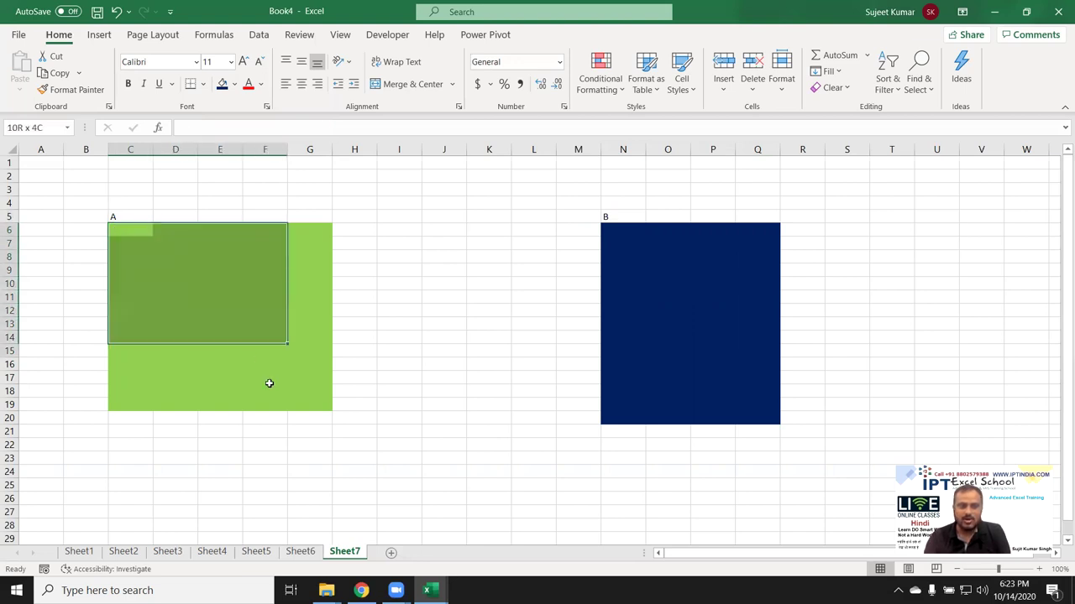
pyautogui.moveTo(302, 412); pyautogui.dragTo(303, 407)
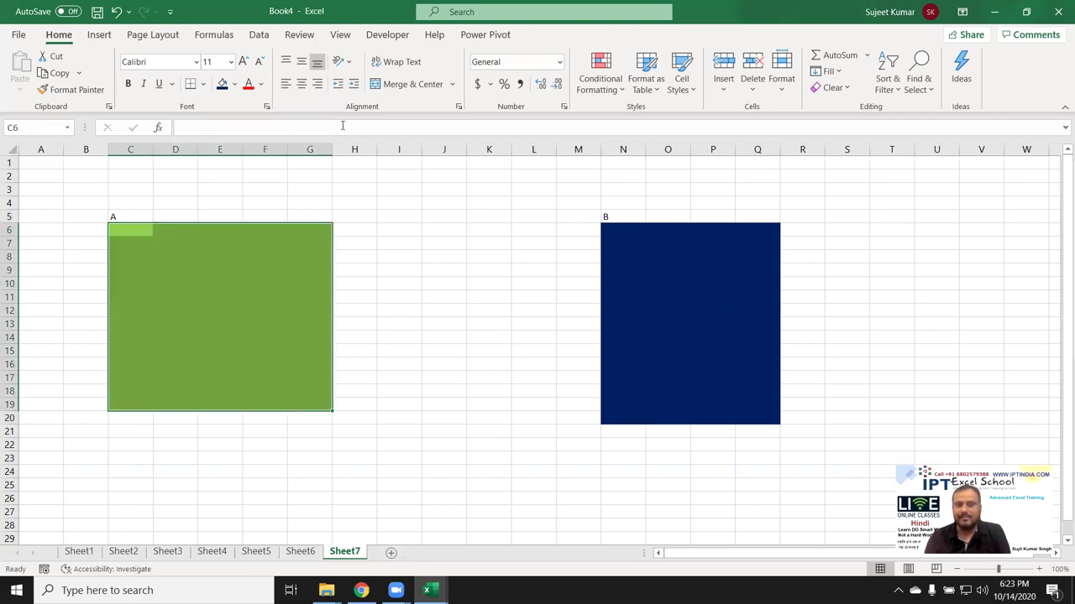
# Step: Define Range1 for $C$6:$G$19 with a password in Allow Edit Ranges
pyautogui.click(299, 35)
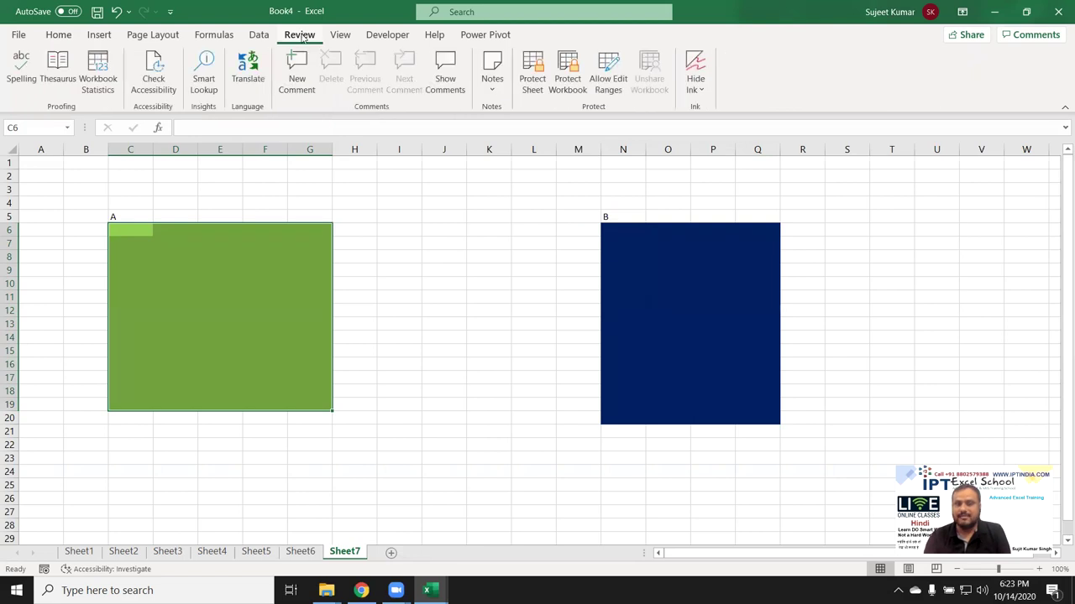
pyautogui.click(592, 91)
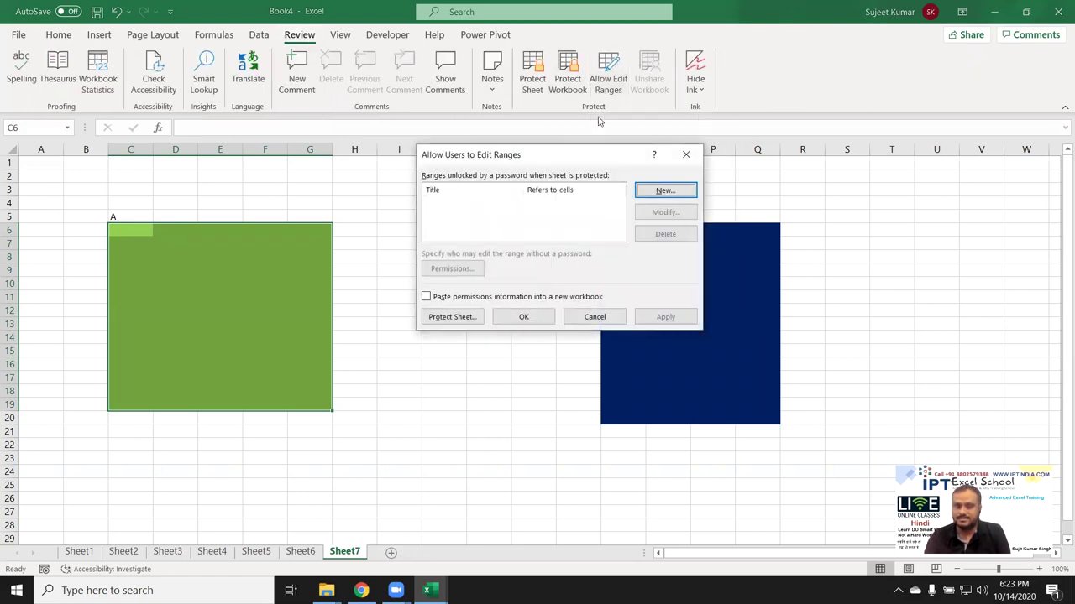
pyautogui.click(689, 191)
pyautogui.click(459, 266)
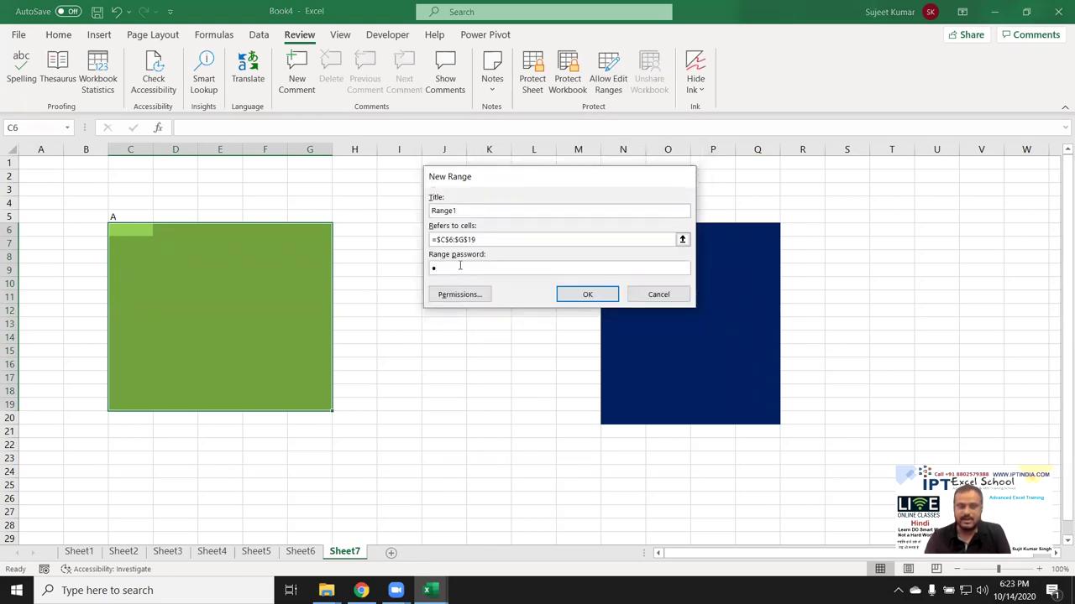
pyautogui.click(573, 298)
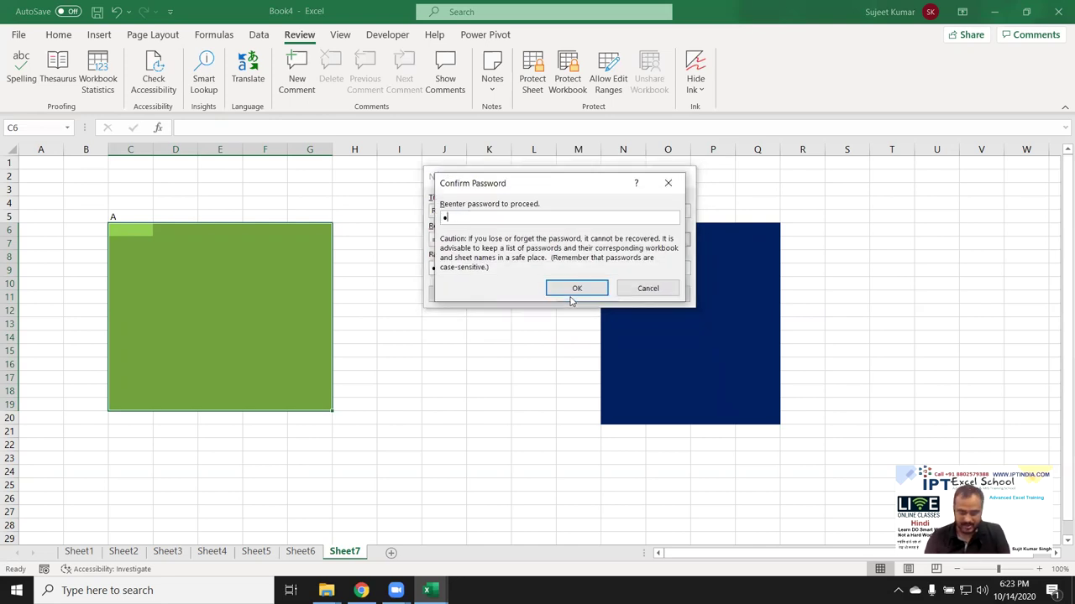
pyautogui.click(574, 290)
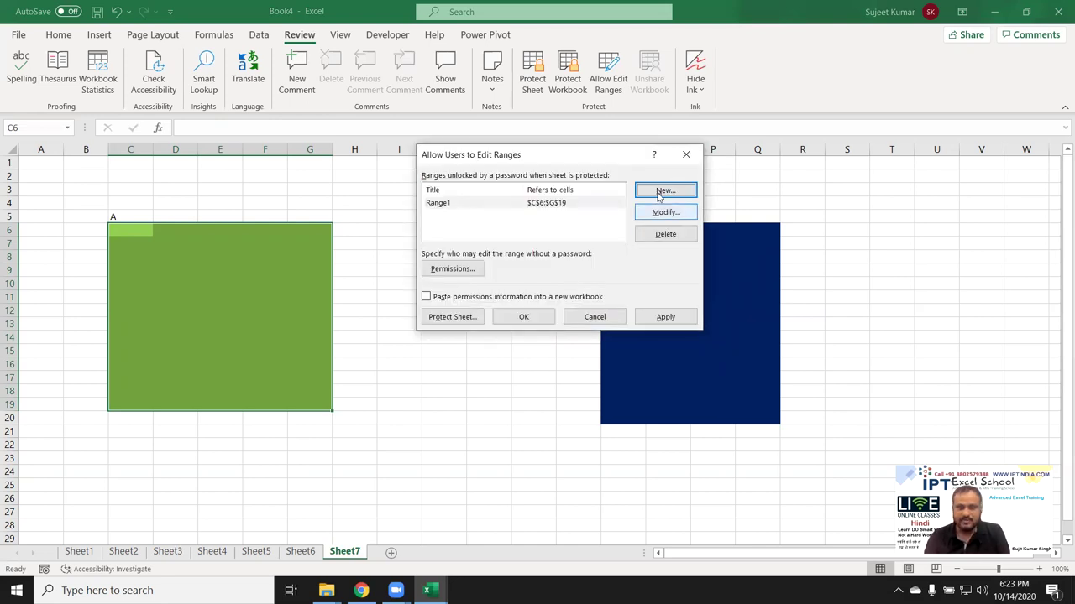
# Step: Add password-protected Range2 for N6:Q20 and close the edit ranges list
pyautogui.click(660, 192)
pyautogui.moveTo(532, 173); pyautogui.dragTo(346, 140)
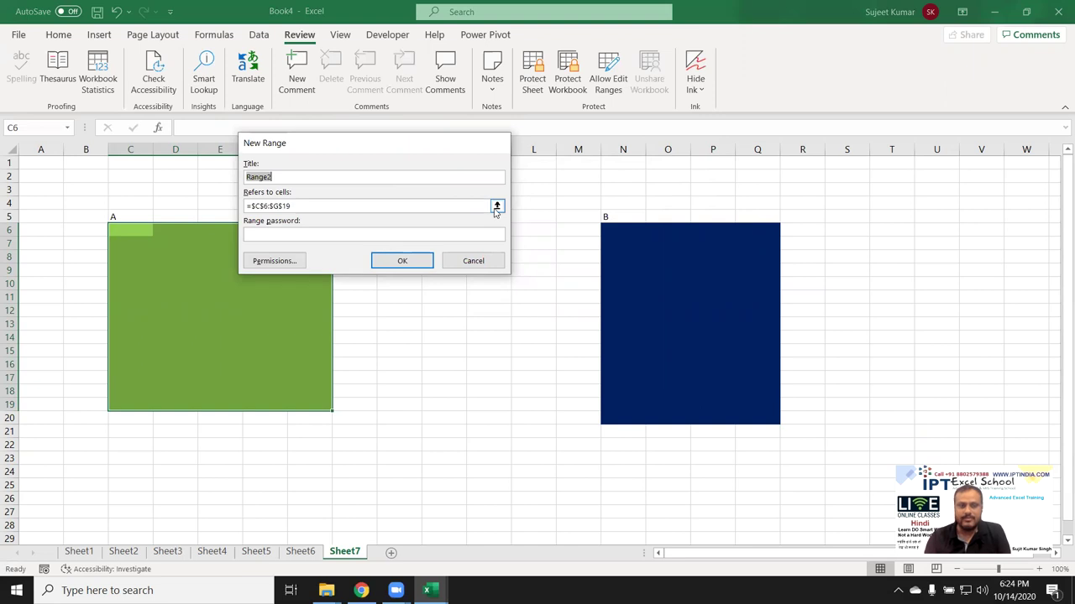
pyautogui.click(496, 207)
pyautogui.click(608, 228)
pyautogui.moveTo(608, 227); pyautogui.dragTo(765, 417)
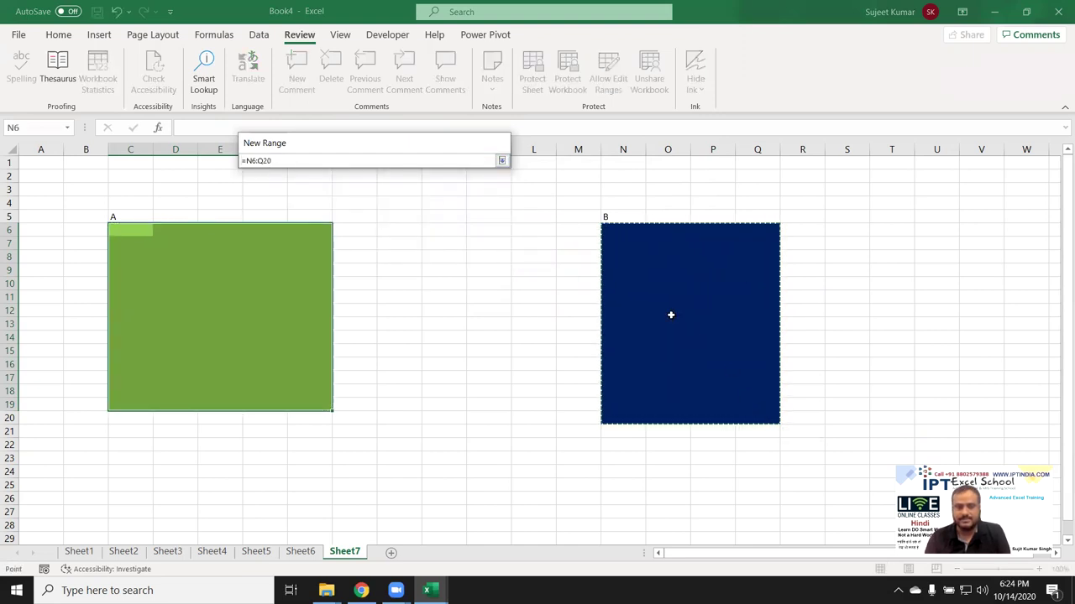
pyautogui.click(501, 160)
pyautogui.click(324, 234)
pyautogui.press('Return')
pyautogui.write('1')
pyautogui.click(556, 286)
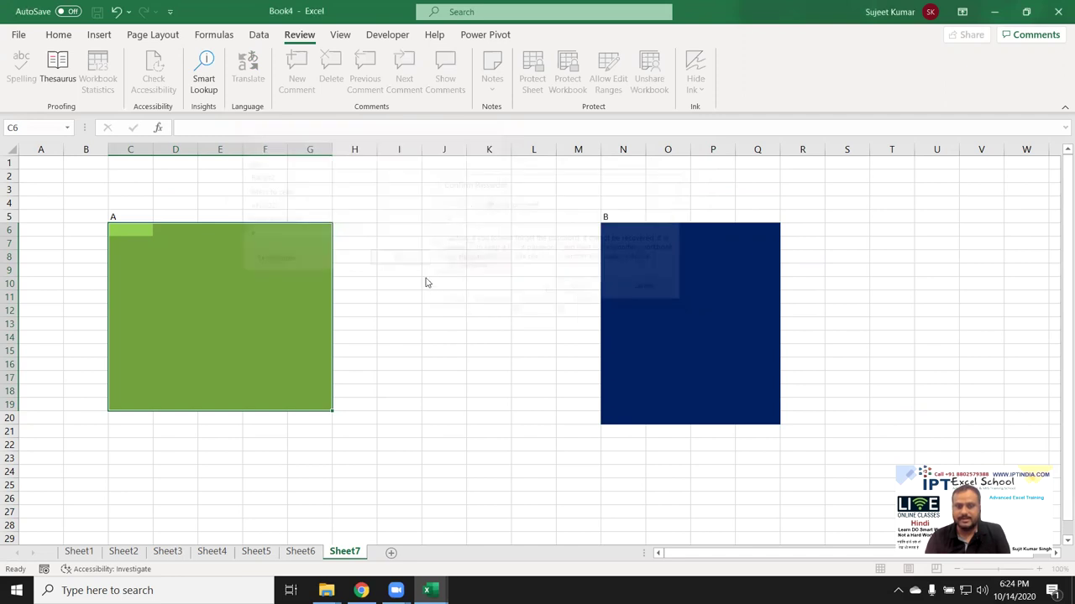
pyautogui.click(471, 284)
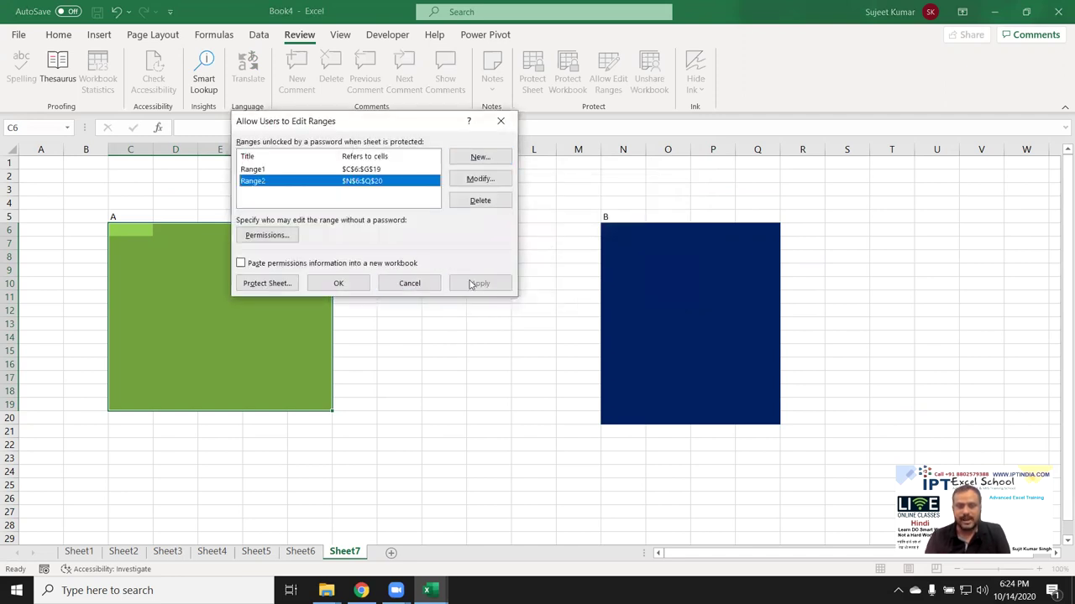
pyautogui.click(339, 283)
pyautogui.click(277, 296)
# Step: Enter s in F11 of the green block, then select K10
pyautogui.write('s')
pyautogui.click(697, 281)
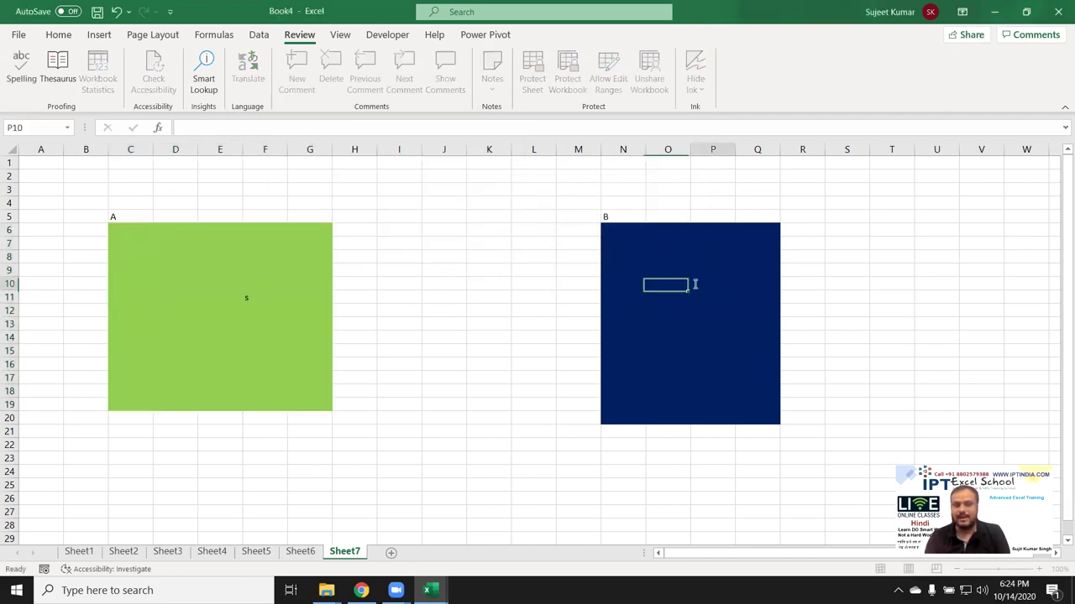
pyautogui.write('s')
pyautogui.click(486, 283)
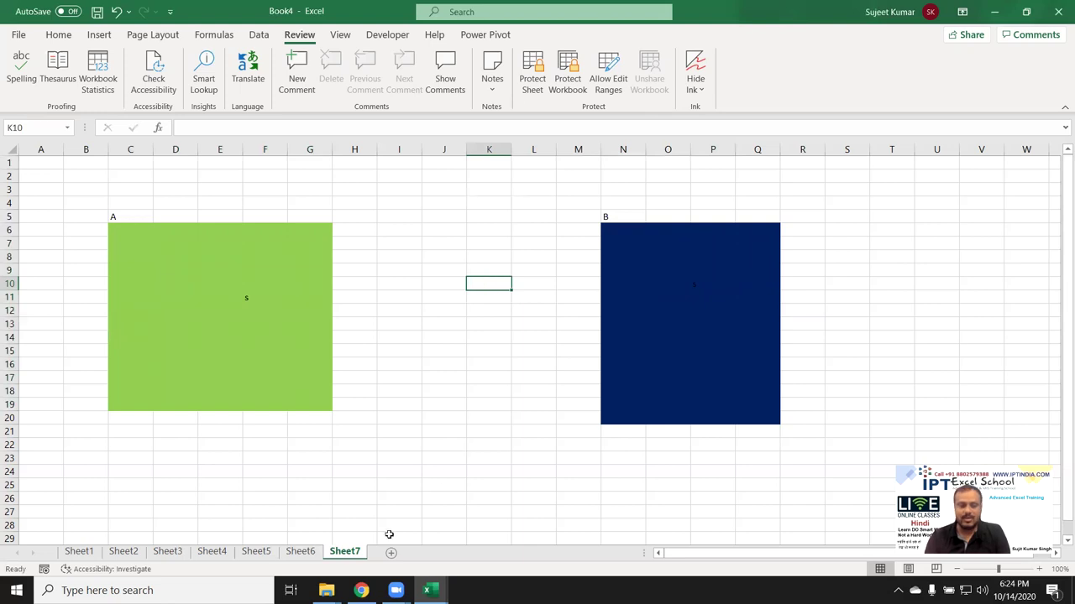
# Step: Password-protect Sheet7 and verify that editing J19 shows the protected-sheet warning
pyautogui.rightClick(361, 554)
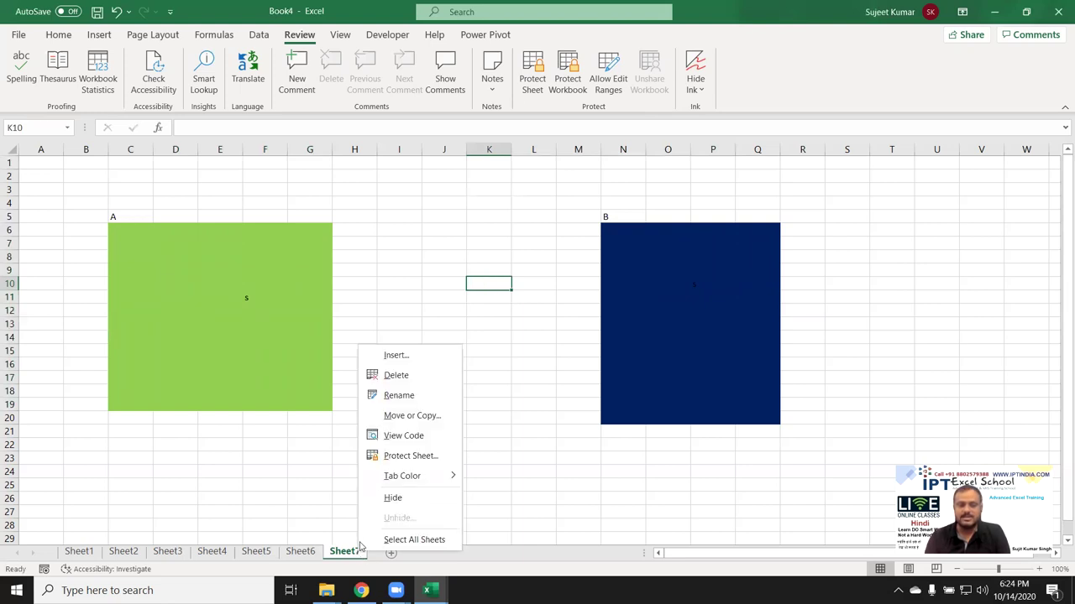
pyautogui.click(388, 456)
pyautogui.write('1')
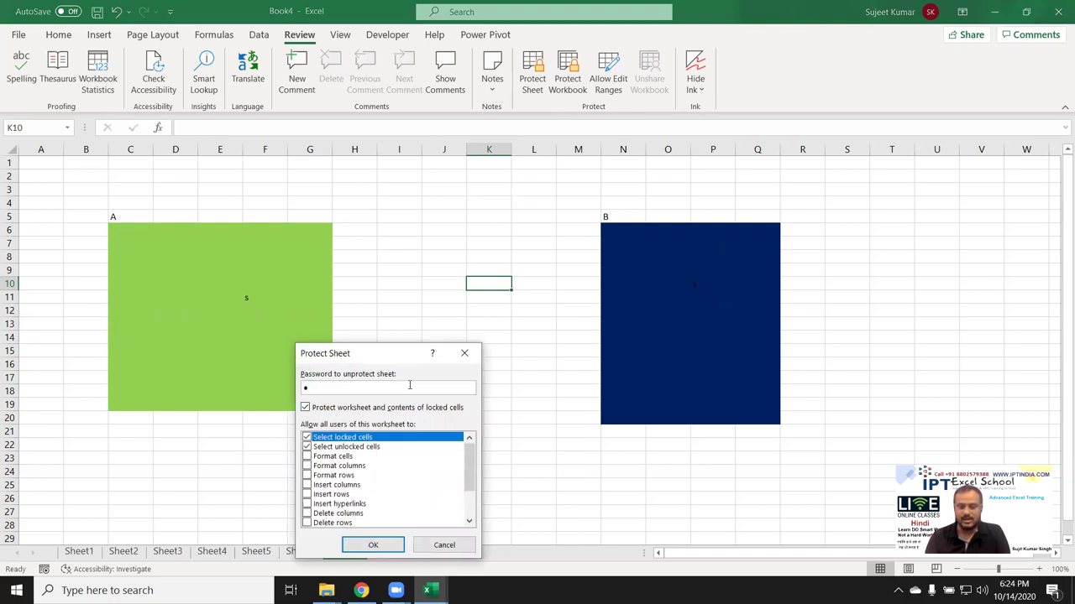
pyautogui.click(397, 548)
pyautogui.write('1')
pyautogui.click(415, 504)
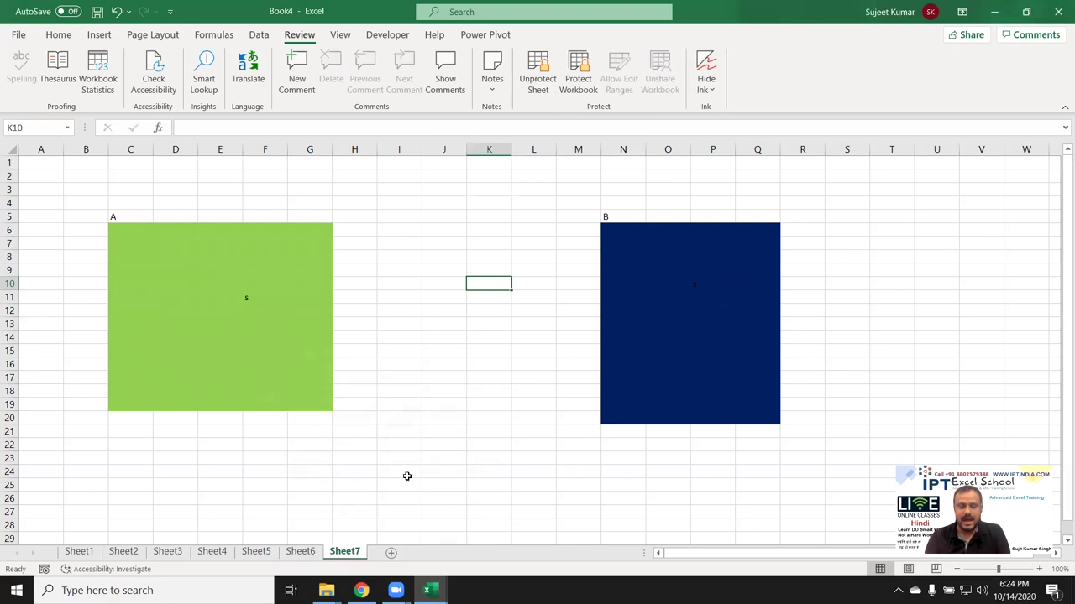
pyautogui.doubleClick(424, 407)
pyautogui.click(544, 334)
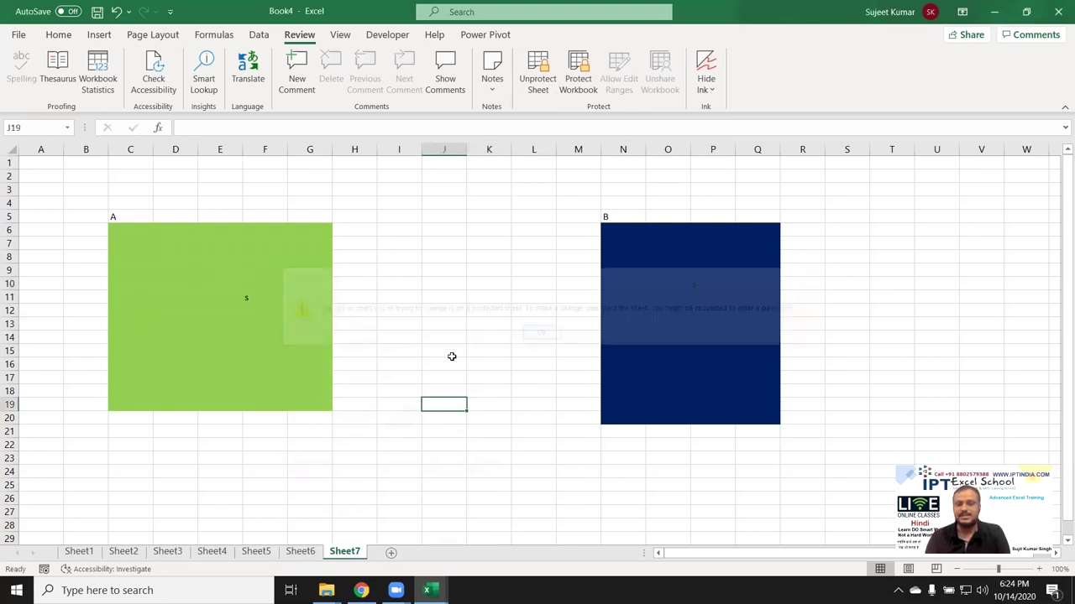
pyautogui.click(298, 352)
# Step: Unlock the green range with its password and enter sa and asd in E9, E12, D16, C11
pyautogui.doubleClick(298, 353)
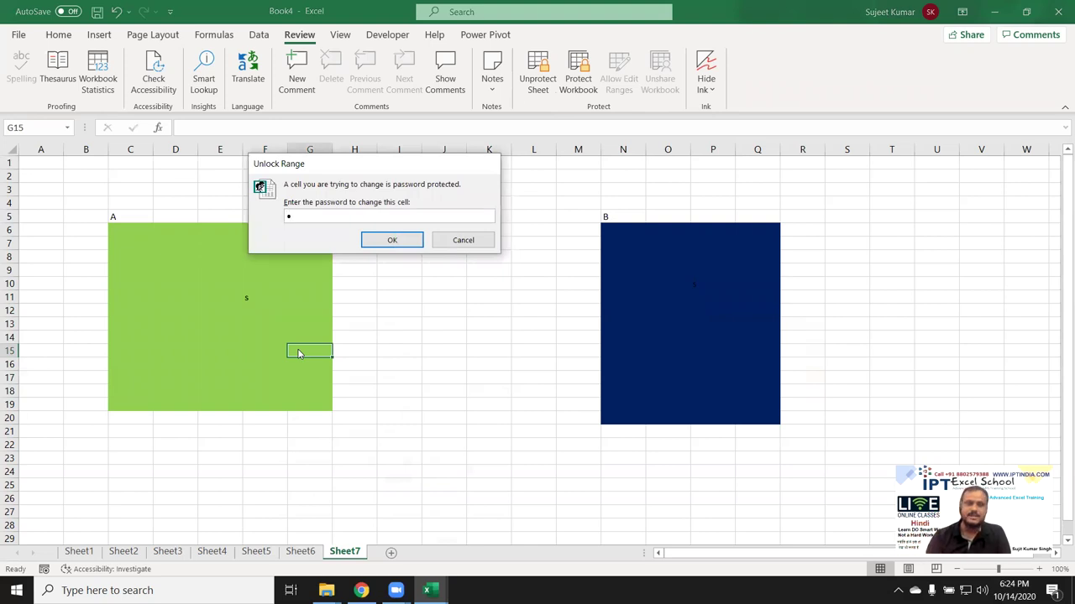
pyautogui.press('Return')
pyautogui.click(216, 269)
pyautogui.write('sa')
pyautogui.click(208, 311)
pyautogui.write('asd')
pyautogui.click(175, 362)
pyautogui.write('asd')
pyautogui.click(133, 297)
pyautogui.write('asd')
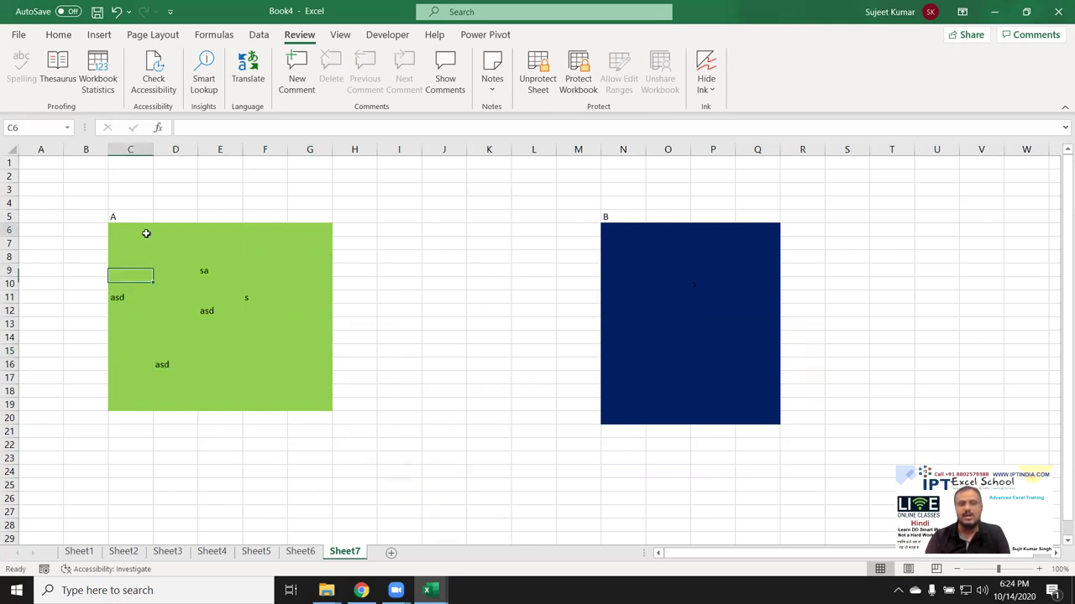
pyautogui.click(135, 232)
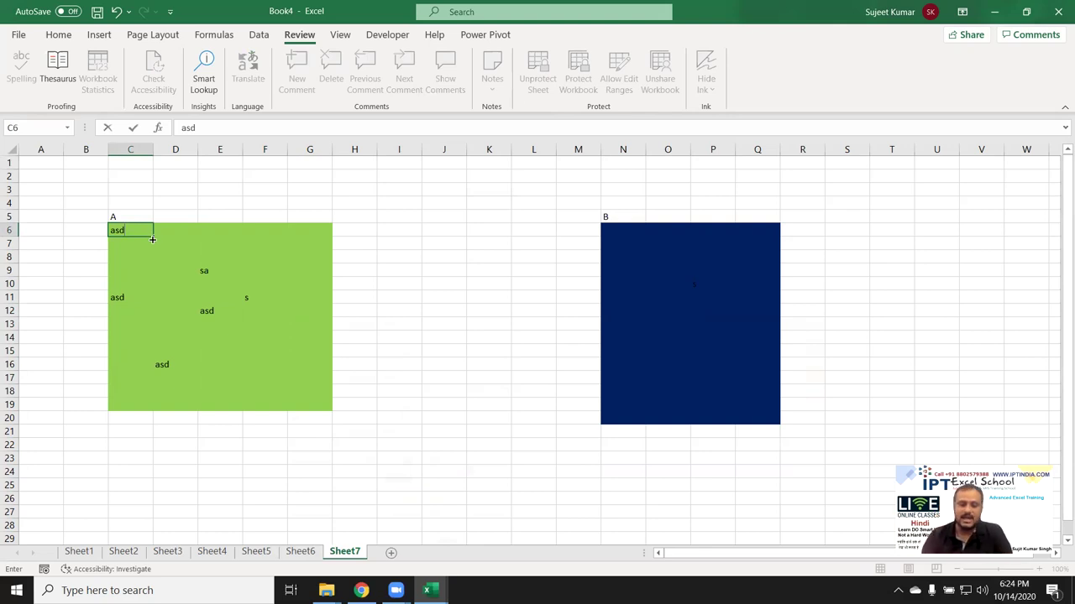
pyautogui.write('asd')
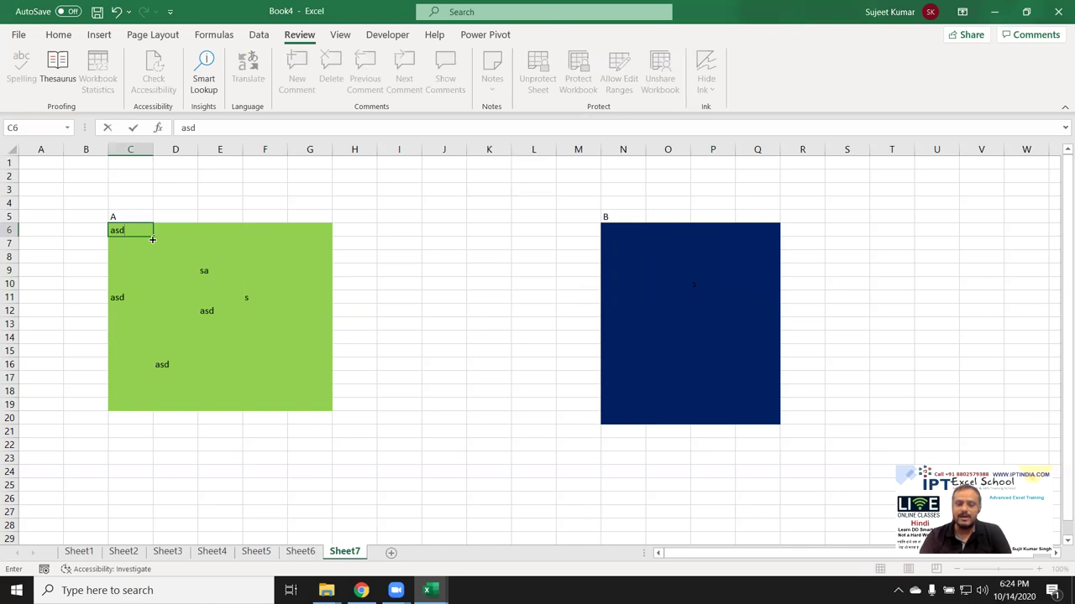
pyautogui.click(153, 243)
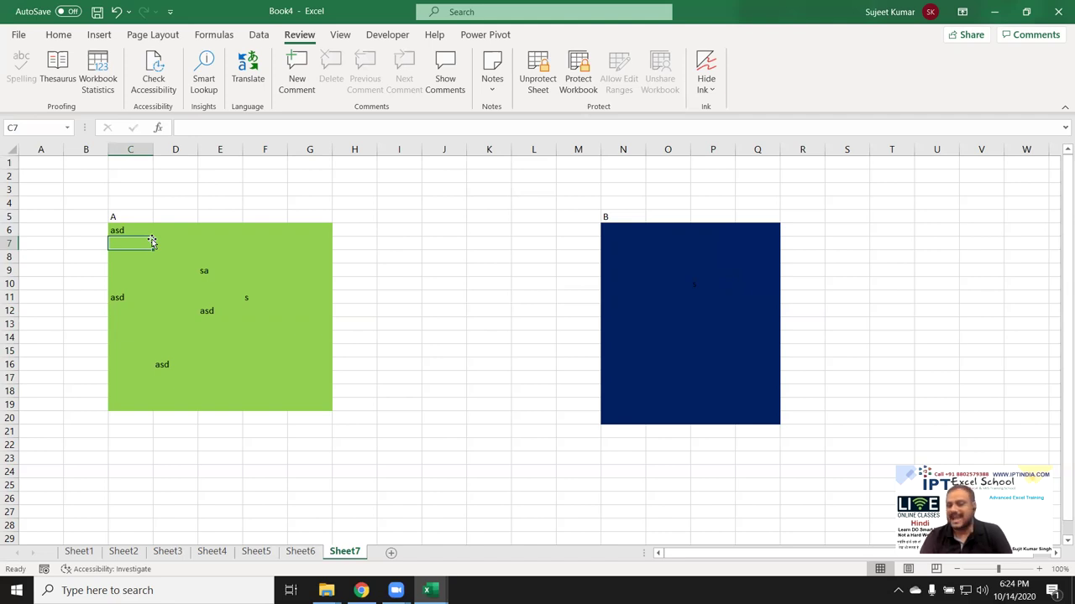
# Step: Try editing O10 in the blue range with a wrong password
pyautogui.click(683, 285)
pyautogui.doubleClick(685, 289)
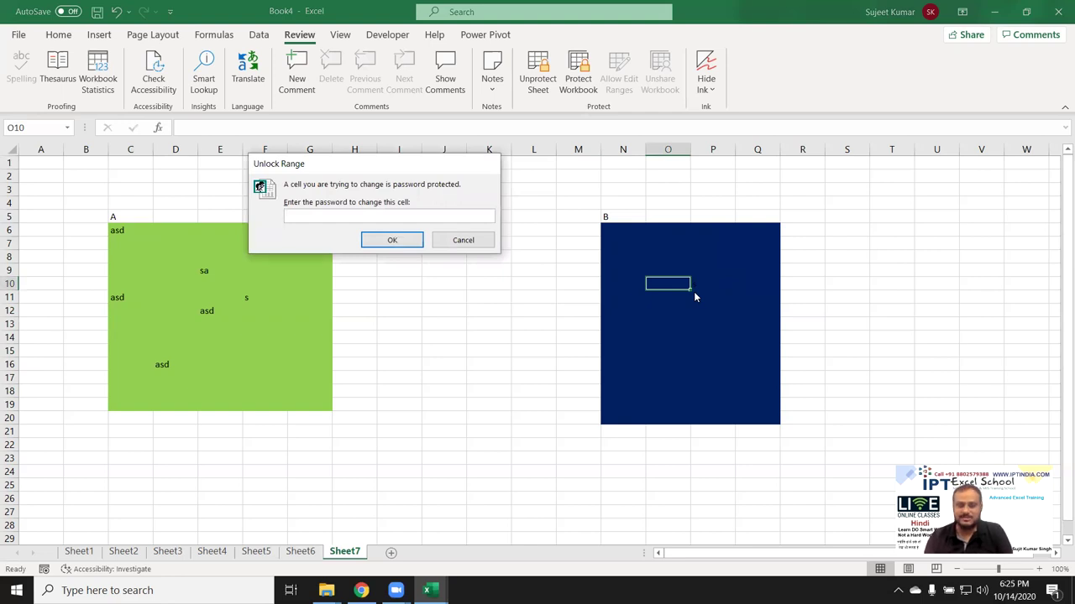
pyautogui.write('a')
pyautogui.press('Return')
pyautogui.press('Return')
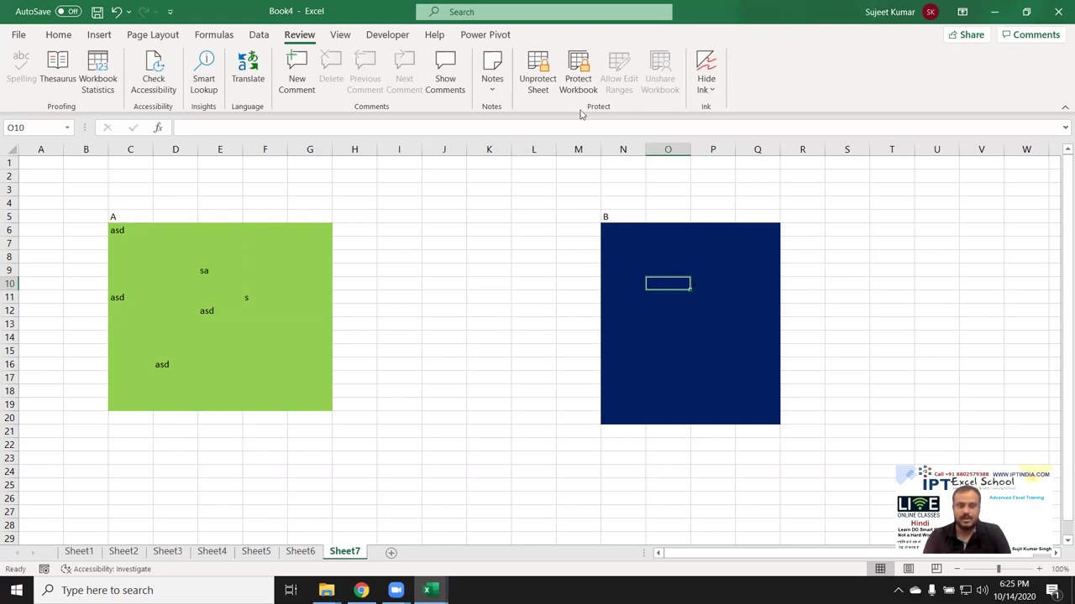
pyautogui.click(706, 188)
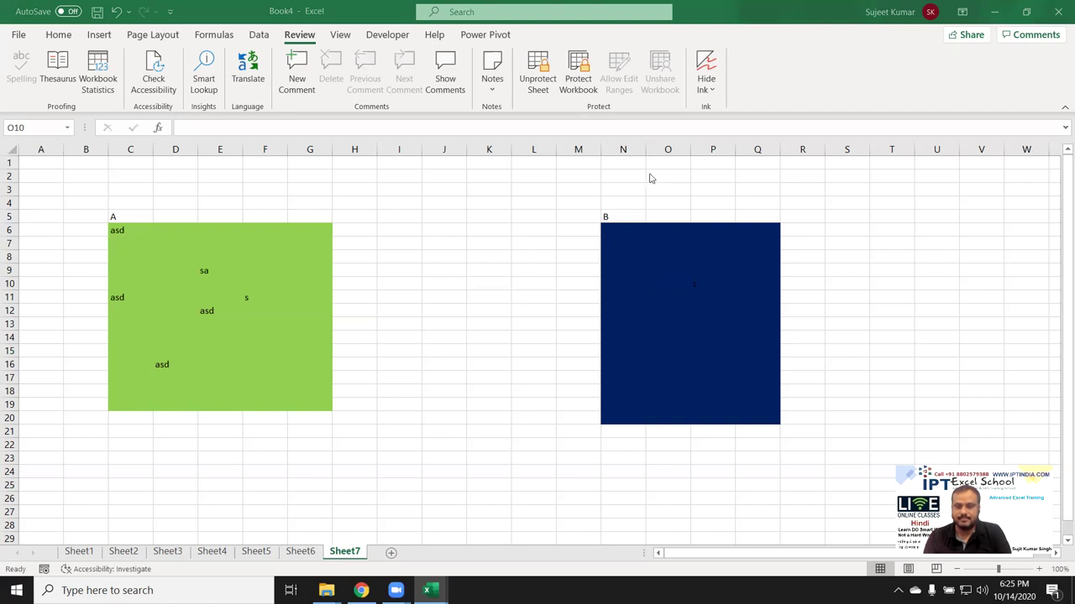
# Step: Type s into F17 and F13 of the green range
pyautogui.click(256, 283)
pyautogui.click(260, 350)
pyautogui.click(256, 377)
pyautogui.write('s')
pyautogui.click(264, 324)
pyautogui.write('s')
pyautogui.click(280, 286)
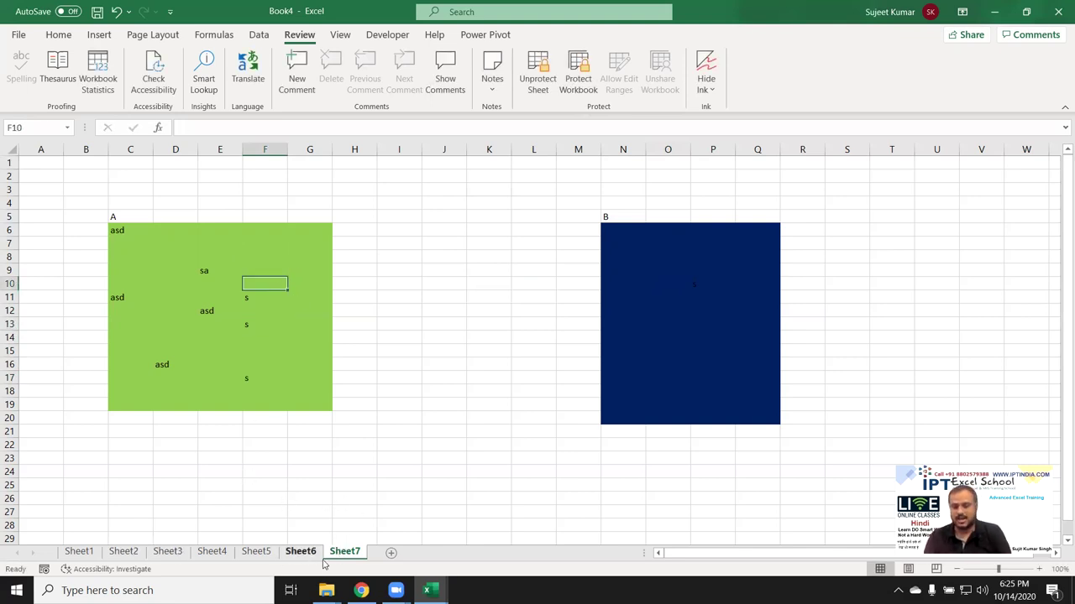
# Step: Delete the Sheet7 tab and confirm its permanent removal, after backing out of an accidental Insert dialog
pyautogui.rightClick(332, 552)
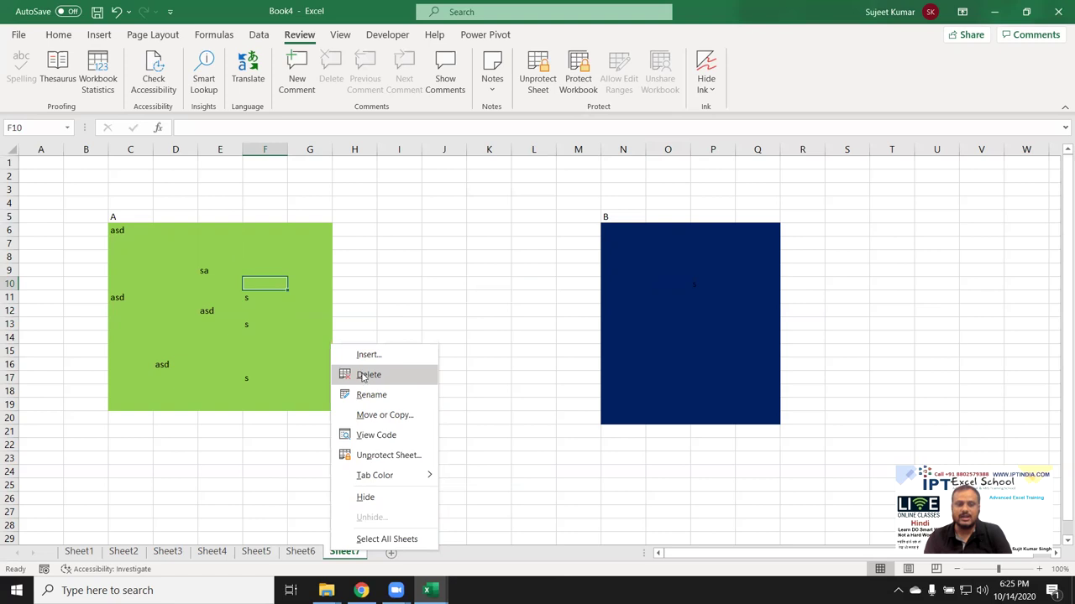
pyautogui.click(362, 357)
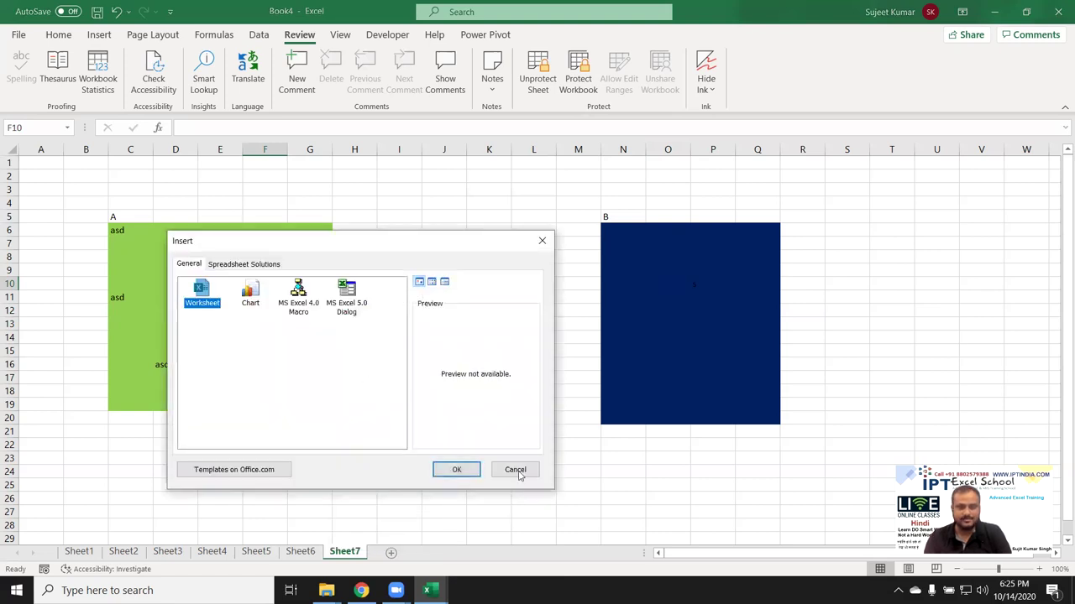
pyautogui.click(514, 469)
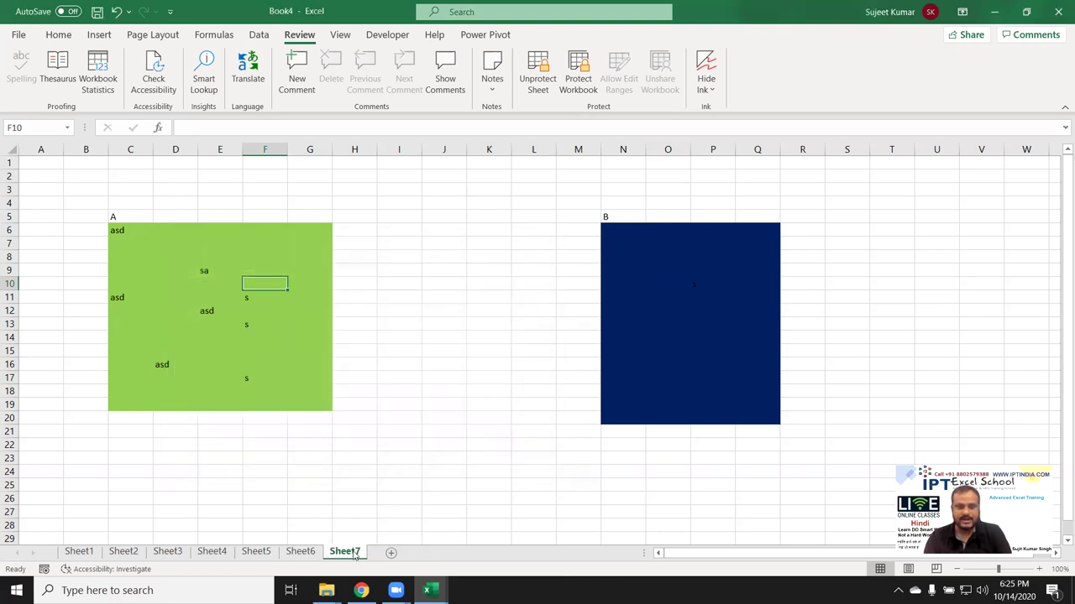
pyautogui.rightClick(353, 552)
pyautogui.click(410, 384)
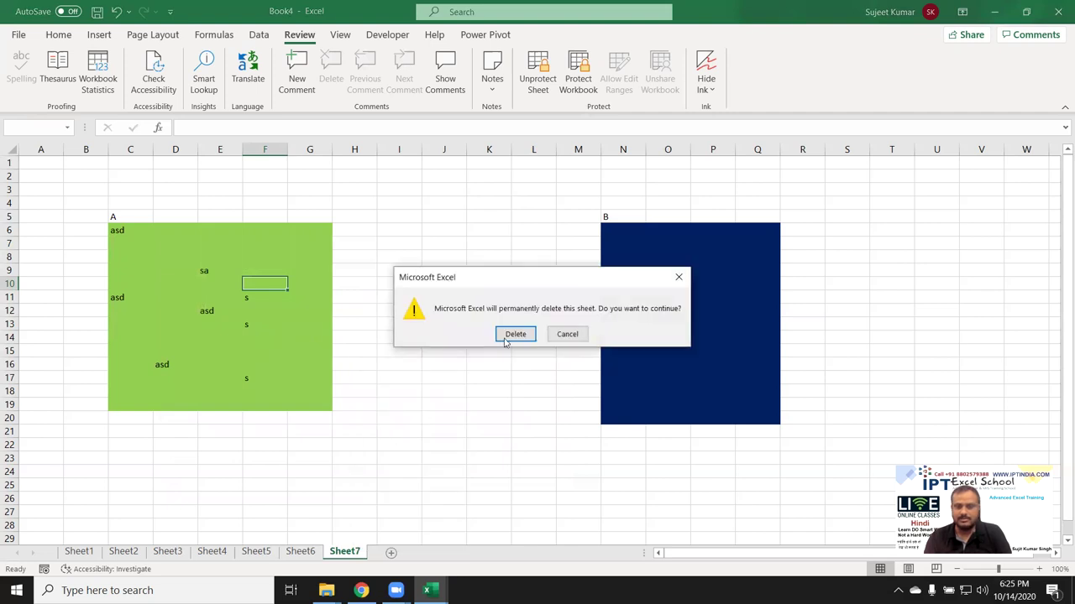
pyautogui.click(510, 336)
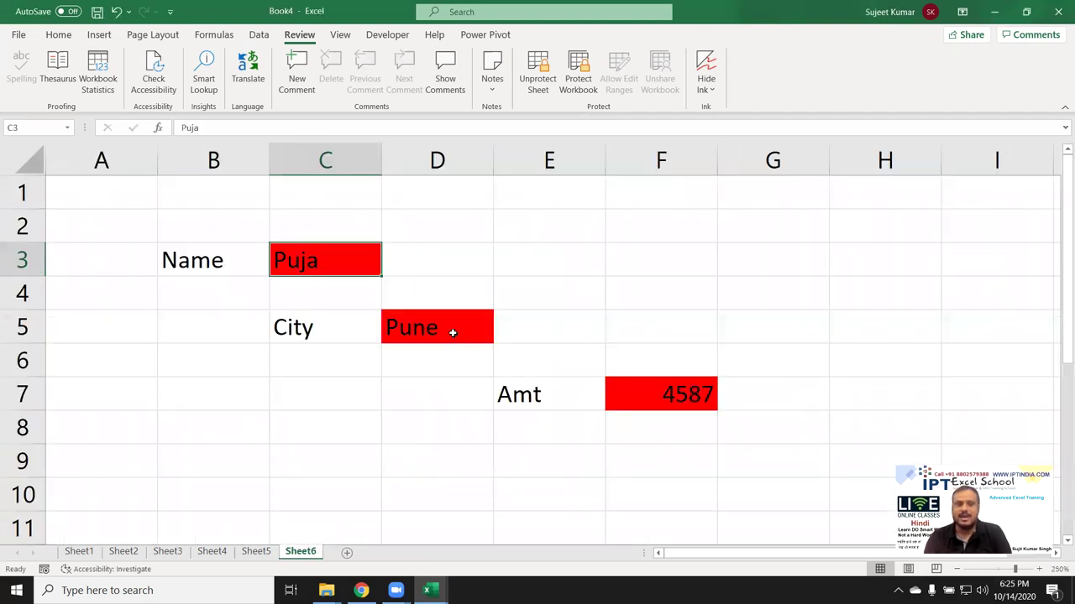
# Step: Protect Book4's workbook structure, check that the sheet-tab actions are greyed out, then minimize Book4
pyautogui.click(578, 84)
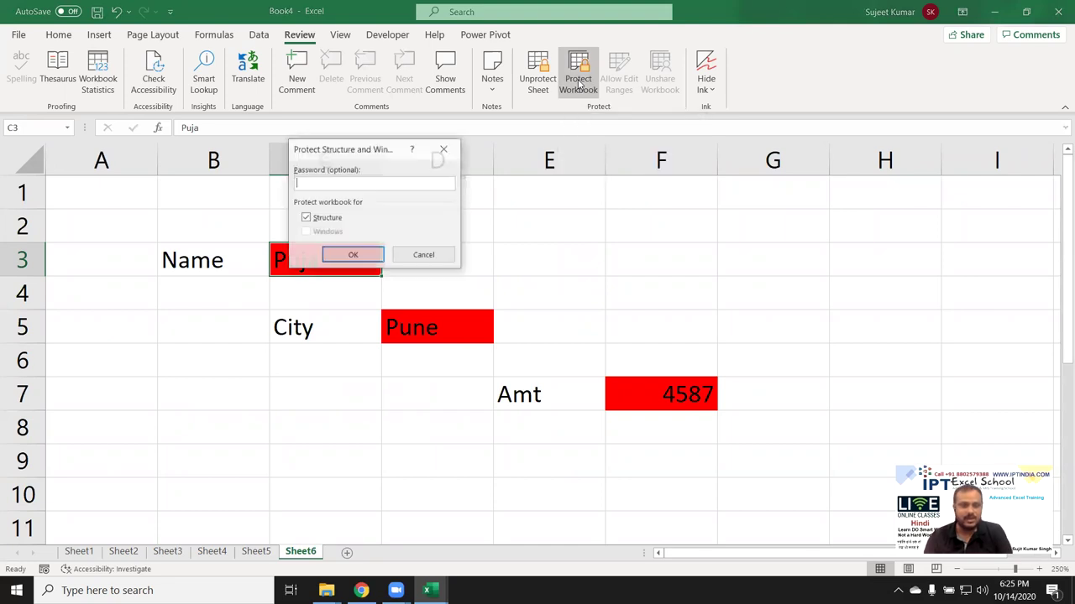
pyautogui.click(357, 256)
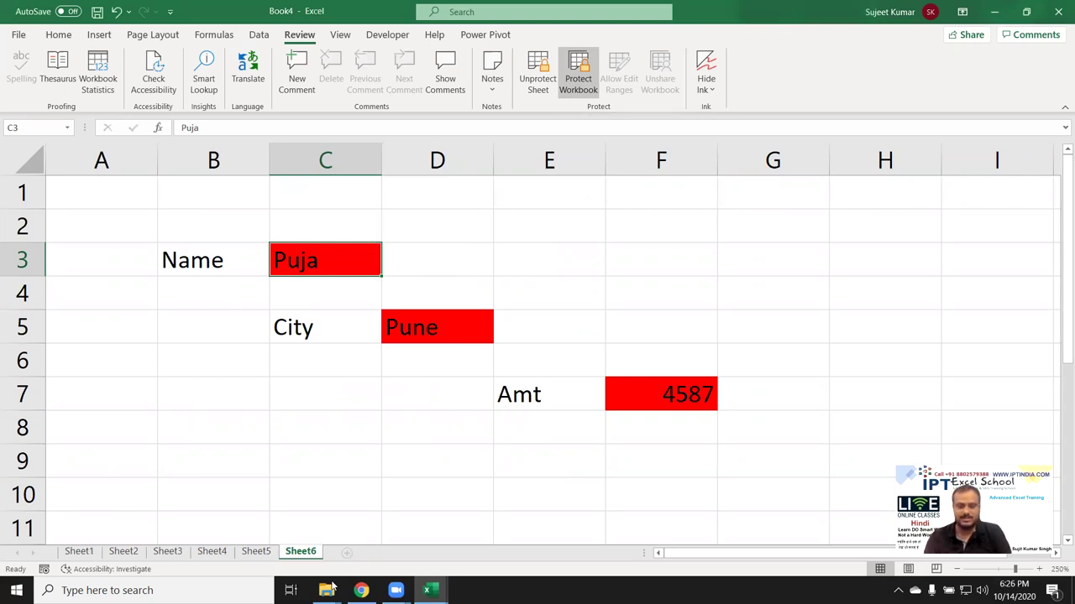
pyautogui.rightClick(298, 553)
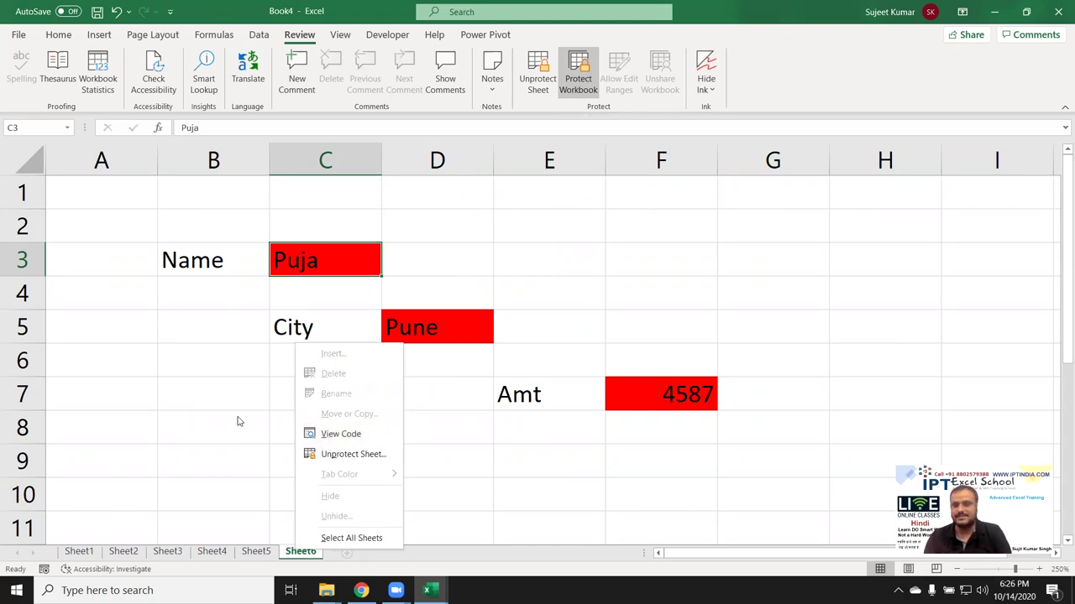
pyautogui.click(249, 386)
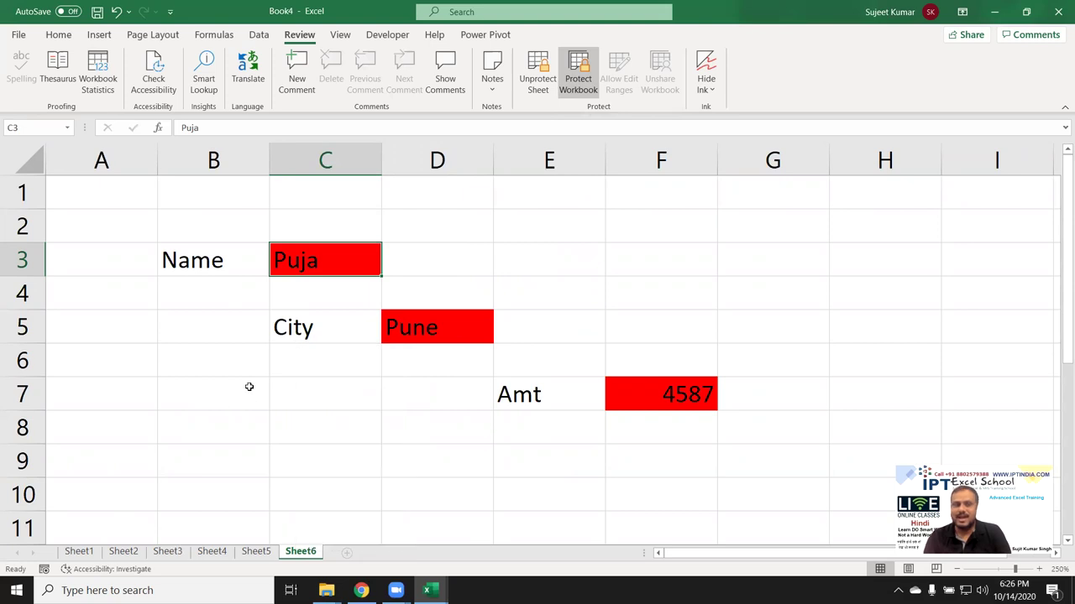
pyautogui.click(994, 12)
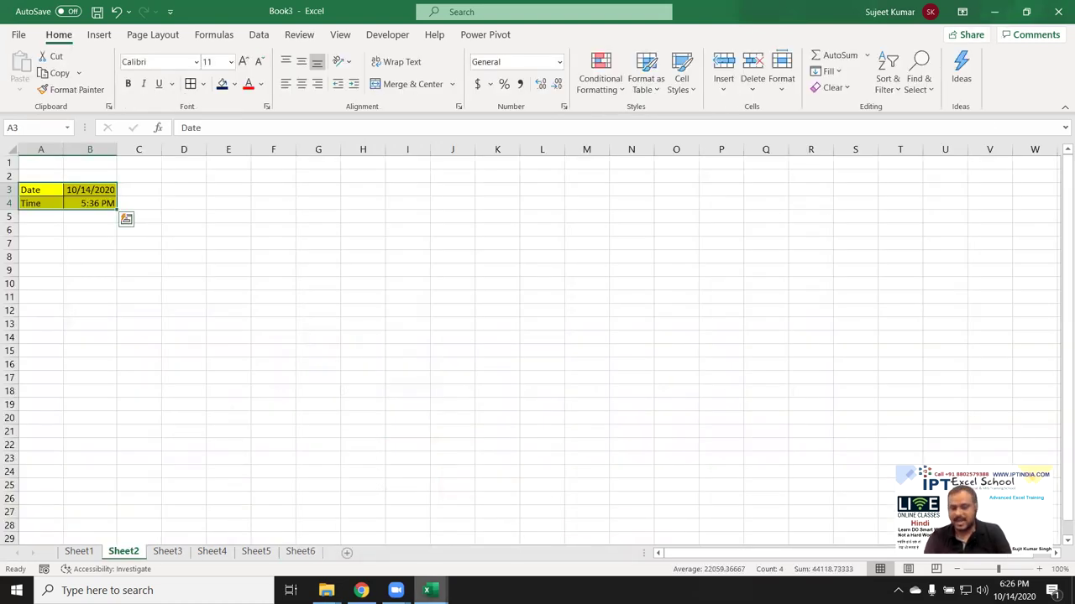
# Step: Restore Book4 from the taskbar and open the Save As browse dialog
pyautogui.moveTo(427, 590)
pyautogui.click(494, 548)
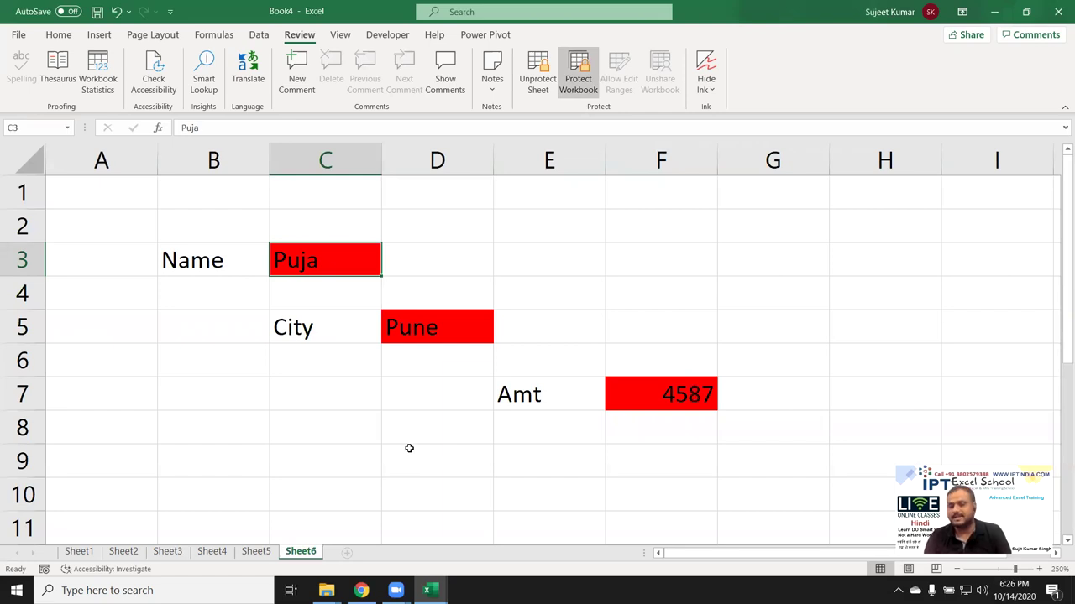
pyautogui.click(18, 35)
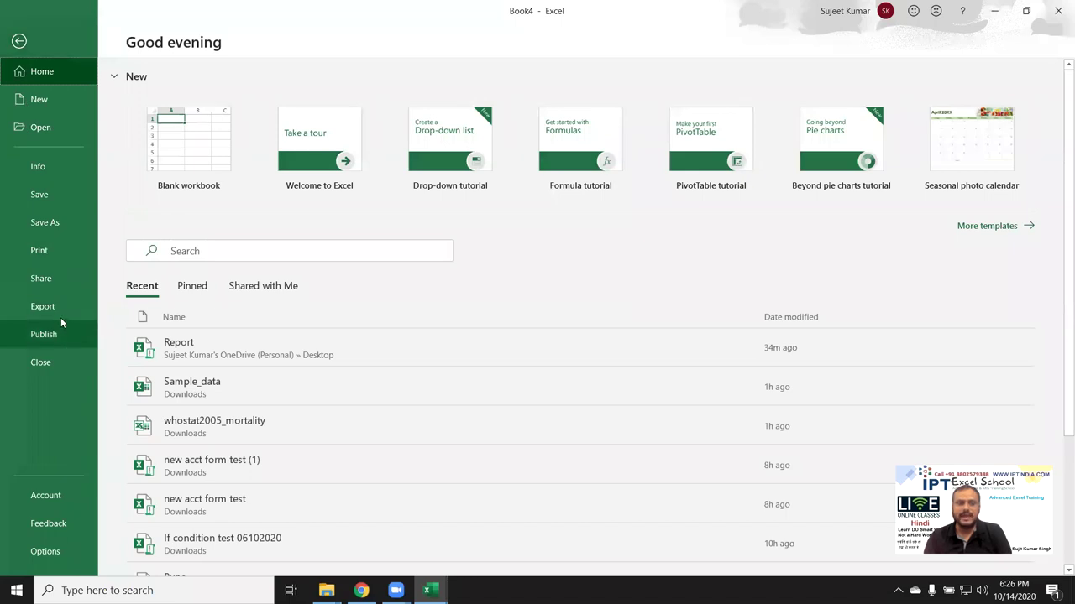
pyautogui.click(71, 240)
pyautogui.click(192, 294)
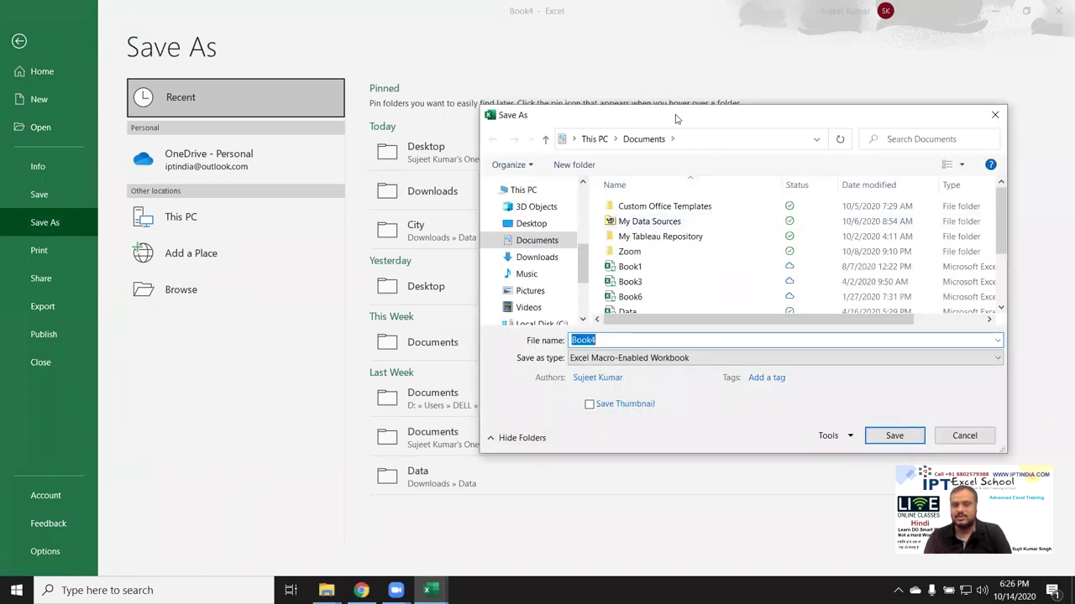
# Step: View the General Options file-password settings, then close them and the save dialog unchanged
pyautogui.moveTo(672, 115); pyautogui.dragTo(457, 107)
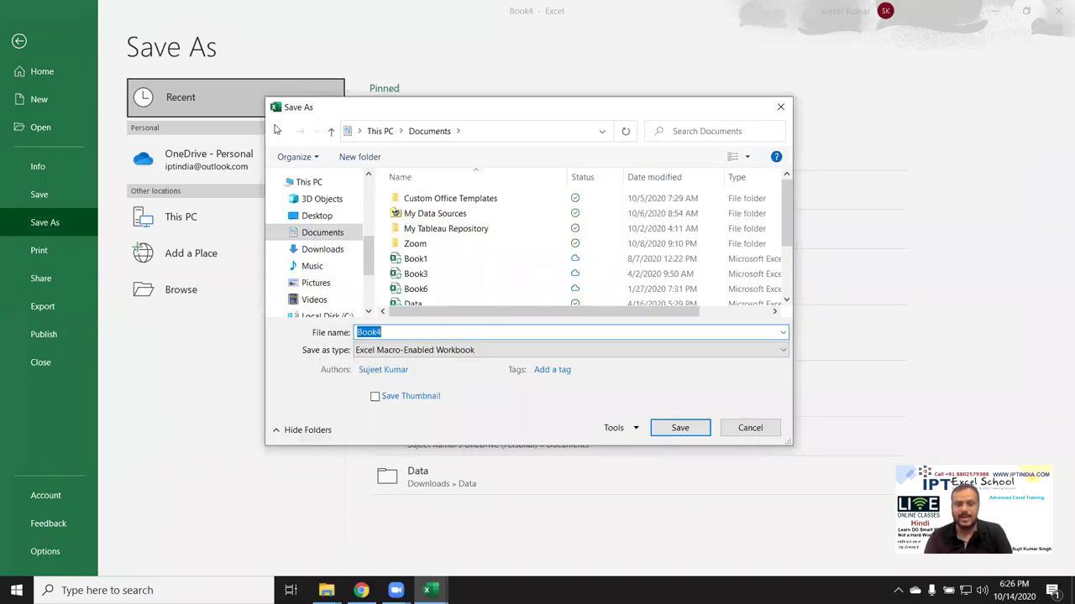
pyautogui.click(636, 429)
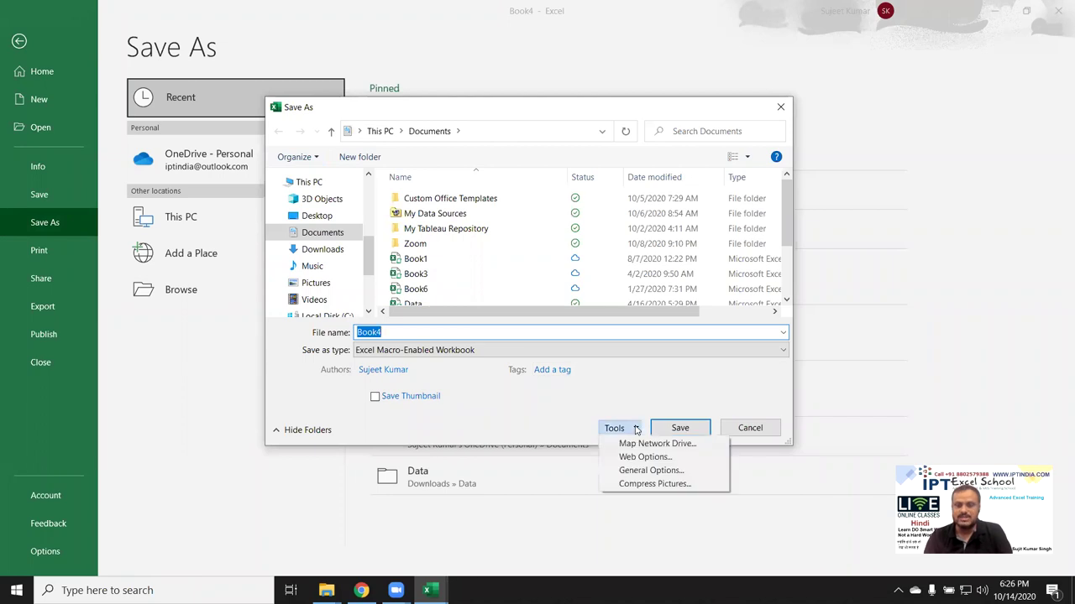
pyautogui.click(652, 470)
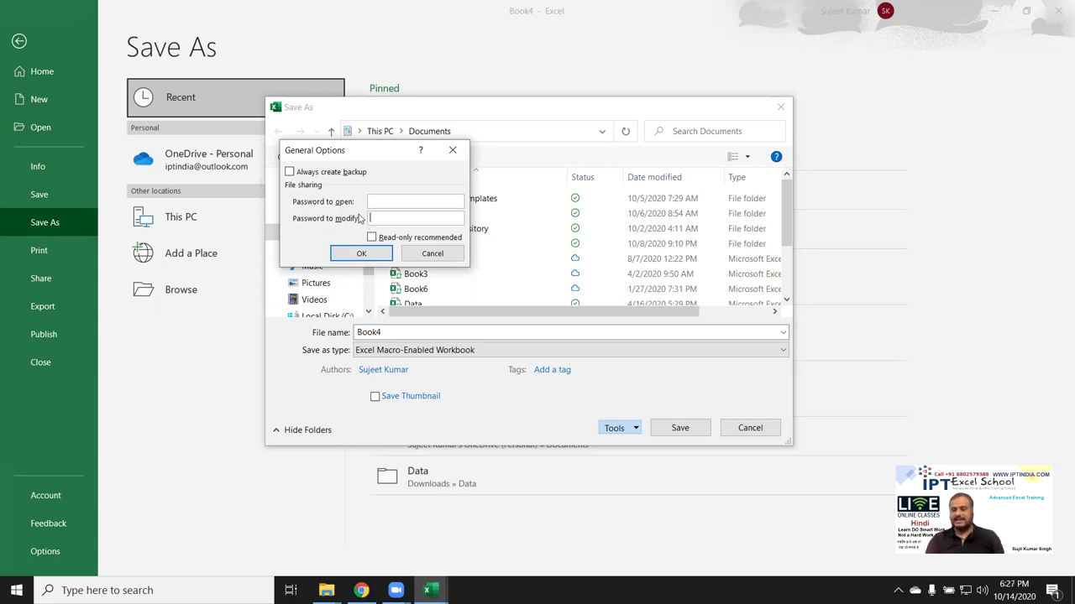
pyautogui.press('Escape')
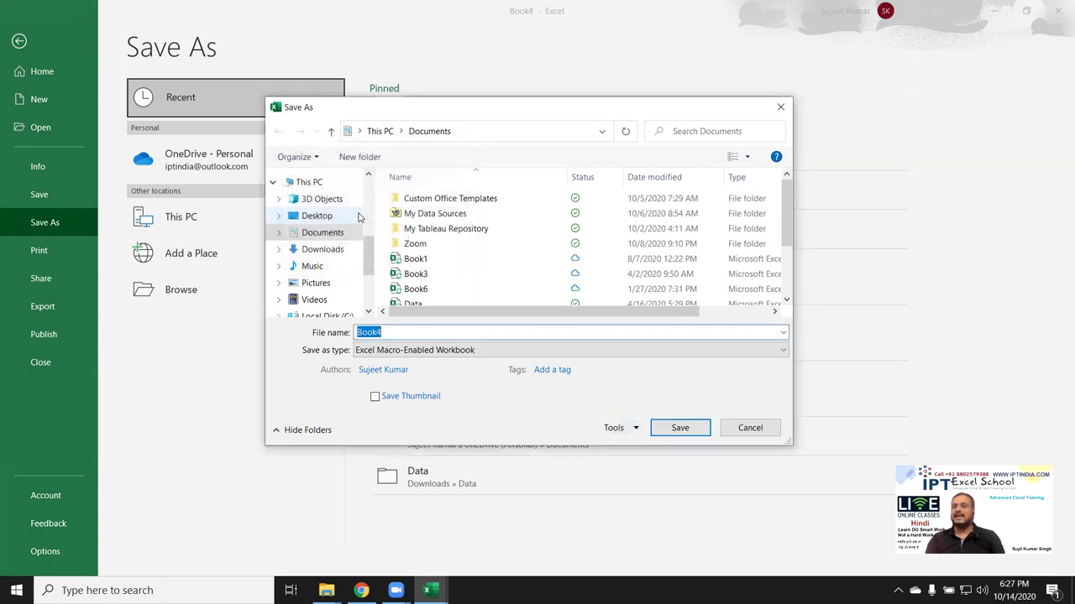
pyautogui.press('Escape')
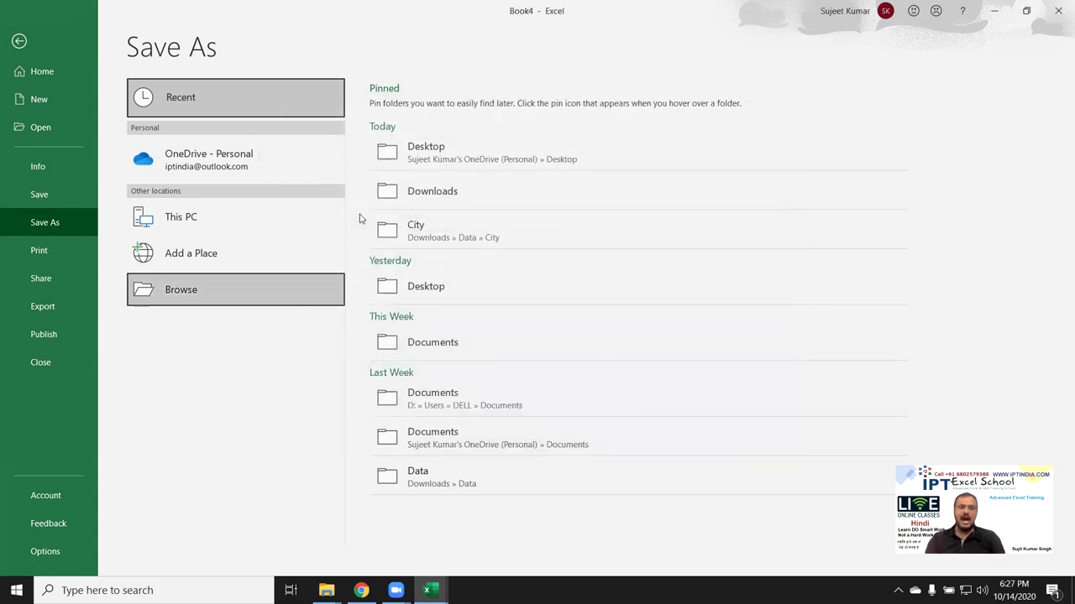
# Step: Return to the worksheet, then briefly open and close Excel Options
pyautogui.press('Escape')
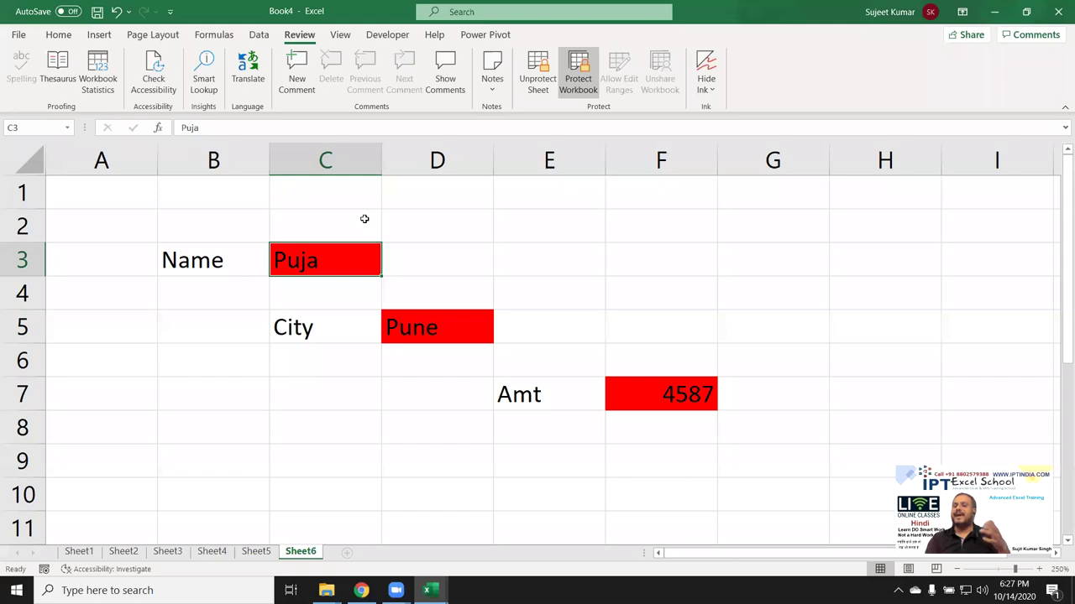
pyautogui.click(20, 35)
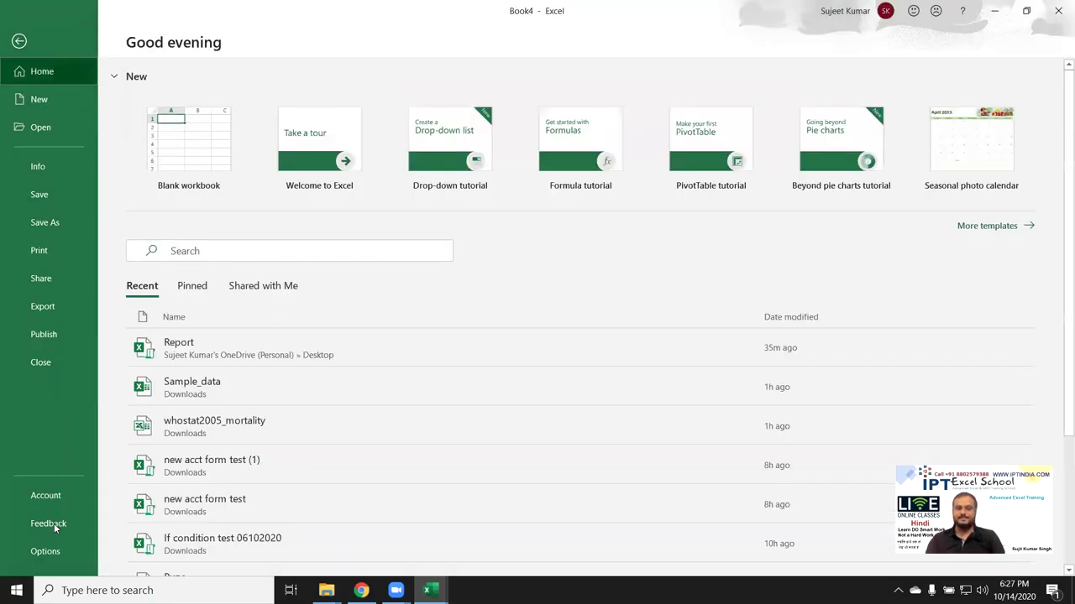
pyautogui.click(49, 550)
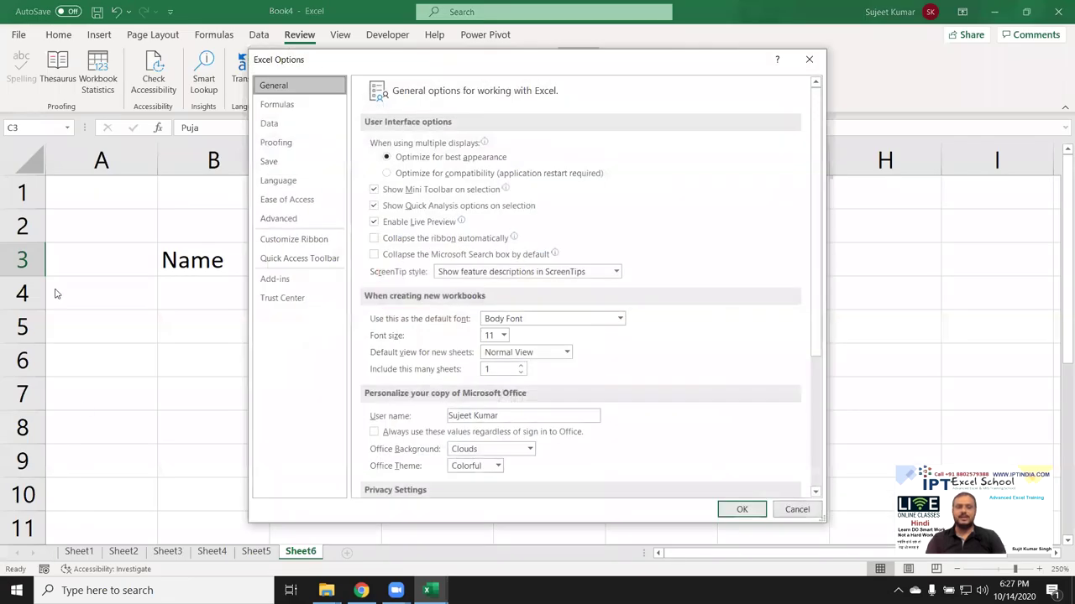
pyautogui.press('Escape')
# Step: Bring up Encrypt with Password from the Info page's Protect Workbook menu, then cancel without a password
pyautogui.click(19, 36)
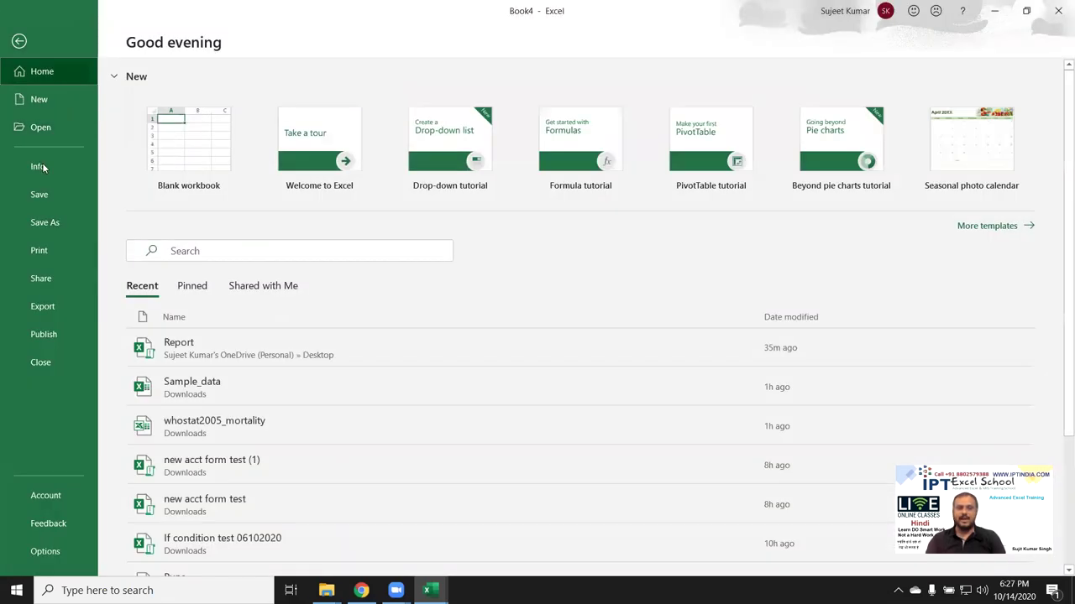
pyautogui.click(39, 166)
pyautogui.click(177, 329)
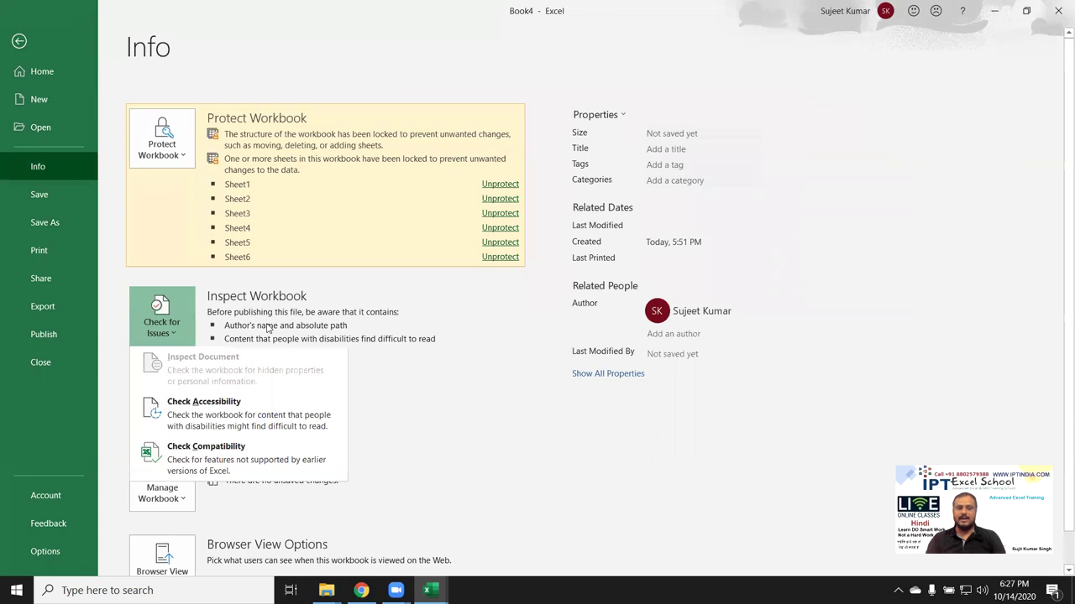
pyautogui.click(186, 155)
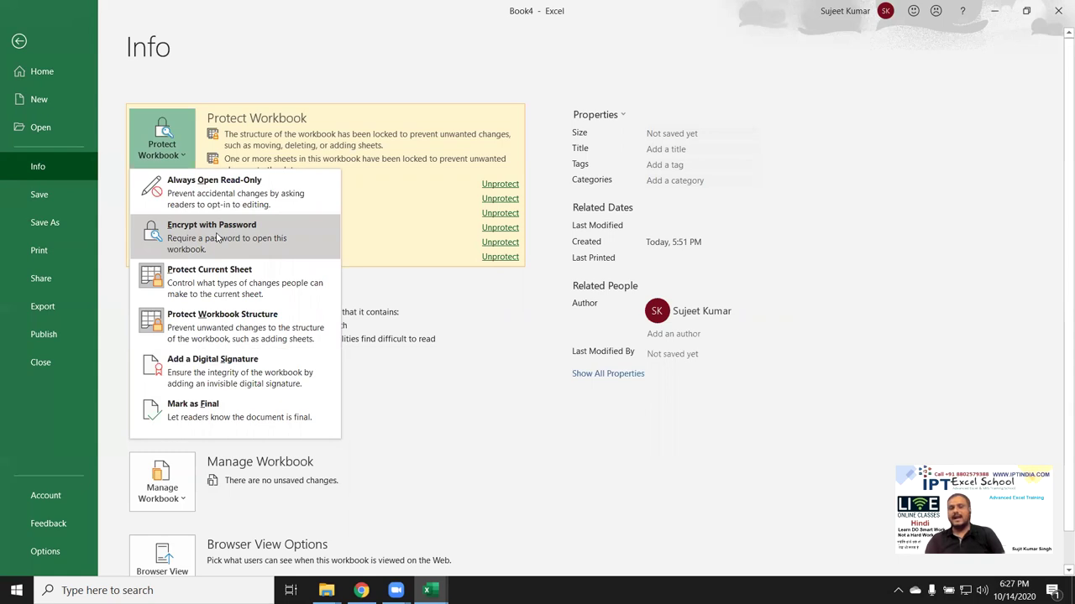
pyautogui.click(217, 238)
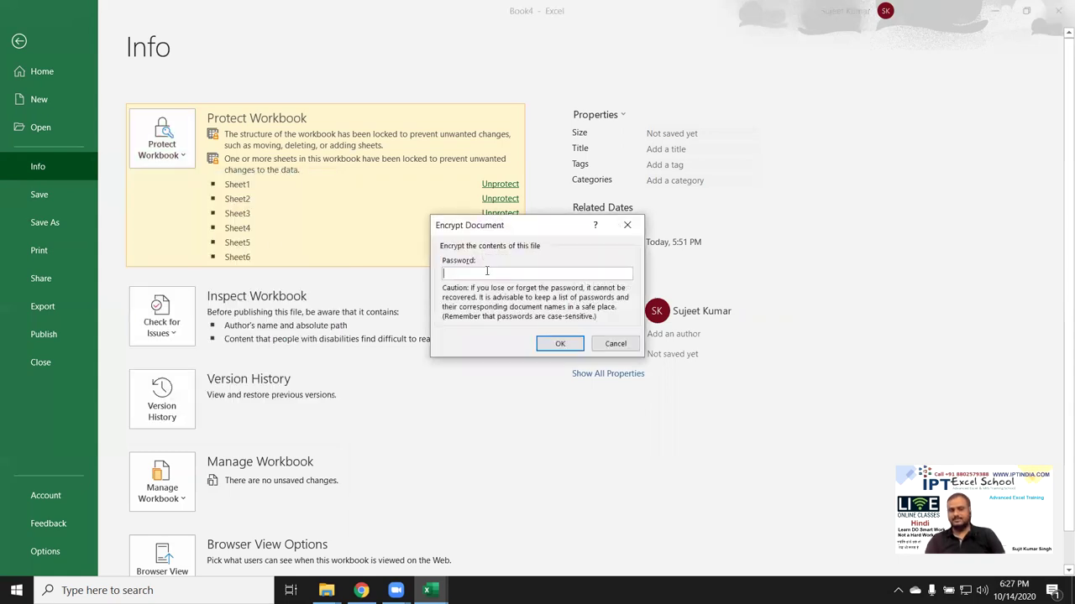
pyautogui.moveTo(509, 229); pyautogui.dragTo(425, 185)
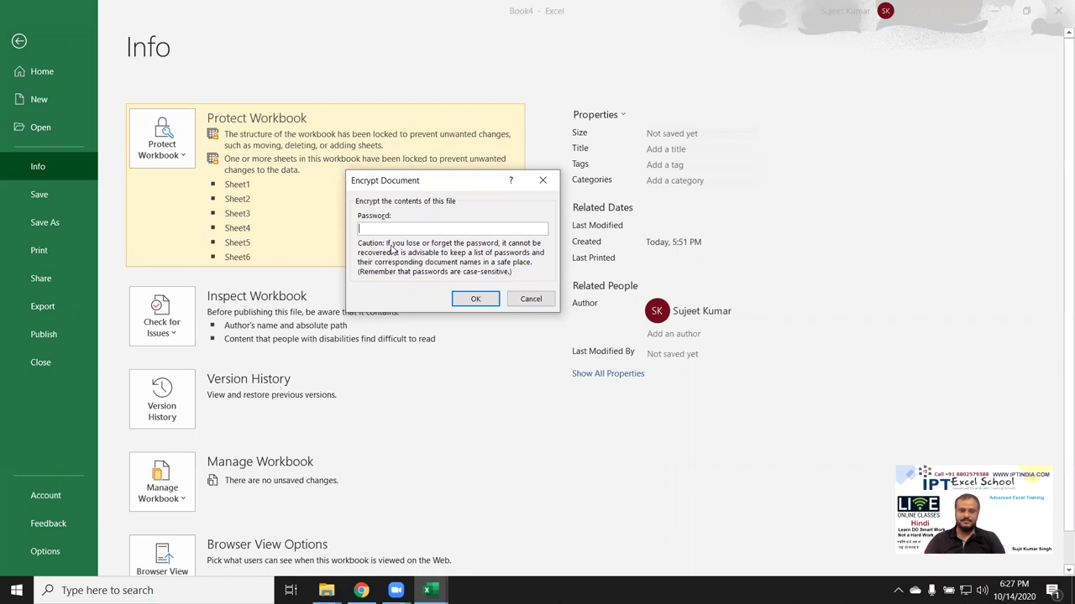
pyautogui.press('Escape')
pyautogui.press('Escape')
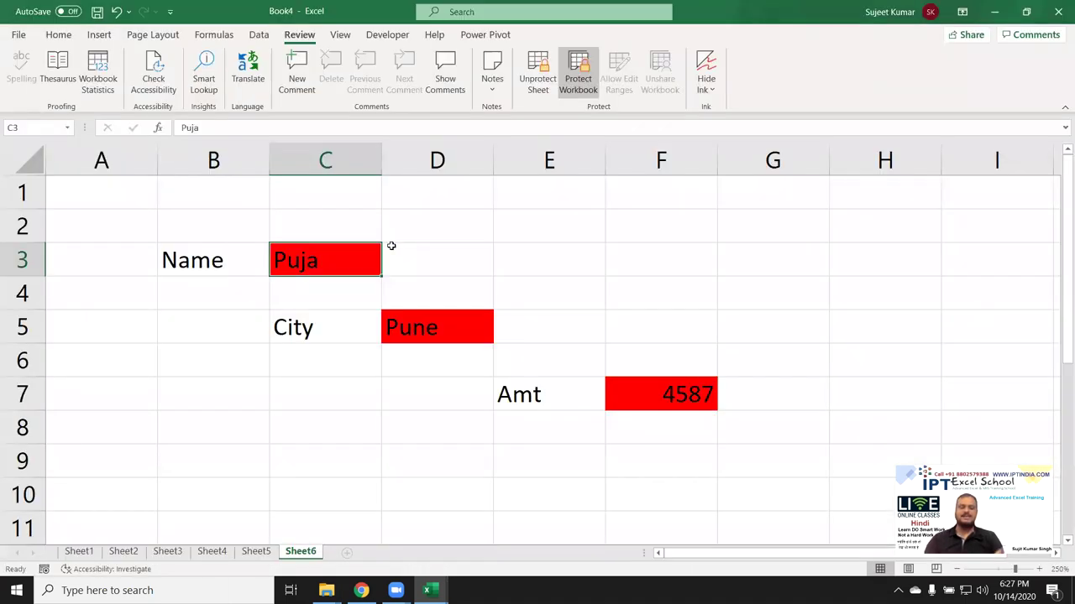
# Step: Browse Sheet1 to Sheet4, selecting cells in Sheet2's yellow block and Sheet4's red block
pyautogui.click(79, 551)
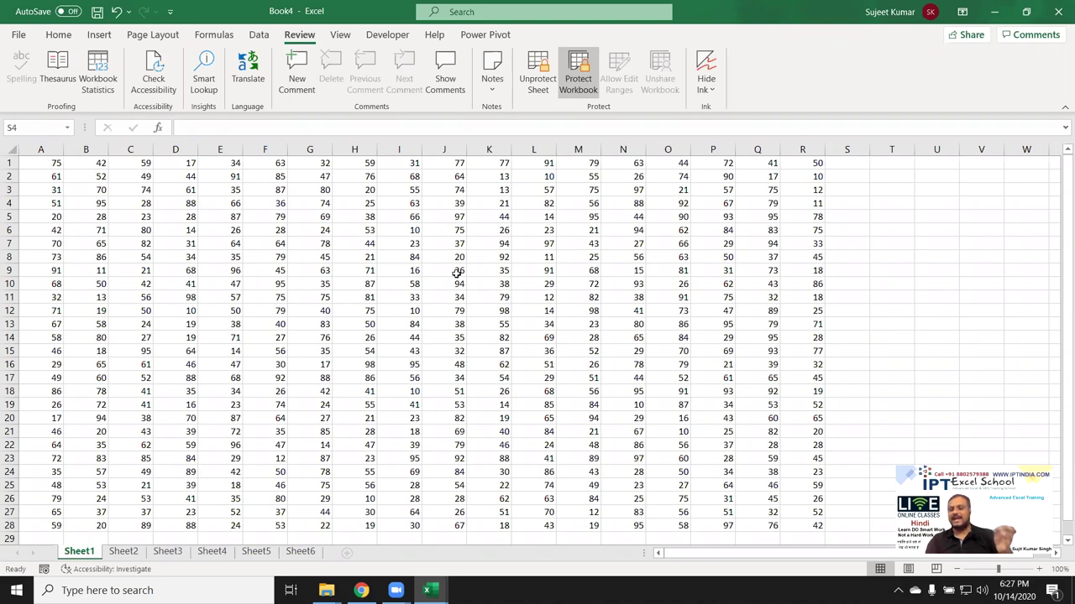
pyautogui.click(123, 551)
pyautogui.moveTo(181, 209)
pyautogui.mouseDown()
pyautogui.moveTo(311, 335)
pyautogui.moveTo(408, 389)
pyautogui.mouseUp()
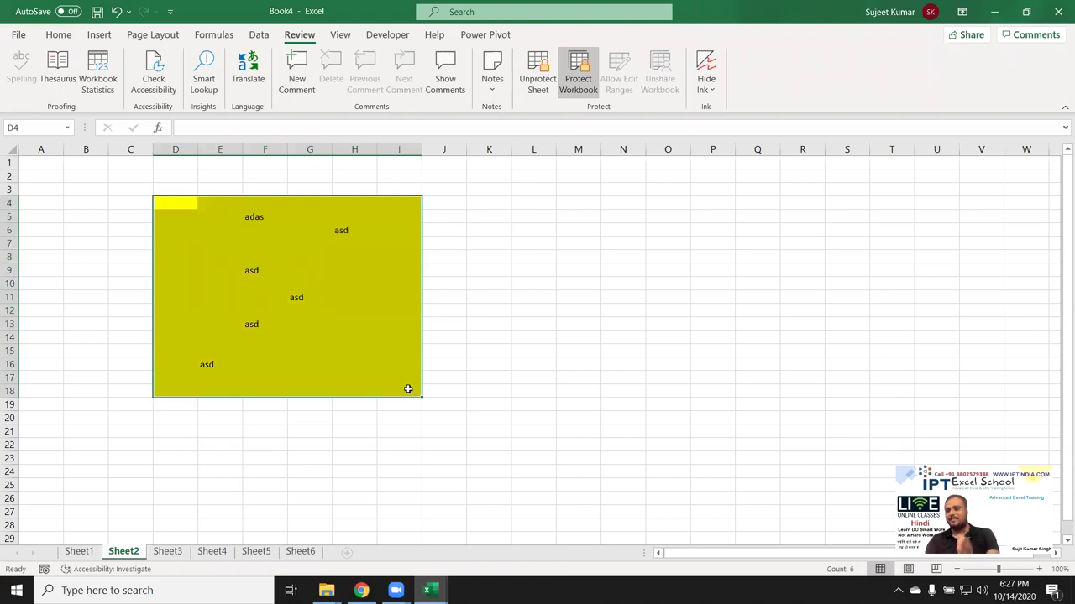
pyautogui.click(172, 555)
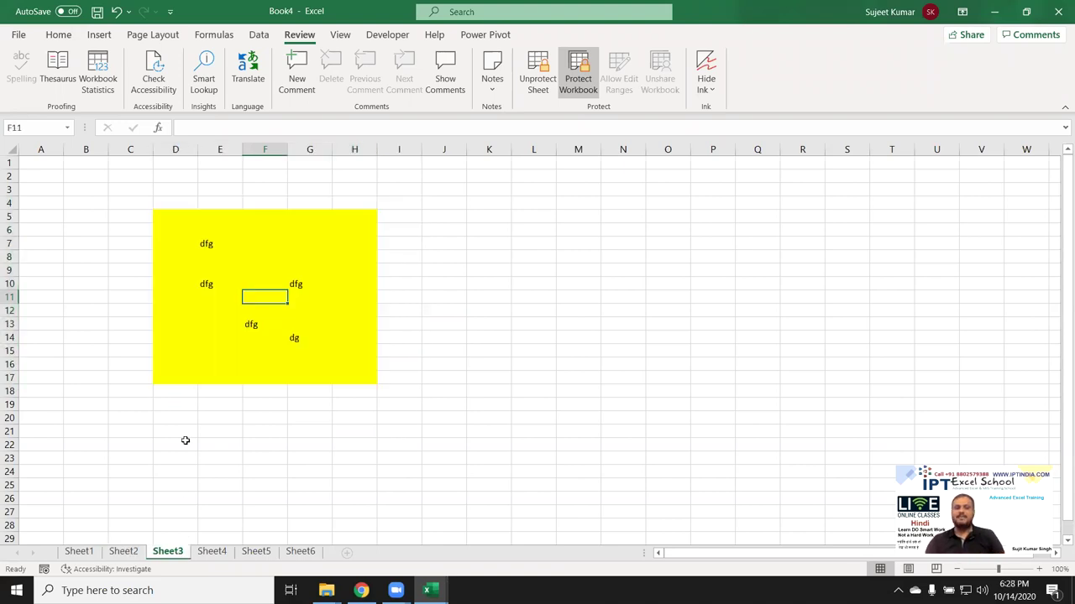
pyautogui.click(208, 554)
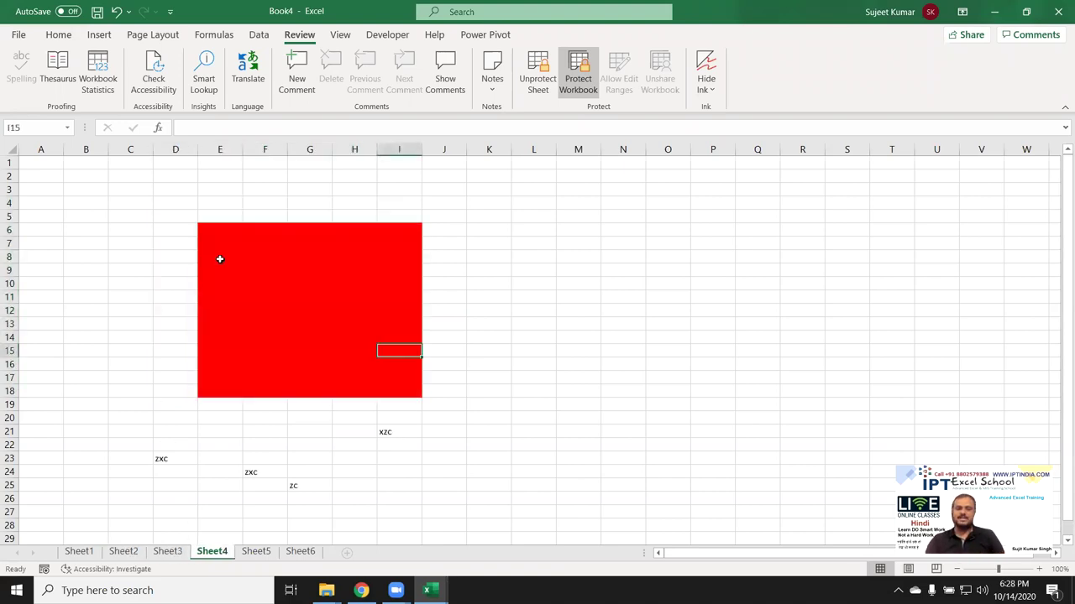
pyautogui.moveTo(219, 259); pyautogui.dragTo(369, 340)
pyautogui.click(134, 235)
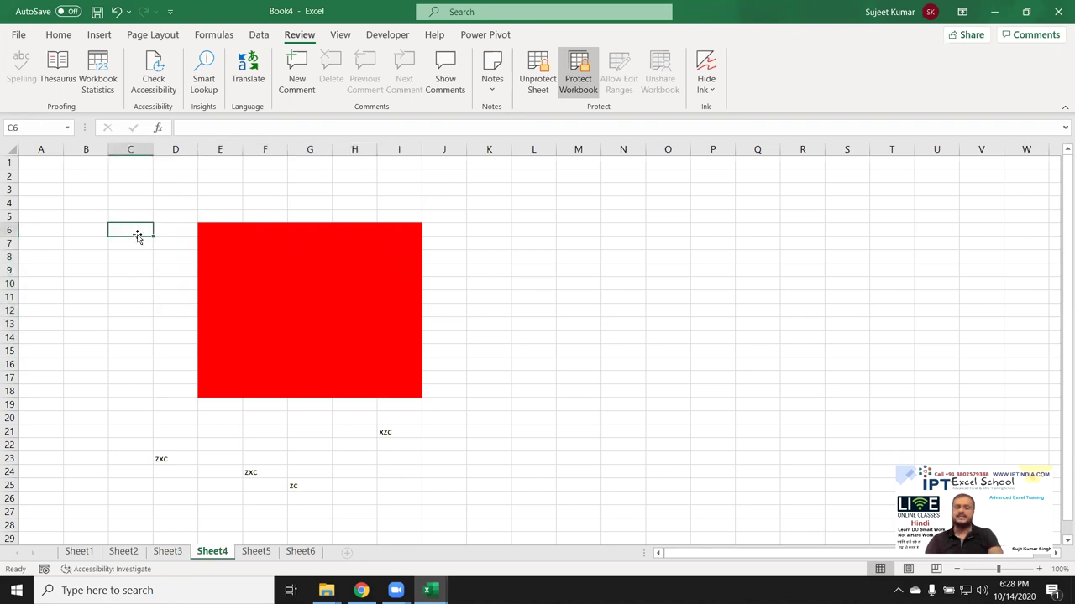
# Step: On Sheet5, Tab to the next unlocked cell, compare with Sheet6, and end on Sheet5
pyautogui.click(256, 551)
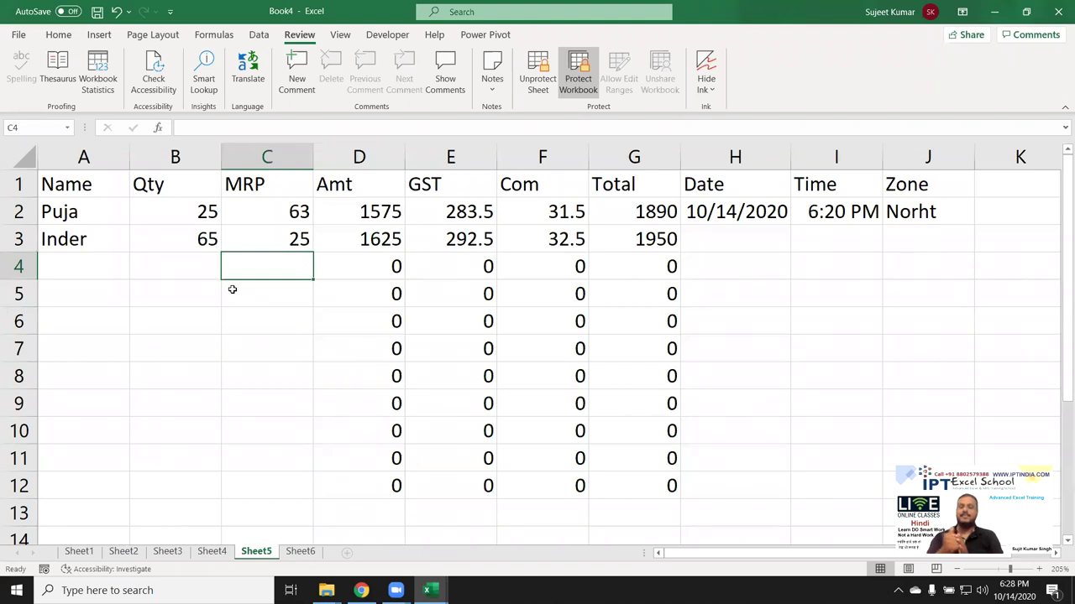
pyautogui.press('Tab')
pyautogui.press('Tab')
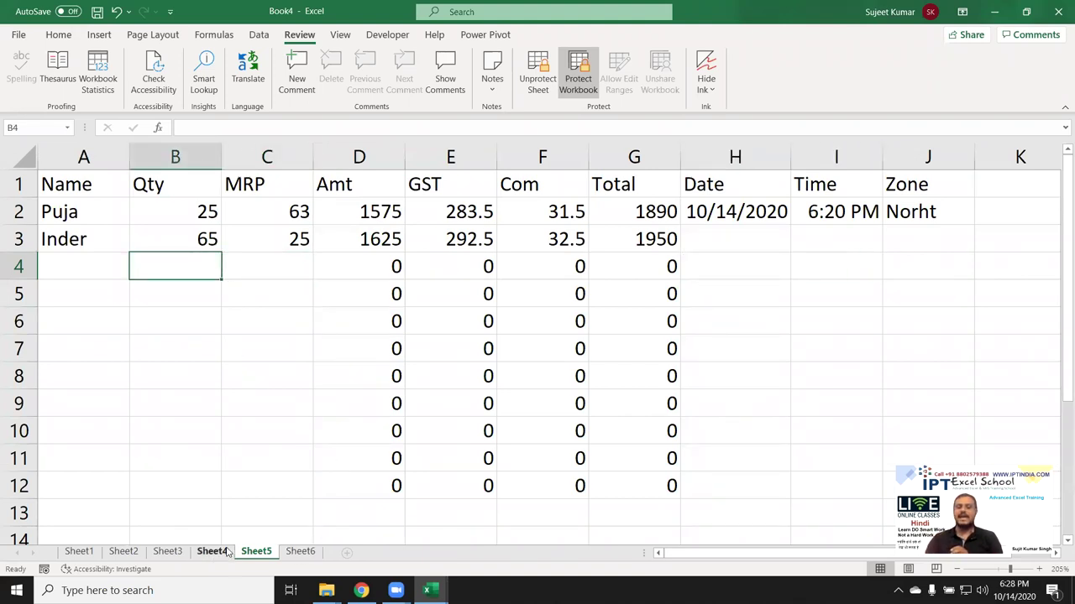
pyautogui.click(299, 551)
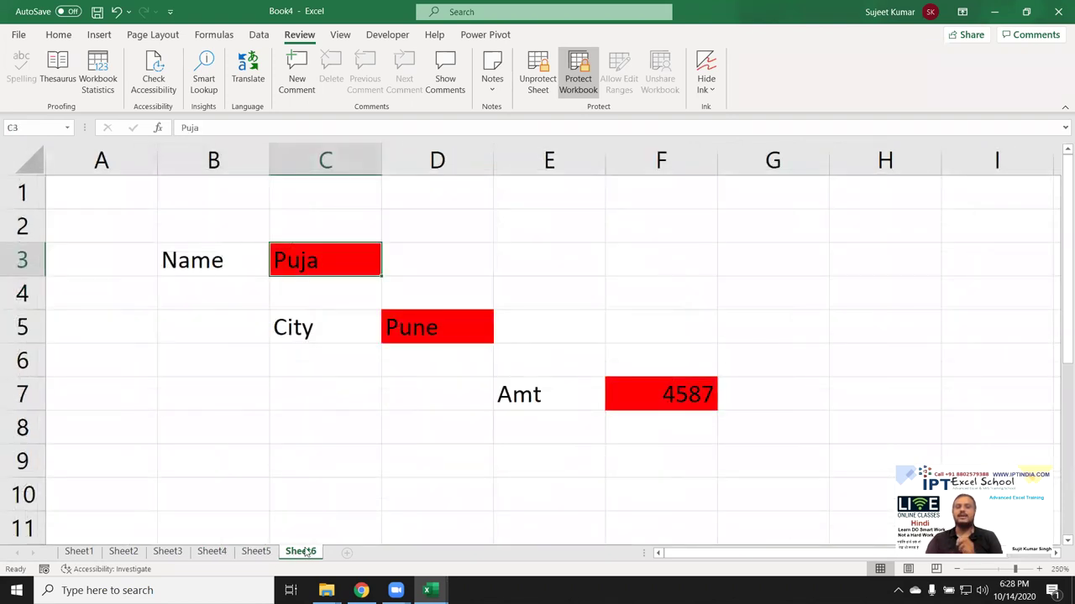
pyautogui.click(255, 553)
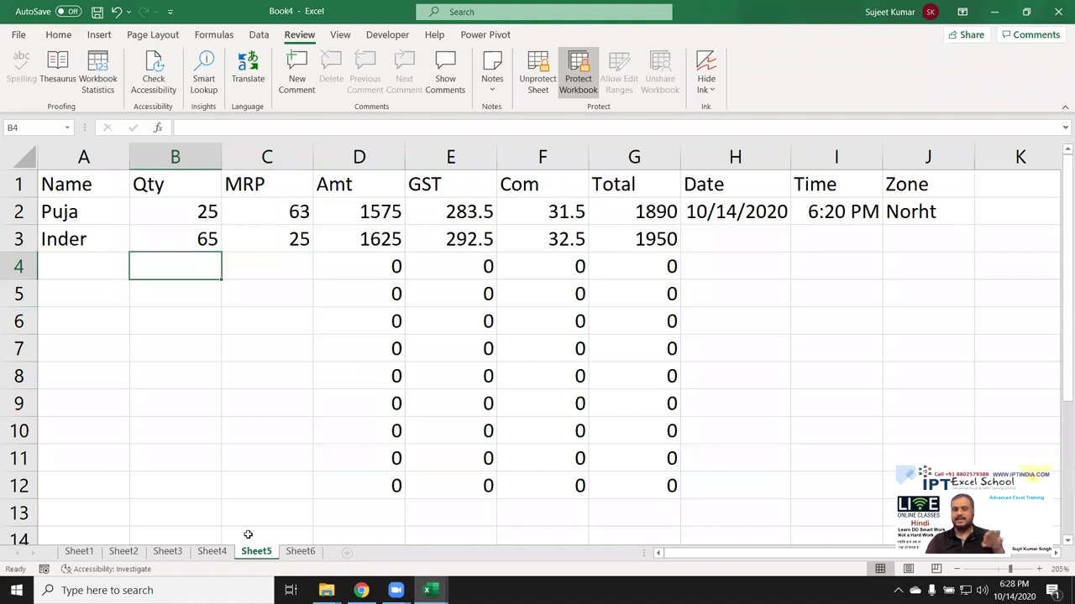
pyautogui.click(300, 553)
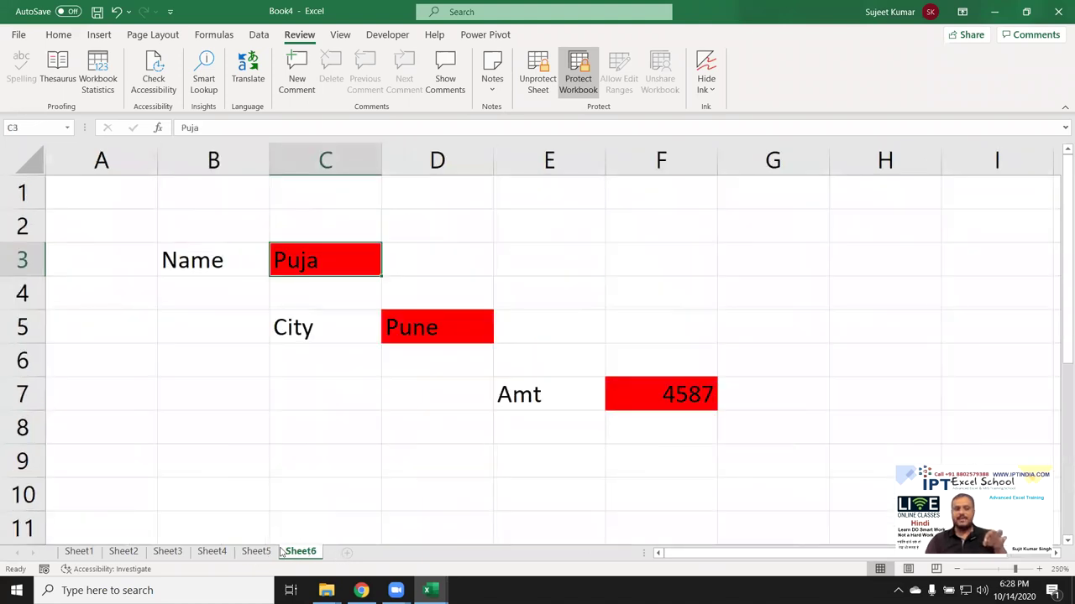
pyautogui.click(256, 553)
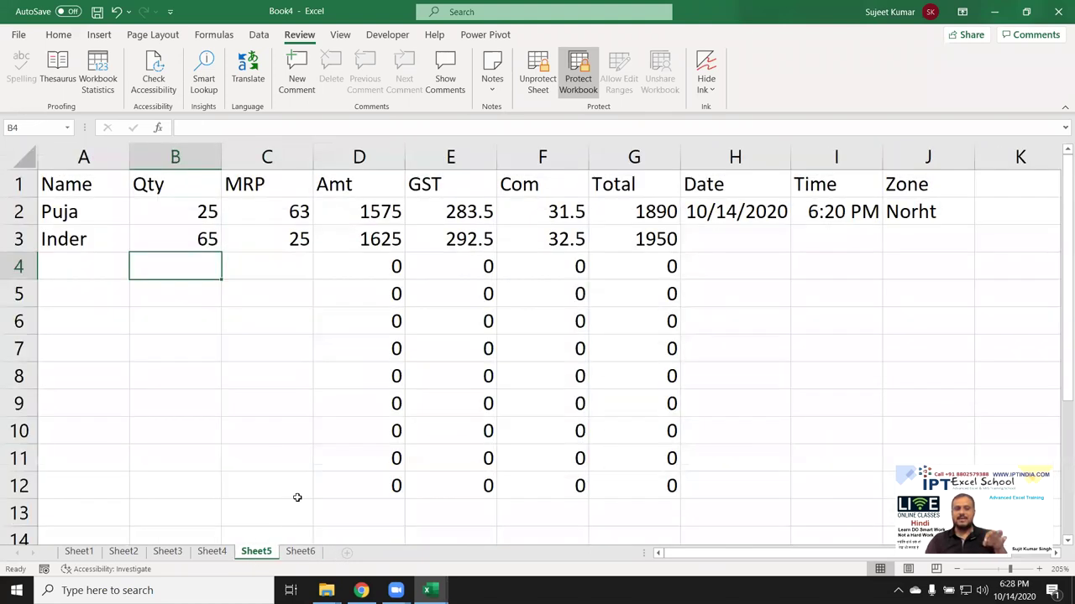
# Step: Unprotect Sheet5 and inspect the formulas in D2:G12, such as D3, D4, E5 and G5
pyautogui.rightClick(267, 554)
pyautogui.click(321, 454)
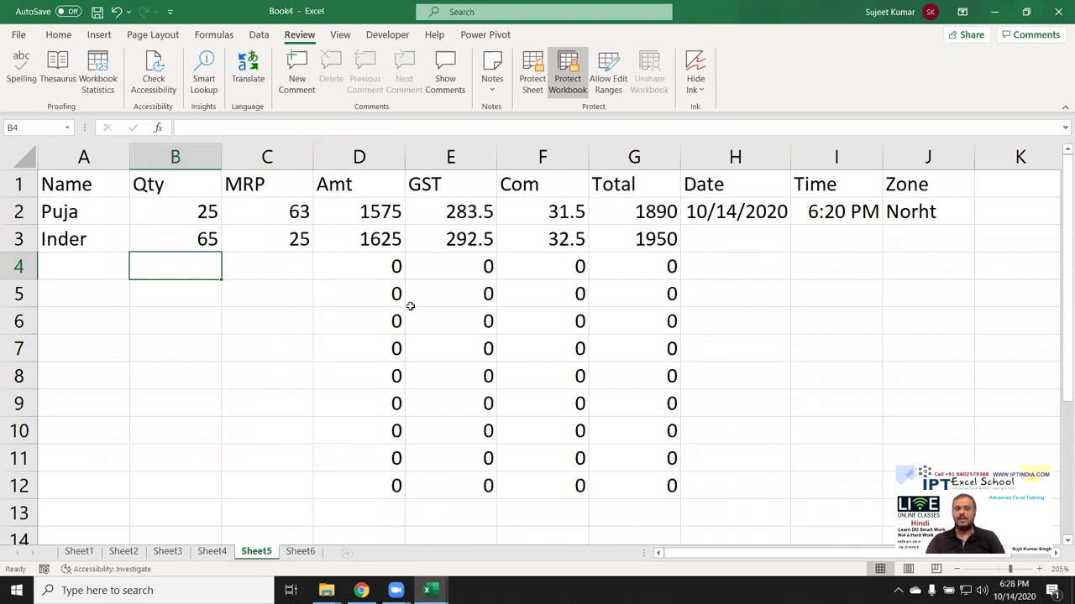
pyautogui.click(352, 217)
pyautogui.moveTo(401, 228); pyautogui.dragTo(620, 486)
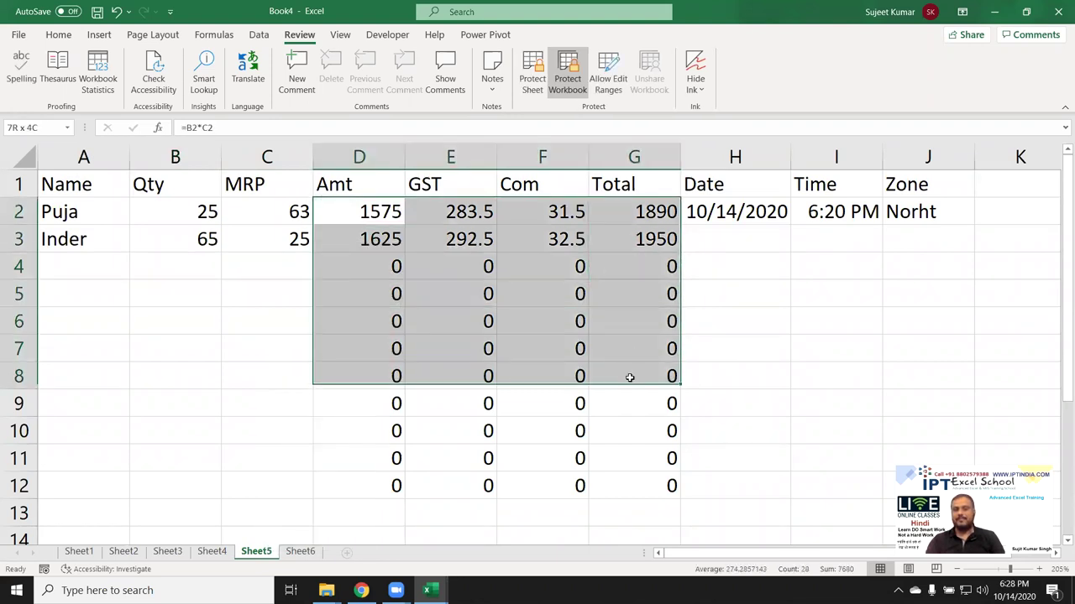
pyautogui.click(360, 266)
pyautogui.click(481, 299)
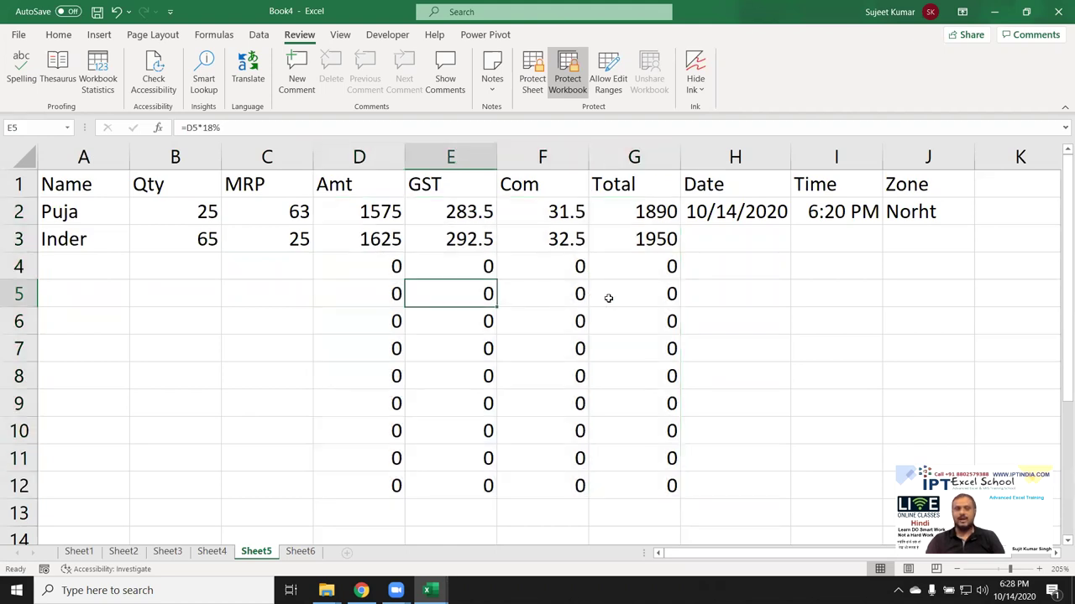
pyautogui.click(608, 299)
pyautogui.moveTo(382, 214); pyautogui.dragTo(580, 331)
pyautogui.click(380, 299)
pyautogui.click(377, 242)
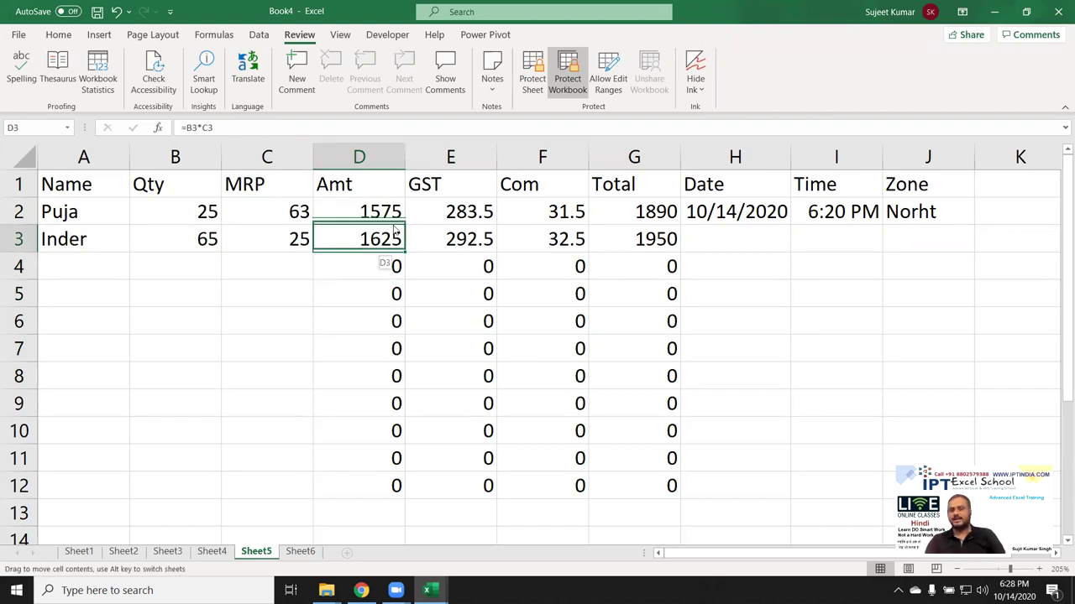
# Step: Set the Hidden protection option on the calculated range D2:G12
pyautogui.moveTo(385, 217); pyautogui.dragTo(617, 489)
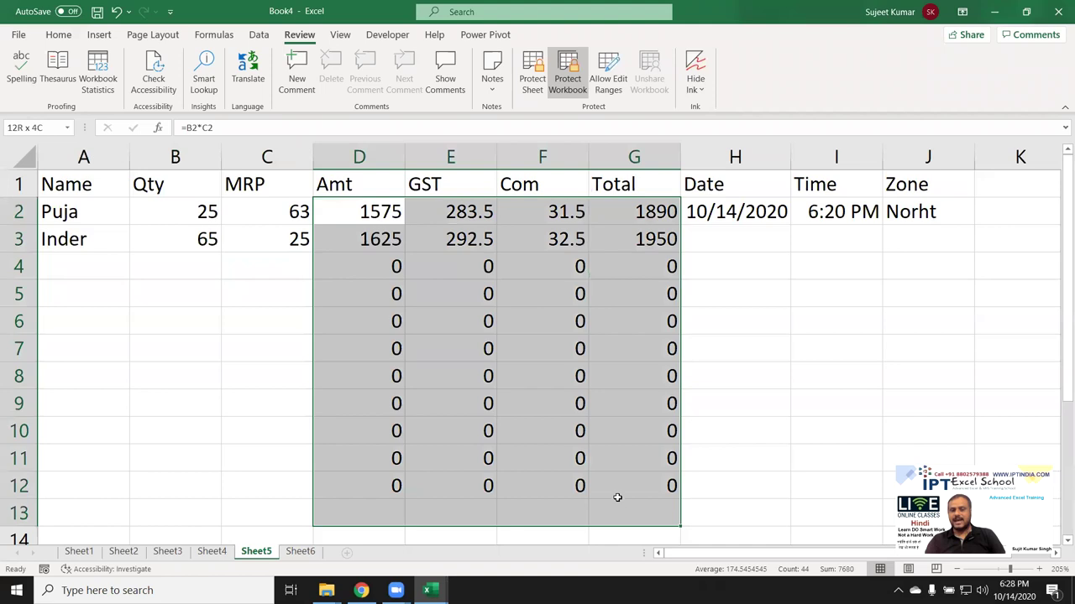
pyautogui.rightClick(617, 489)
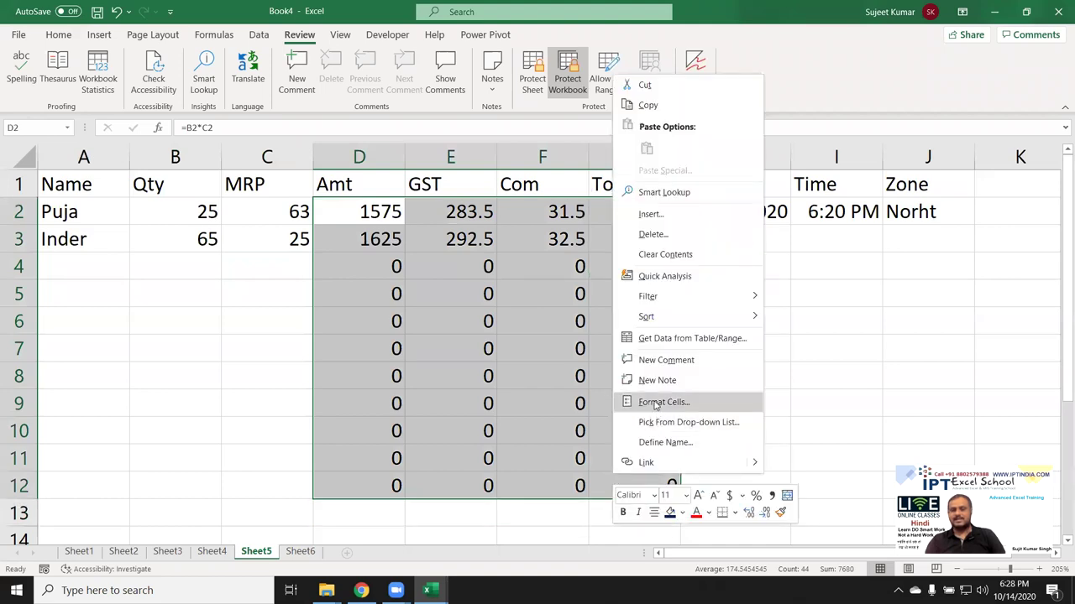
pyautogui.press('Escape')
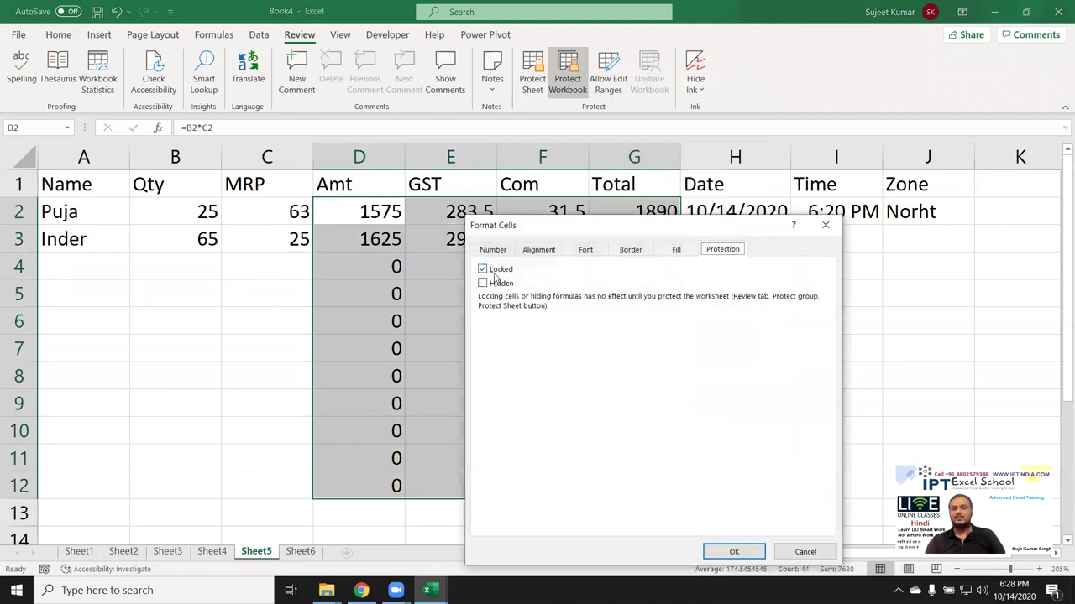
pyautogui.click(483, 283)
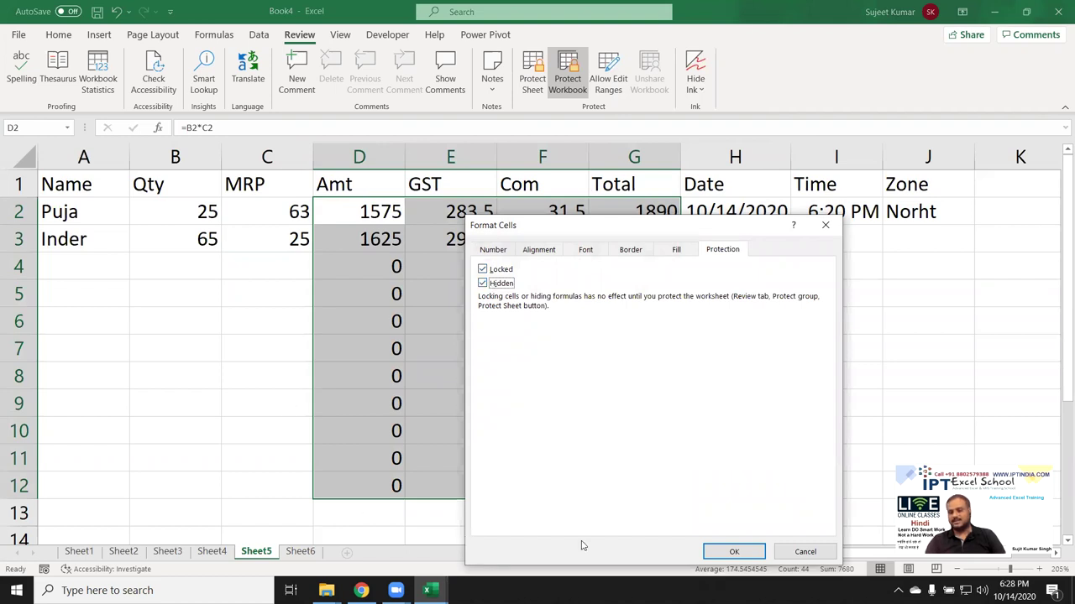
pyautogui.click(735, 552)
# Step: Protect Sheet5 again, keeping selection of locked cells allowed
pyautogui.rightClick(255, 553)
pyautogui.click(286, 454)
pyautogui.click(191, 430)
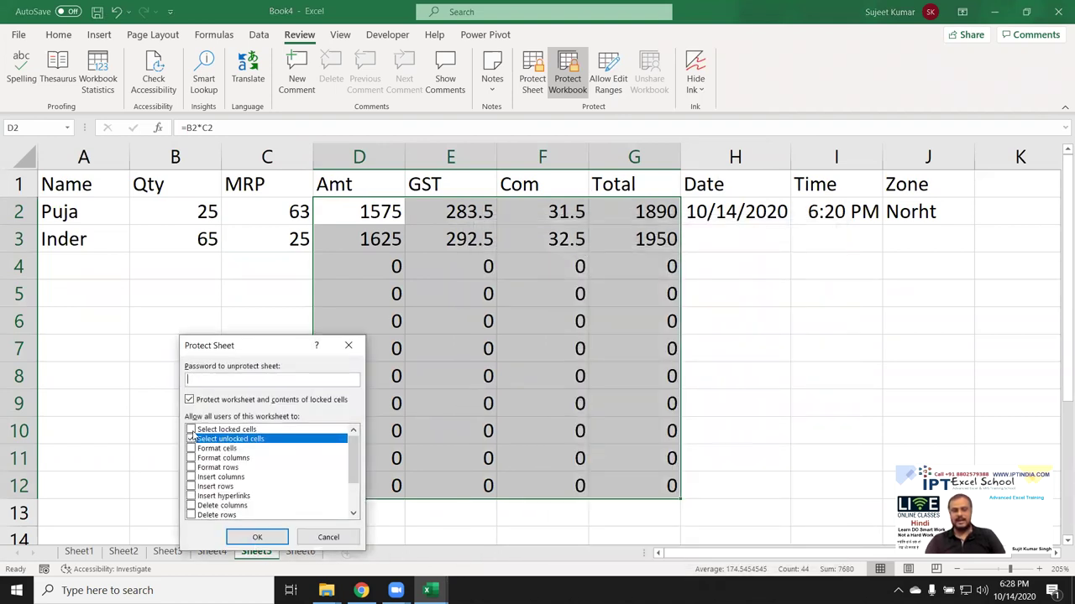
pyautogui.click(190, 429)
pyautogui.click(268, 538)
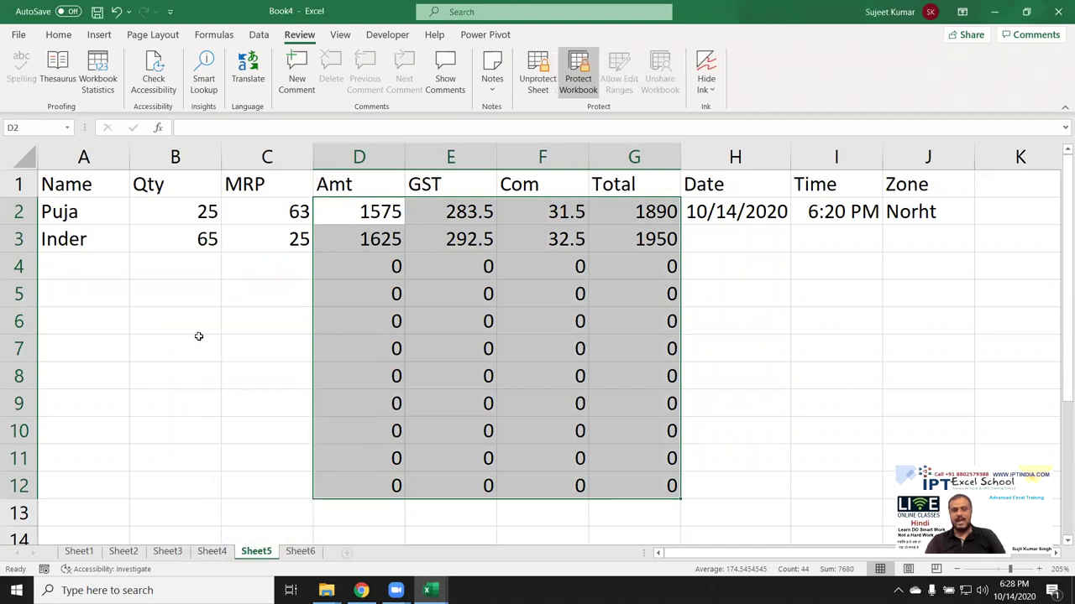
# Step: Step through row 7 and row 3 cells, confirming calculated cells hide formulas while inputs show values
pyautogui.click(199, 336)
pyautogui.press('Right')
pyautogui.press('Right')
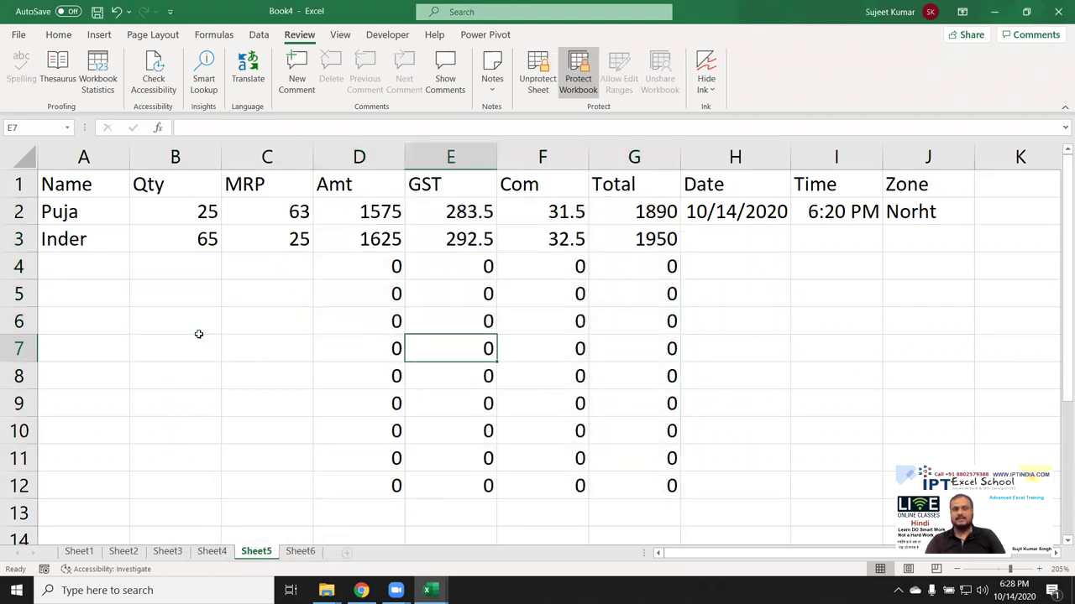
pyautogui.press('Up')
pyautogui.press('Up')
pyautogui.press('Up')
pyautogui.press('Up')
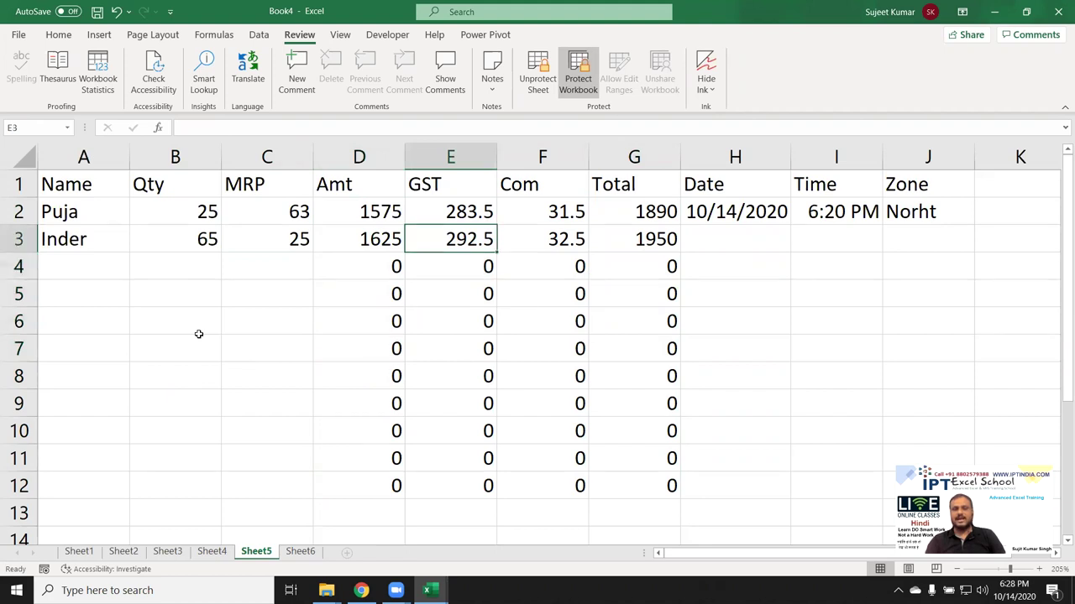
pyautogui.press('Right')
pyautogui.press('Right')
pyautogui.press('Left')
pyautogui.press('Left')
pyautogui.press('Left')
pyautogui.press('Left')
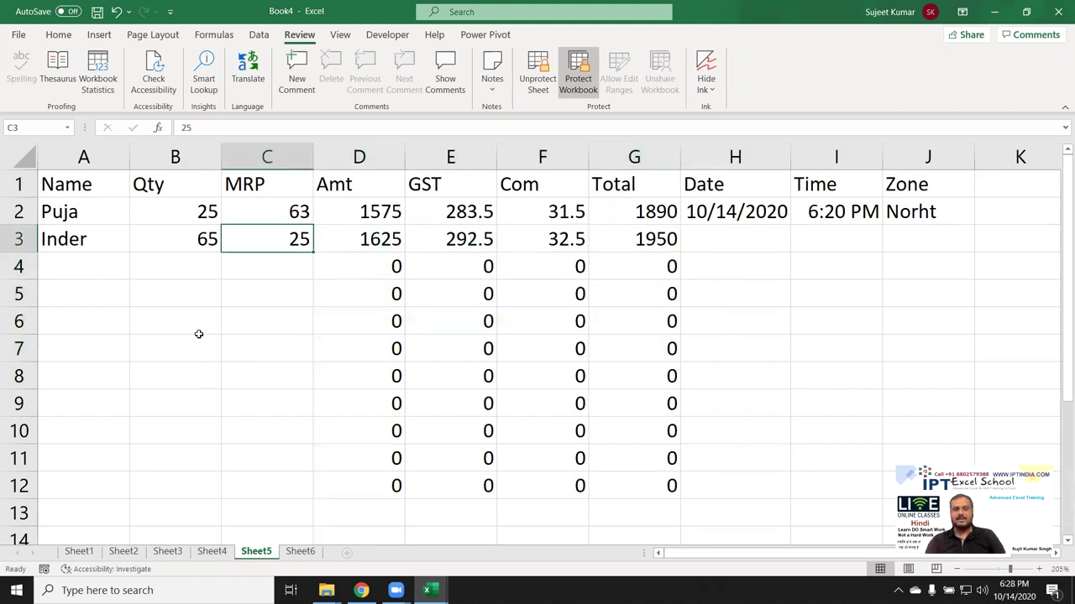
pyautogui.press('Left')
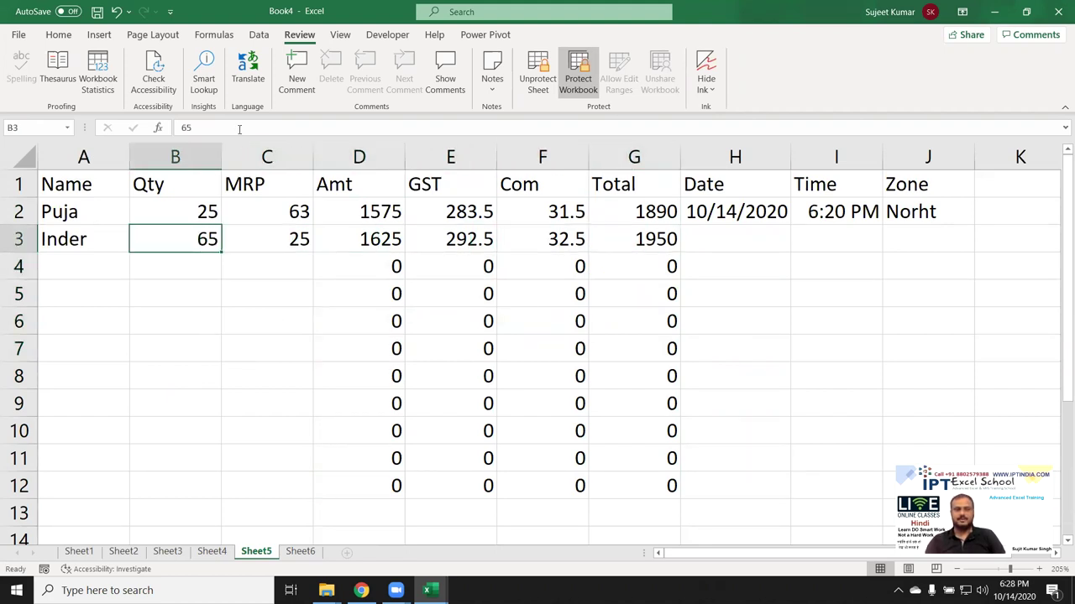
pyautogui.press('Left')
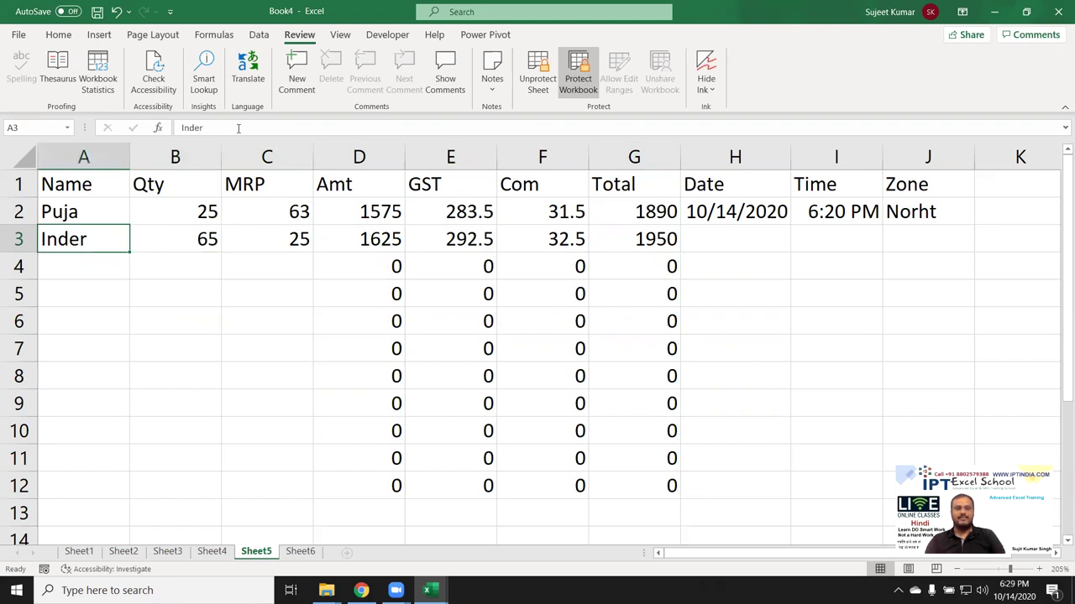
pyautogui.press('Right')
pyautogui.press('Right')
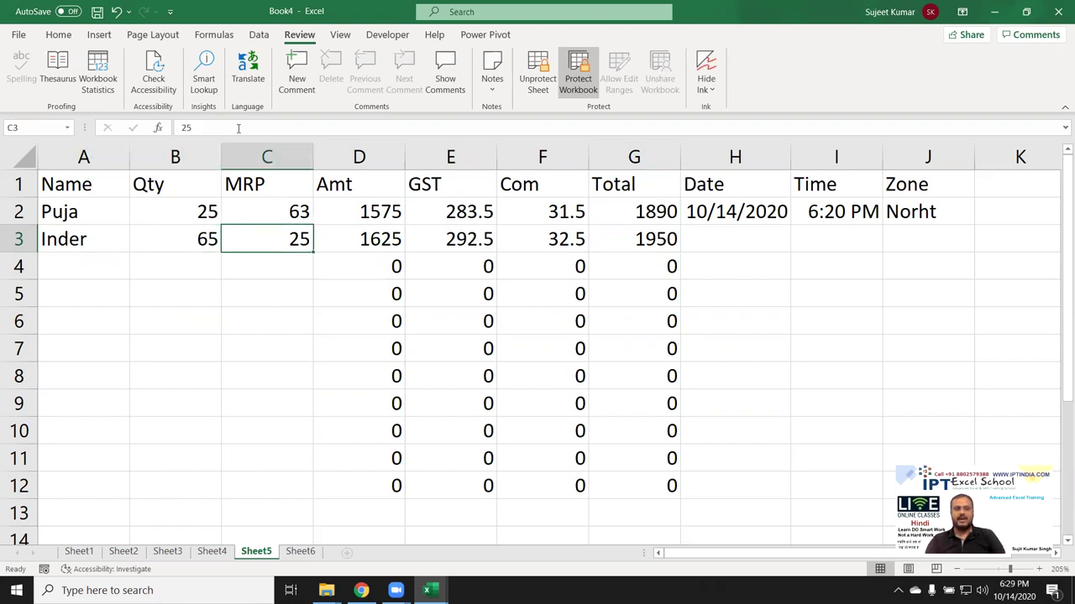
pyautogui.press('Right')
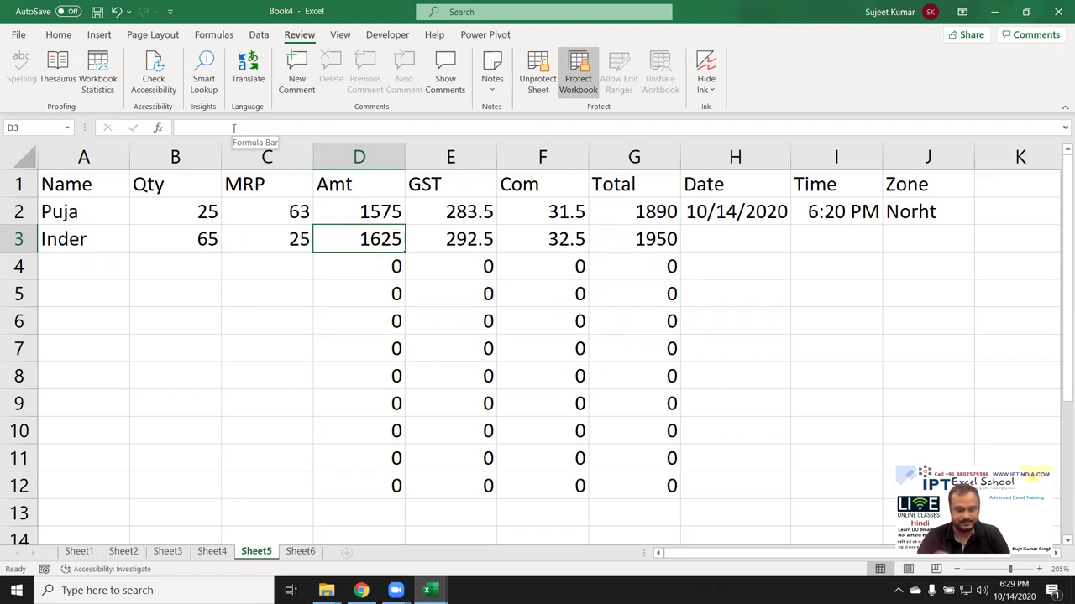
# Step: Show the Windows desktop with Windows+D, minimizing the Excel window
pyautogui.press('super+d')
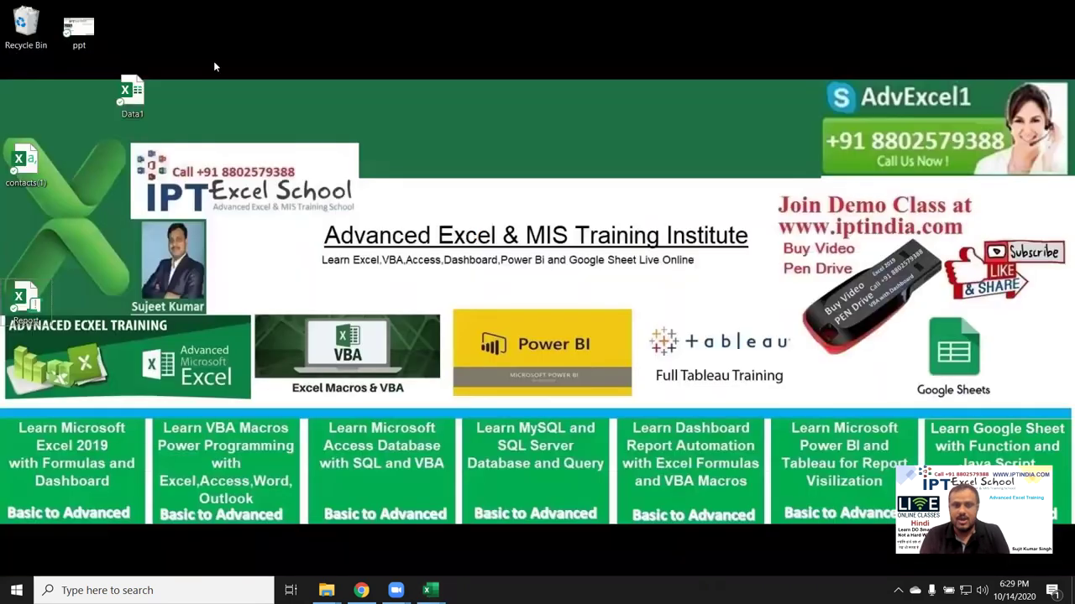